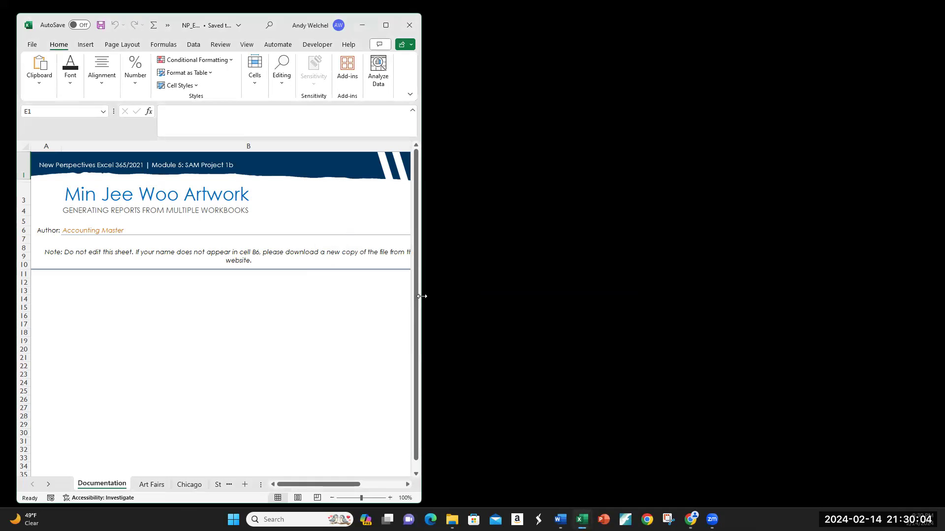
Arrange the Excel workbook and the Word instructions document side by side
left_click_drag(422, 297, 497, 310)
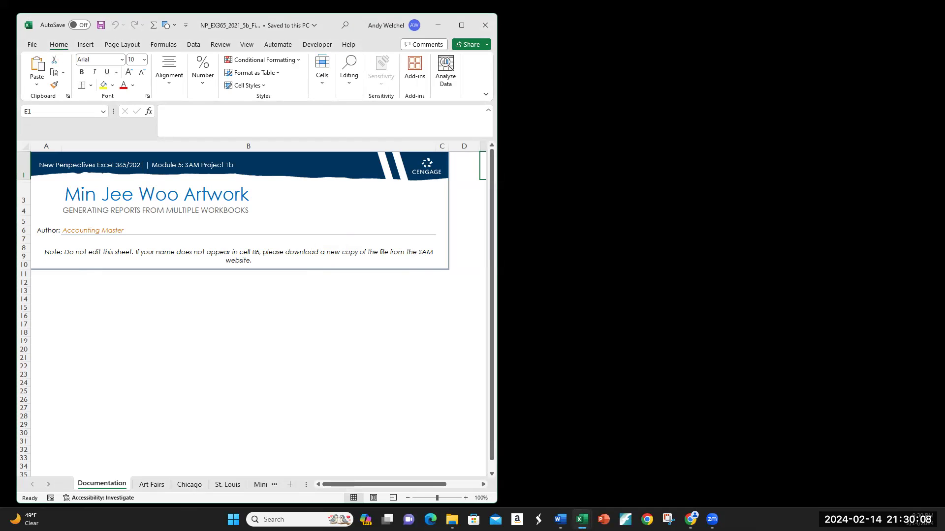
key("alt+Tab")
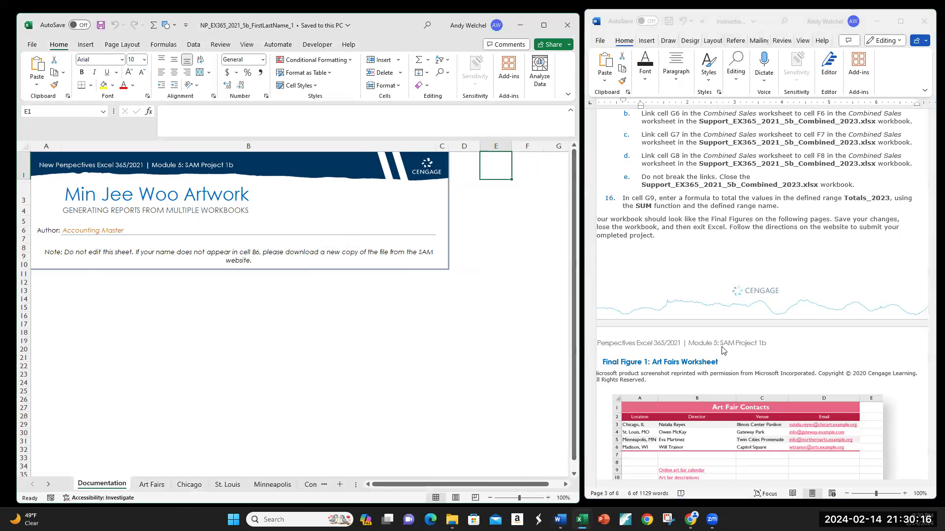
Read the Getting Started instructions and review the support files in the Module 5 folder
scroll(722, 351, "up", 8)
scroll(723, 350, "up", 15)
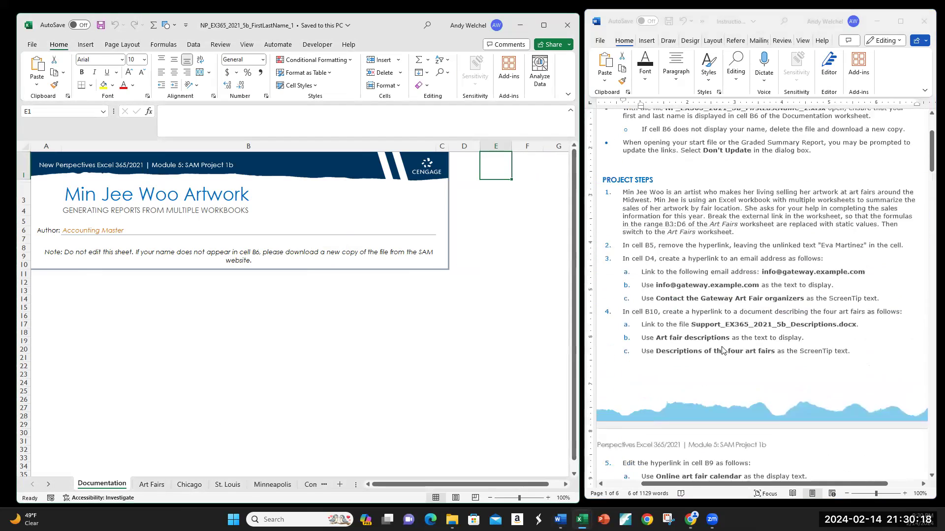
scroll(723, 351, "up", 5)
scroll(723, 350, "down", 6)
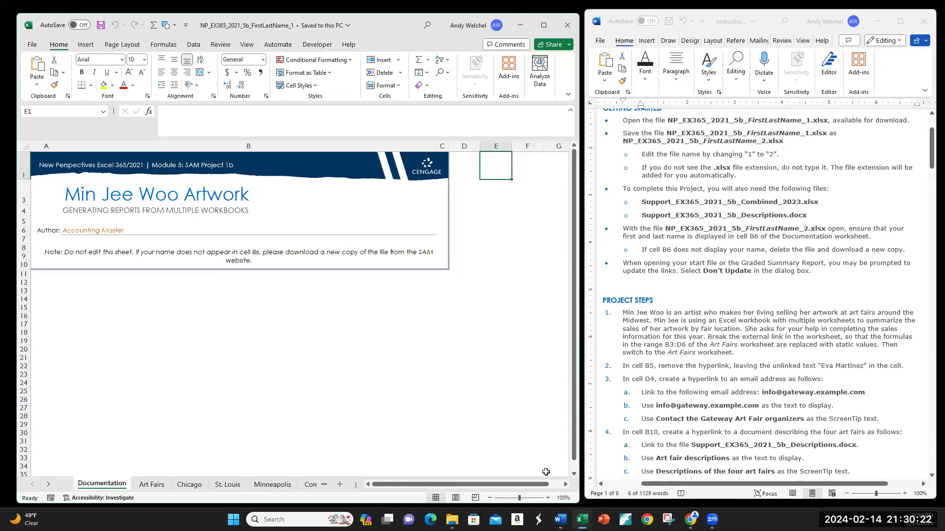
left_click(457, 514)
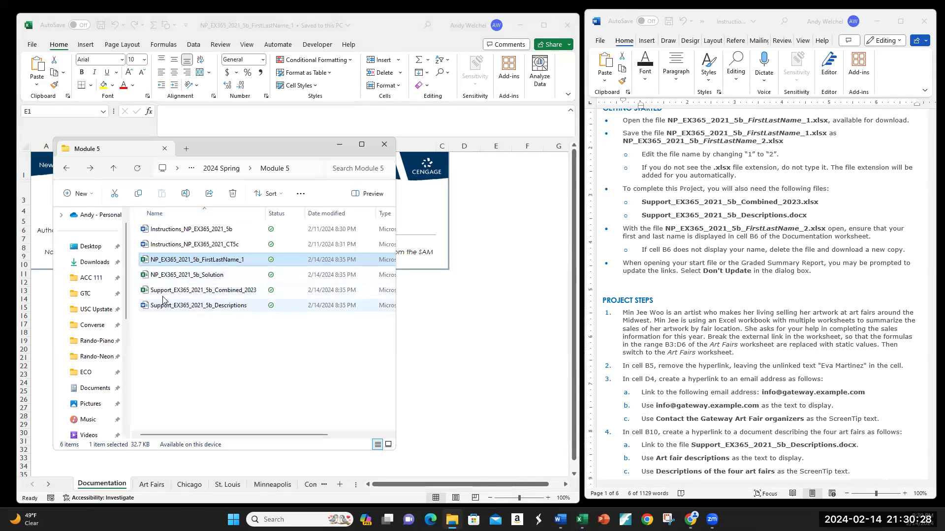
left_click(162, 291)
left_click(164, 307)
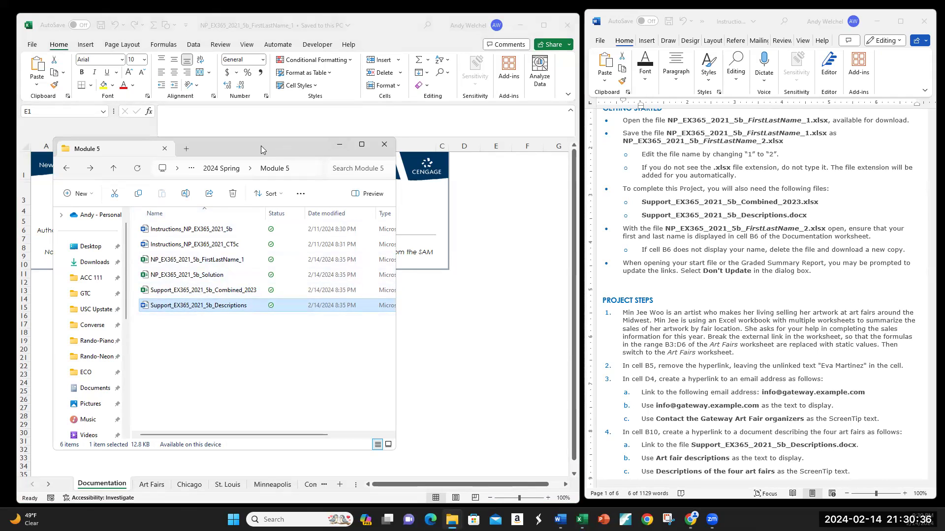
left_click_drag(261, 151, 0, 150)
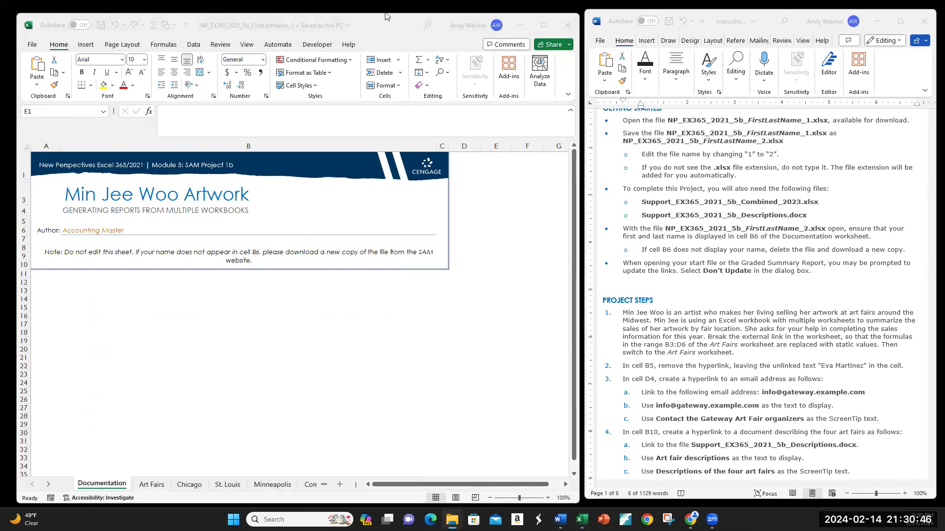
Read through the first project steps in the instructions document
left_click_drag(386, 22, 380, 20)
scroll(768, 221, "up", 1)
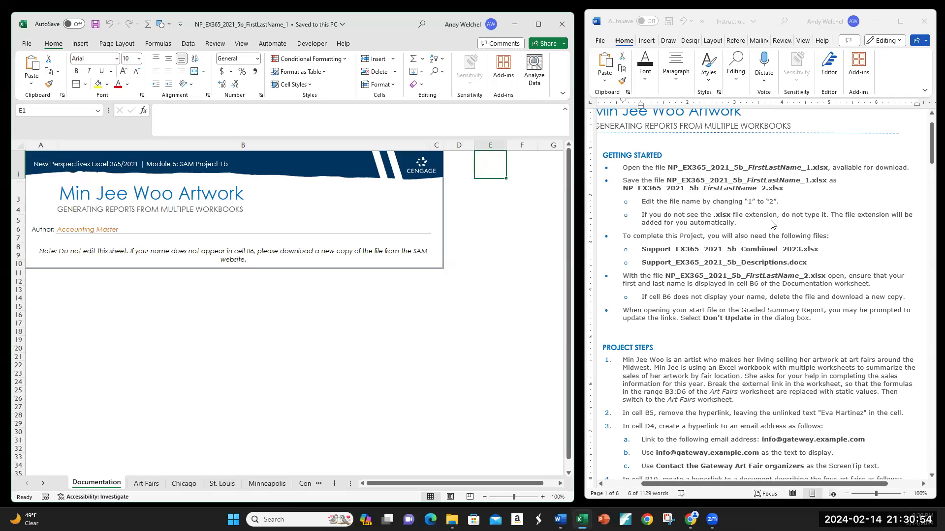
scroll(699, 253, "down", 1)
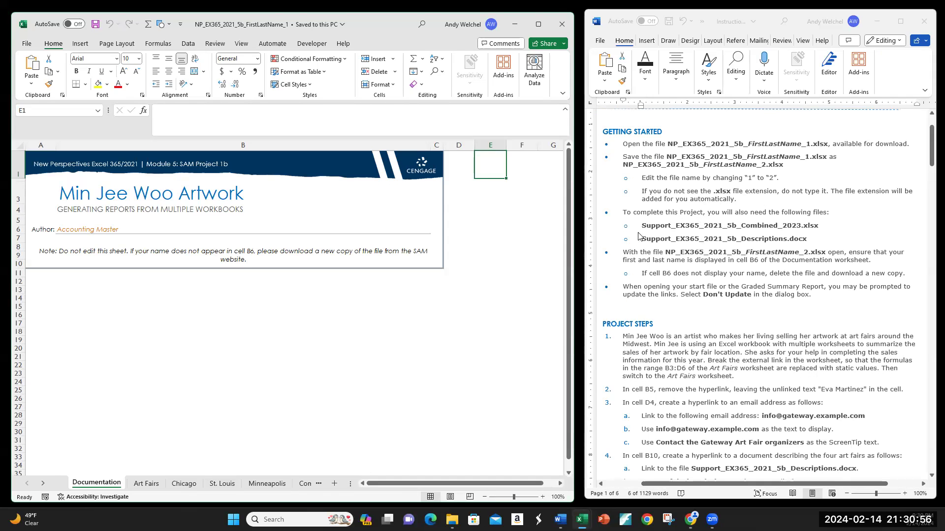
scroll(689, 254, "down", 4)
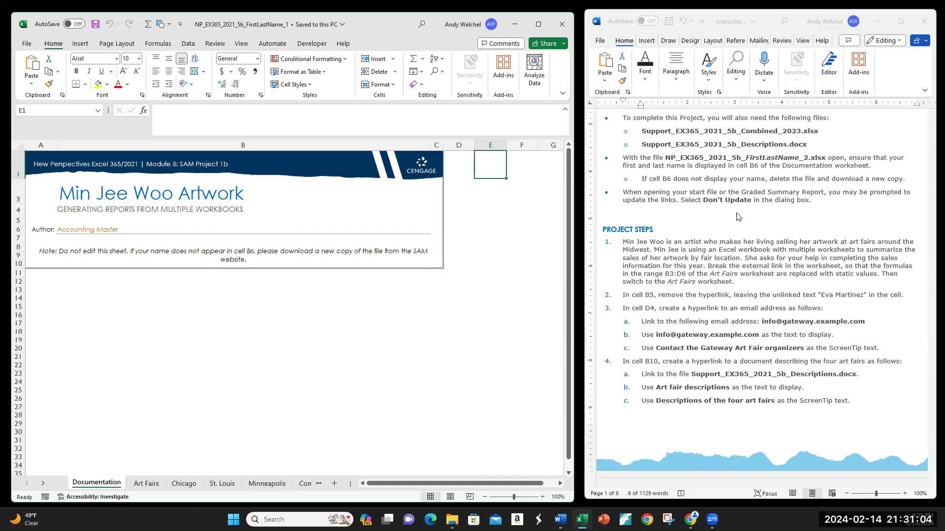
scroll(736, 216, "down", 3)
scroll(737, 216, "down", 2)
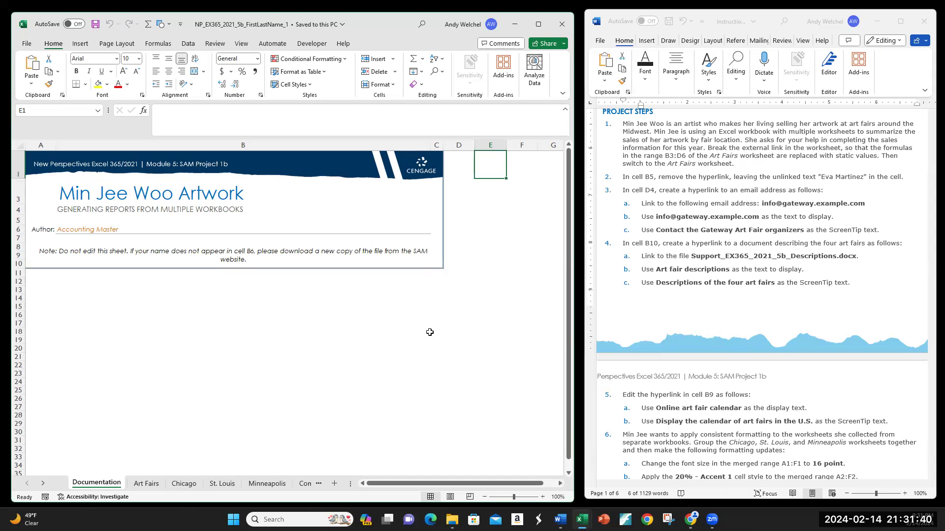
Break all external workbook links behind the contact range A3:D6 on the Art Fairs worksheet
left_click(153, 484)
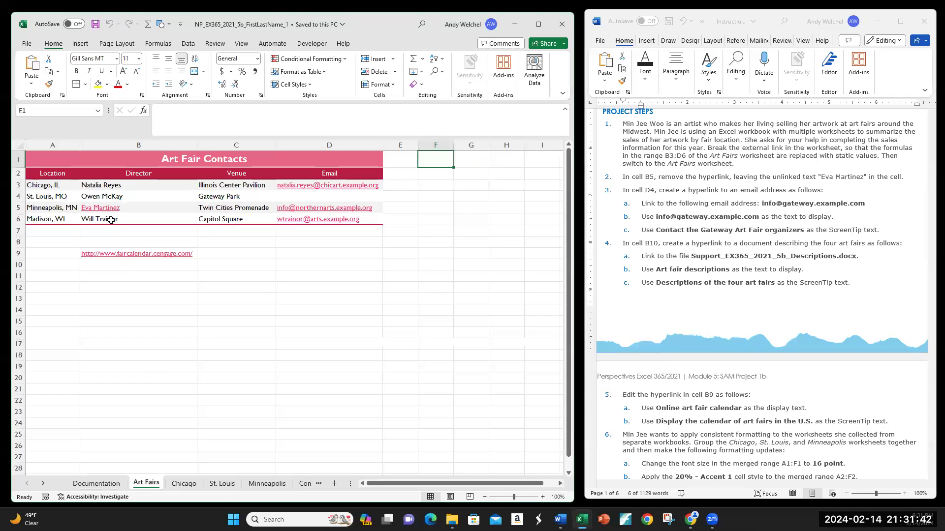
left_click(48, 186)
left_click(38, 208)
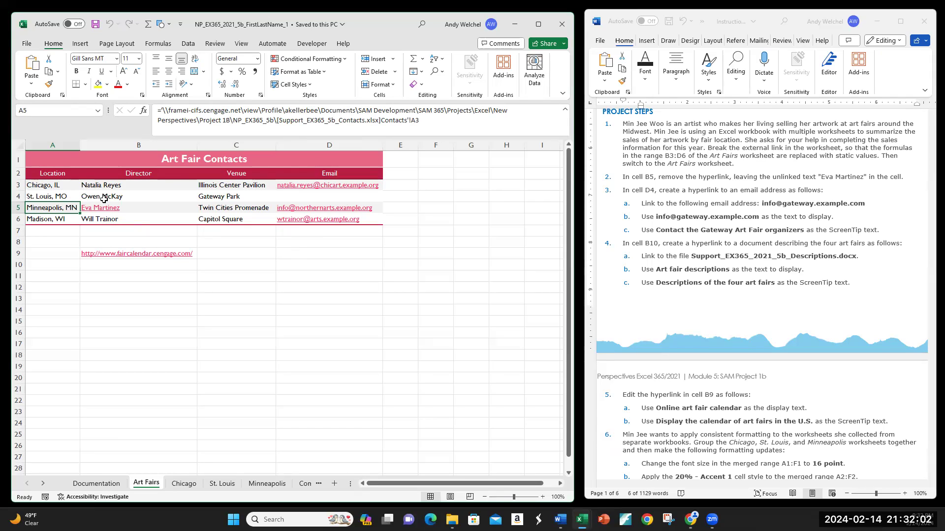
left_click(42, 186)
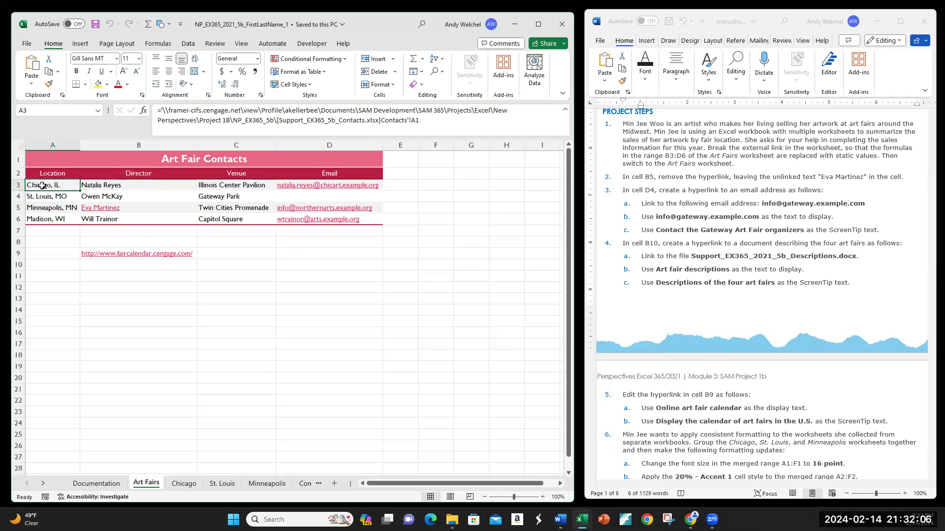
left_click_drag(43, 186, 321, 216)
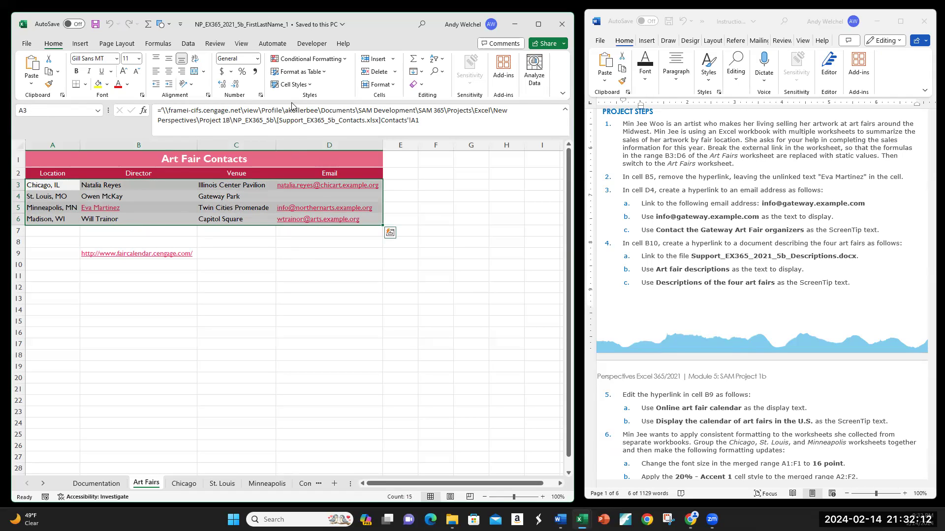
left_click(188, 44)
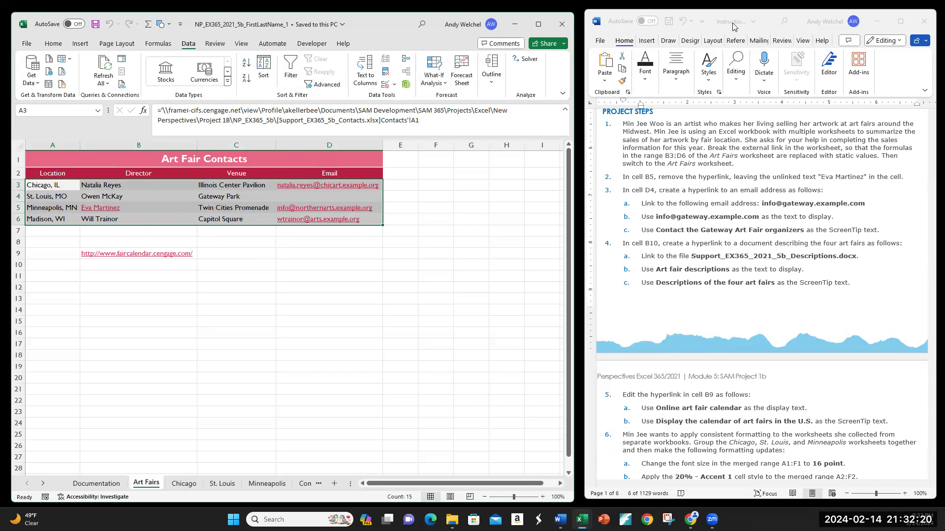
left_click(699, 34)
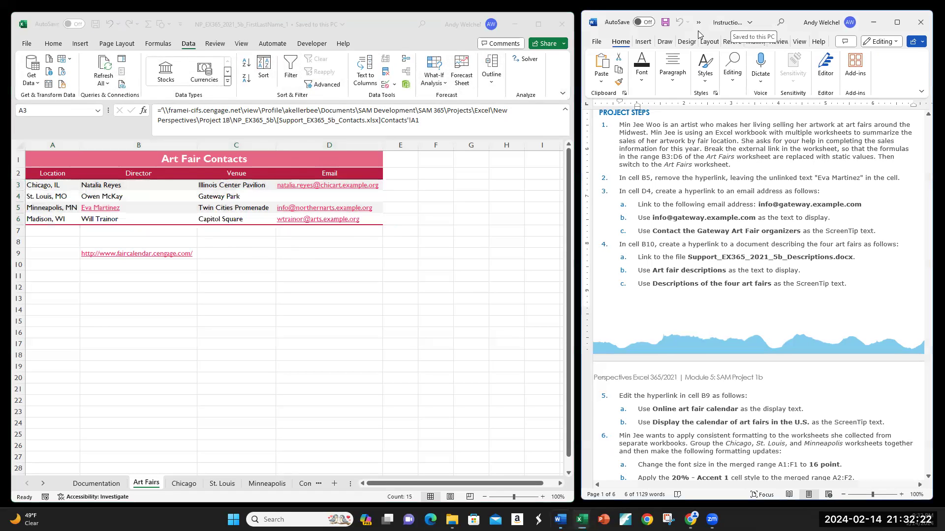
left_click_drag(697, 31, 609, 155)
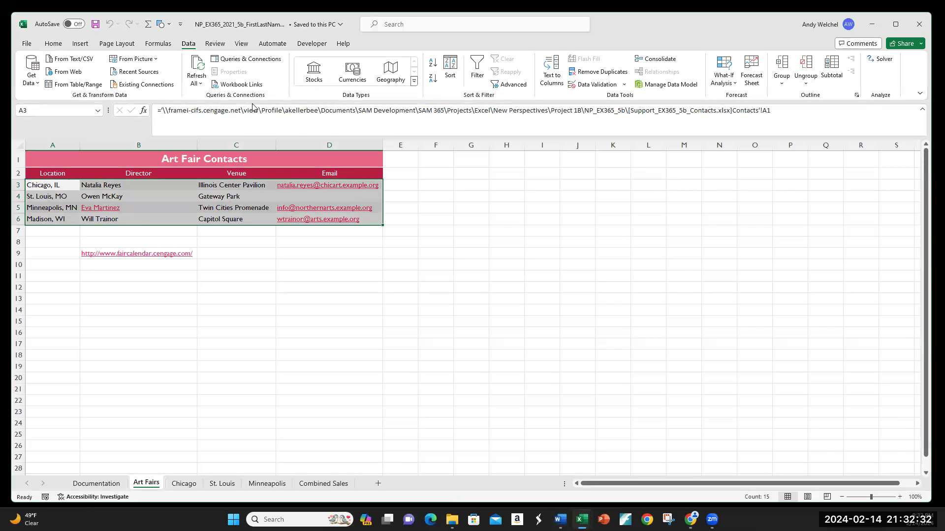
left_click(227, 87)
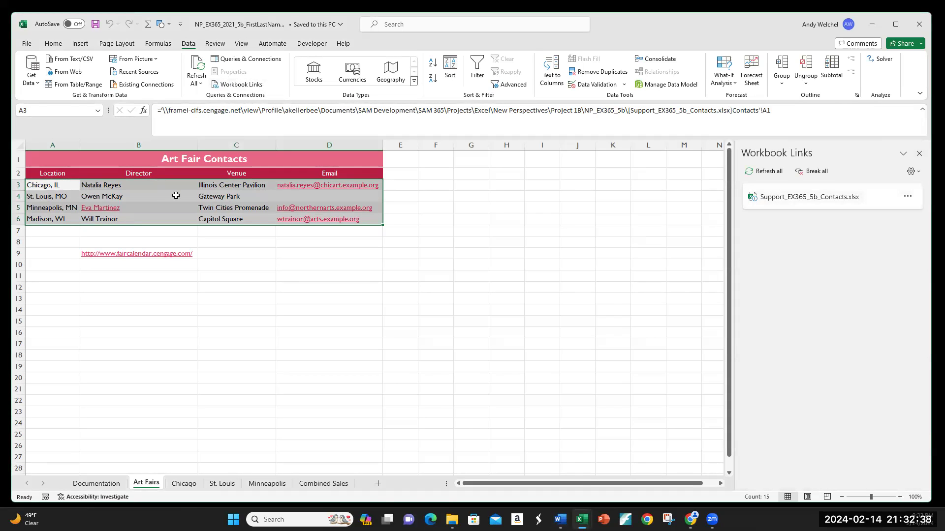
left_click(817, 171)
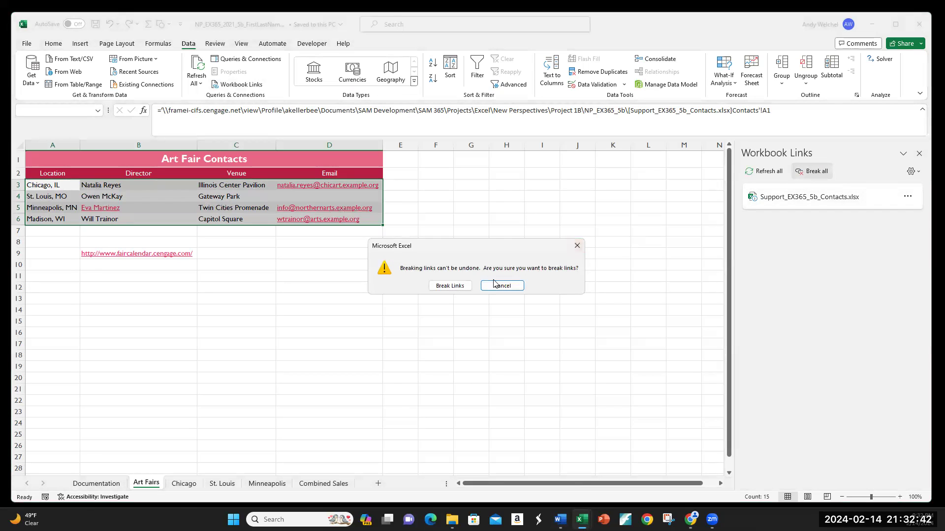
left_click(450, 286)
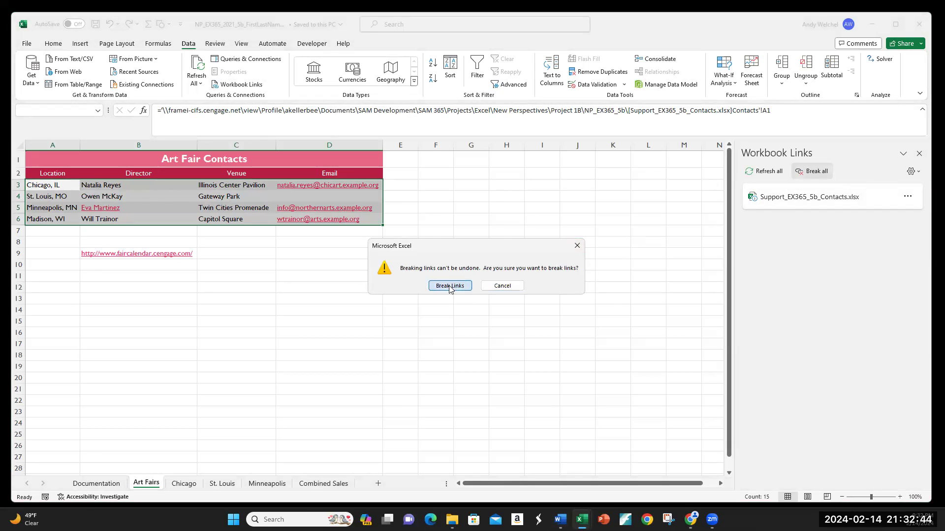
Check the contact cells for static values and close the Workbook Links pane
left_click(60, 189)
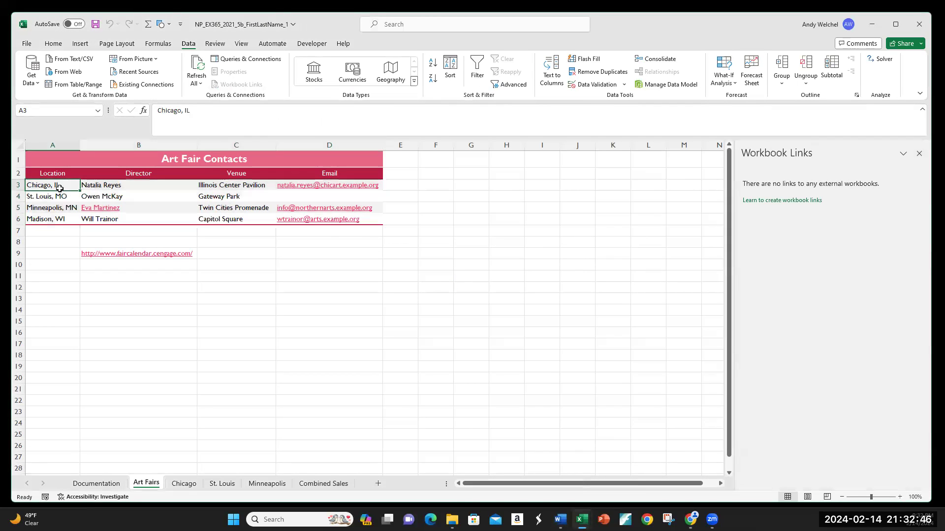
left_click(97, 189)
left_click(220, 198)
left_click(213, 218)
left_click(53, 219)
left_click(52, 203)
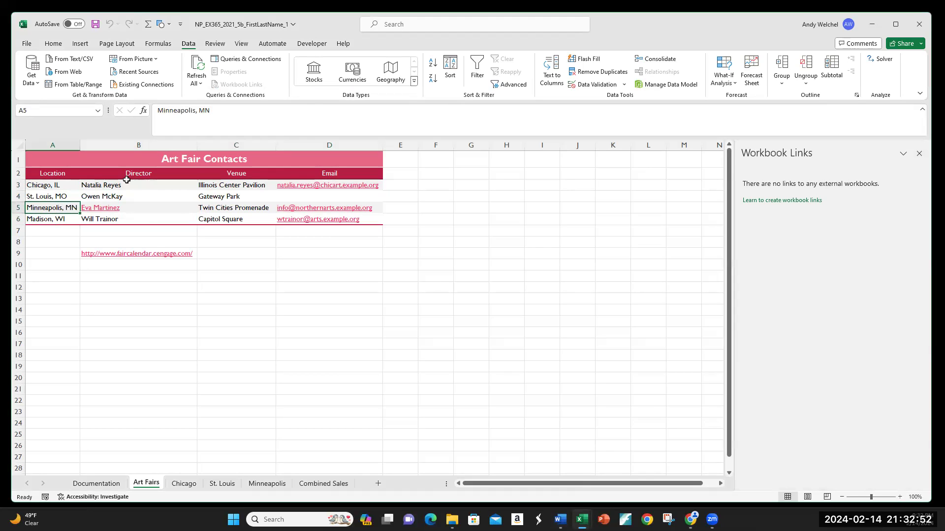
left_click(249, 188)
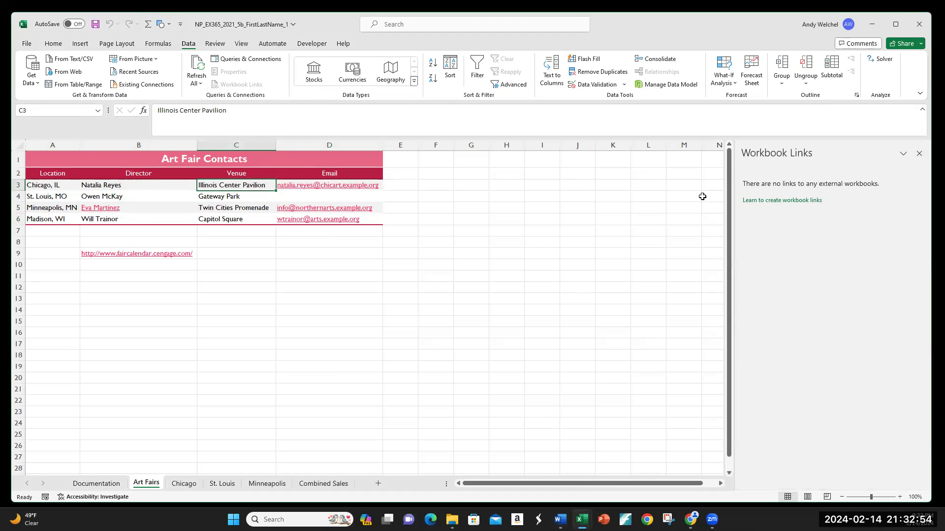
left_click(920, 154)
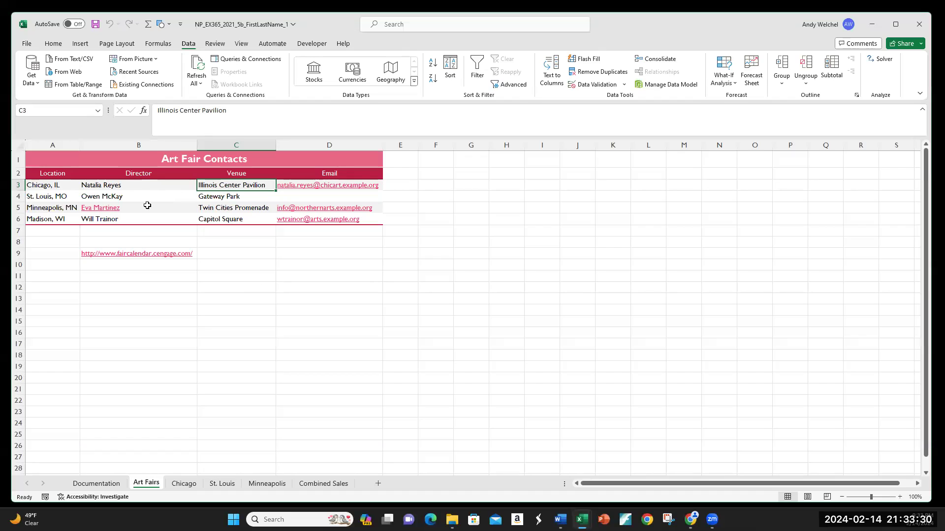
left_click(45, 209)
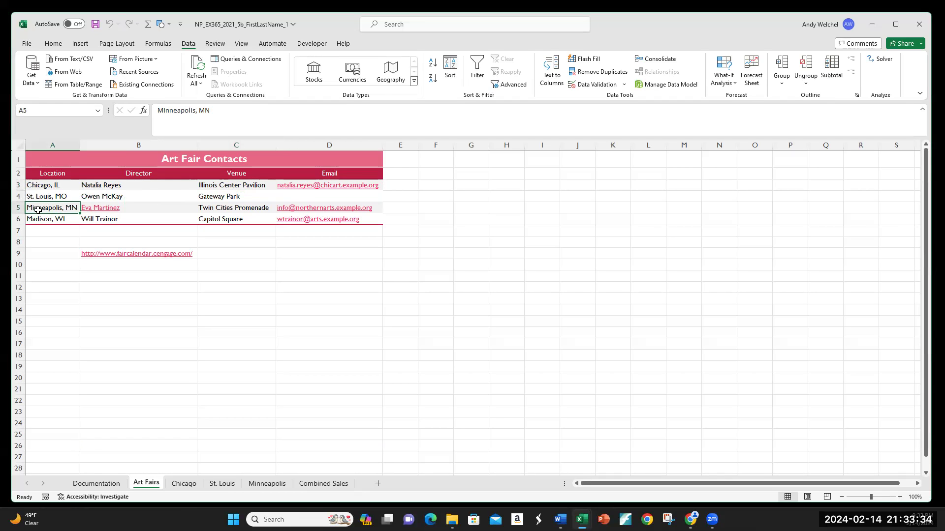
key("Right")
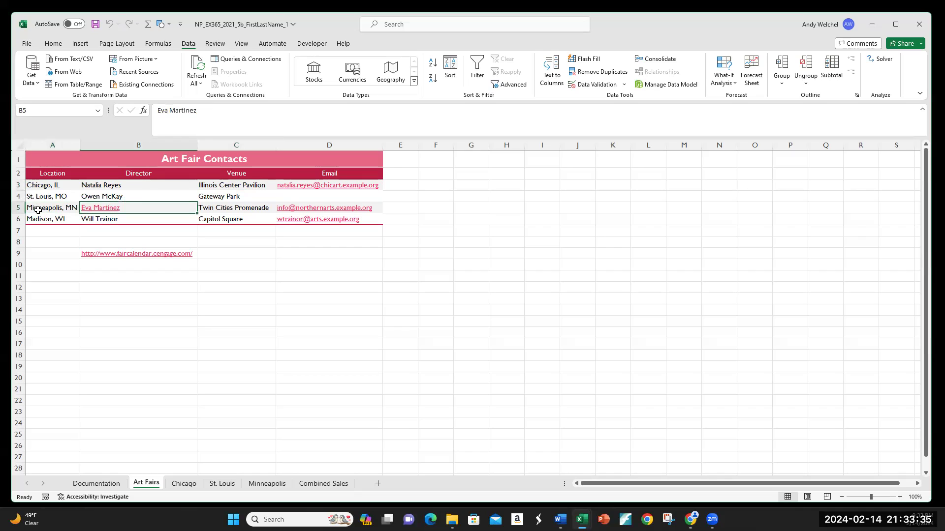
right_click(100, 211)
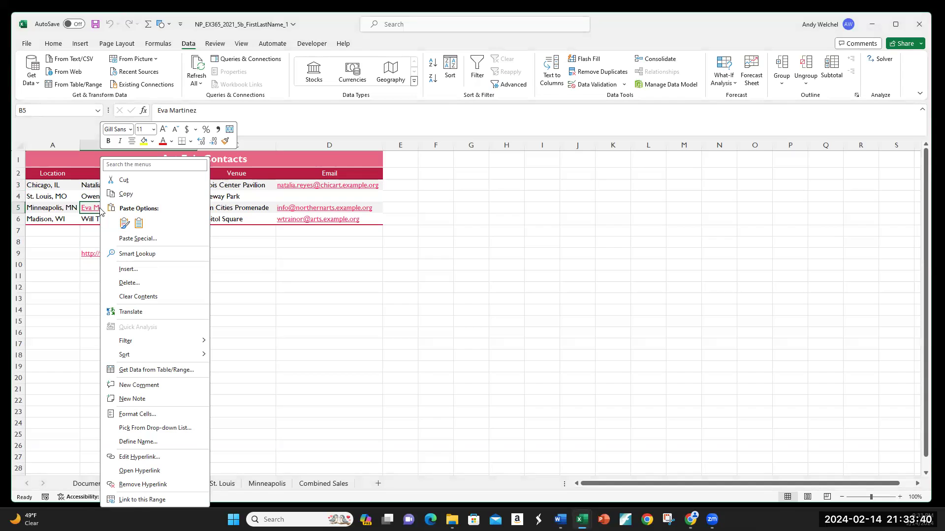
left_click(146, 485)
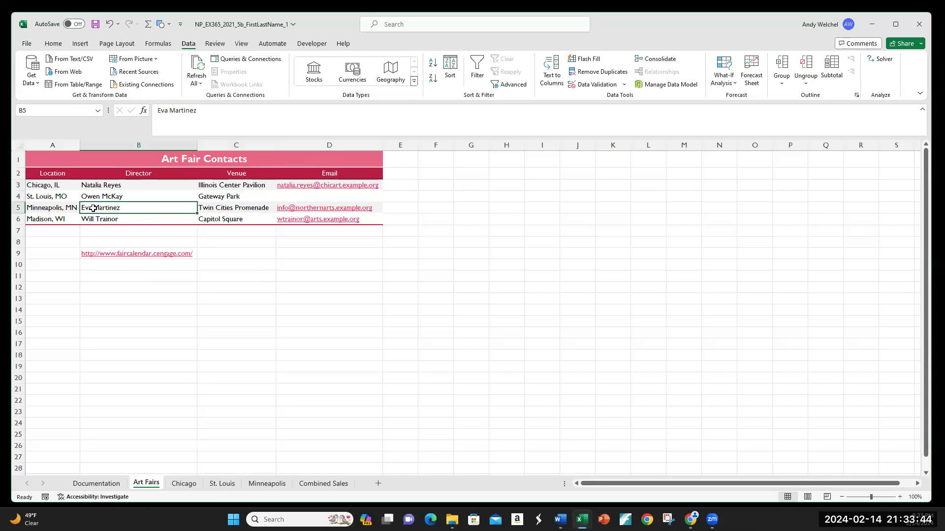
left_click(122, 219)
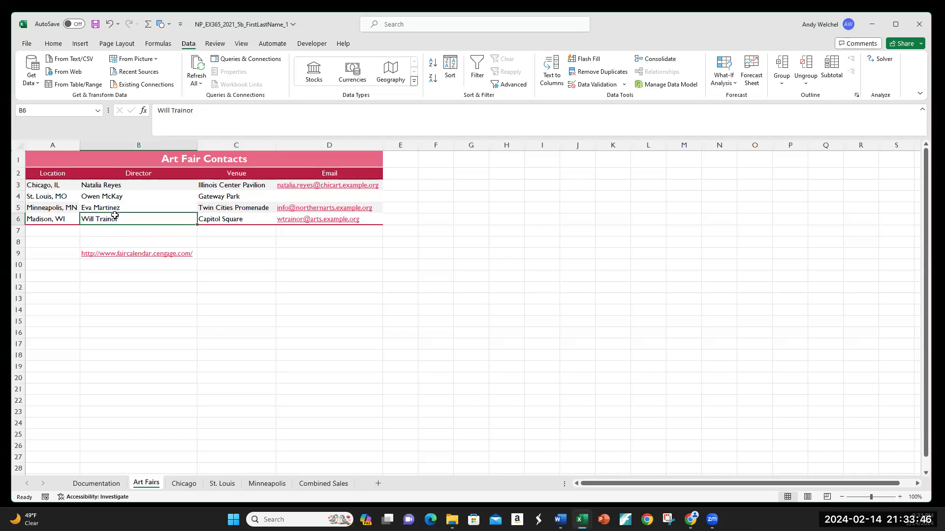
left_click(99, 207)
left_click(149, 274)
left_click(129, 326)
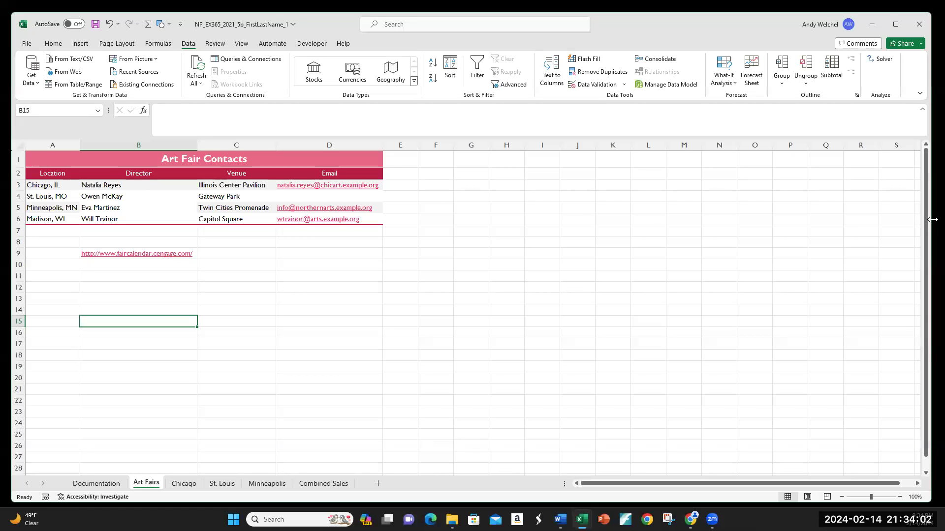
Place the Excel window beside the instructions document again
left_click_drag(932, 219, 462, 219)
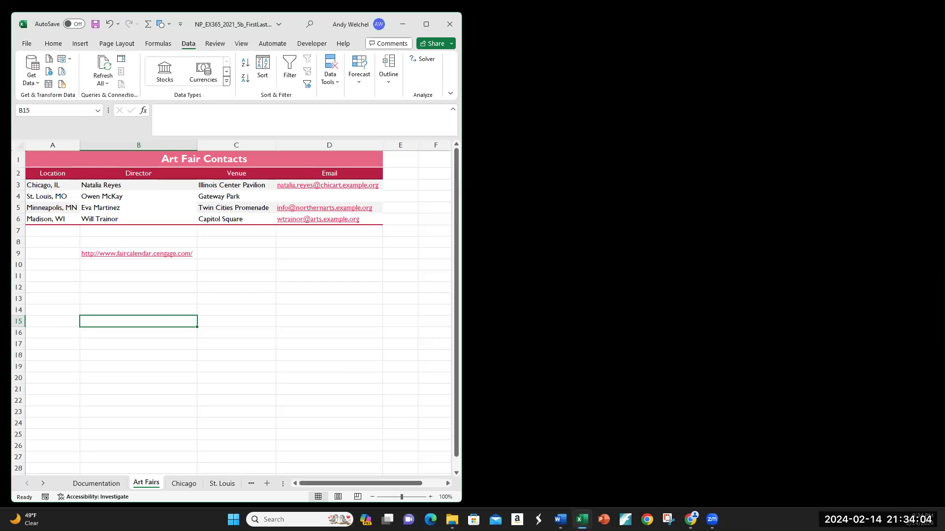
key("alt+Tab")
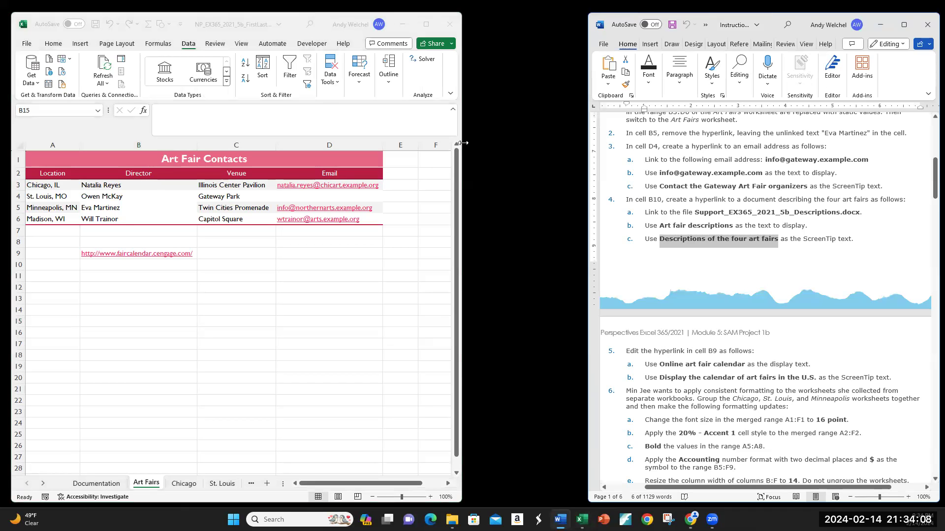
left_click_drag(463, 143, 582, 142)
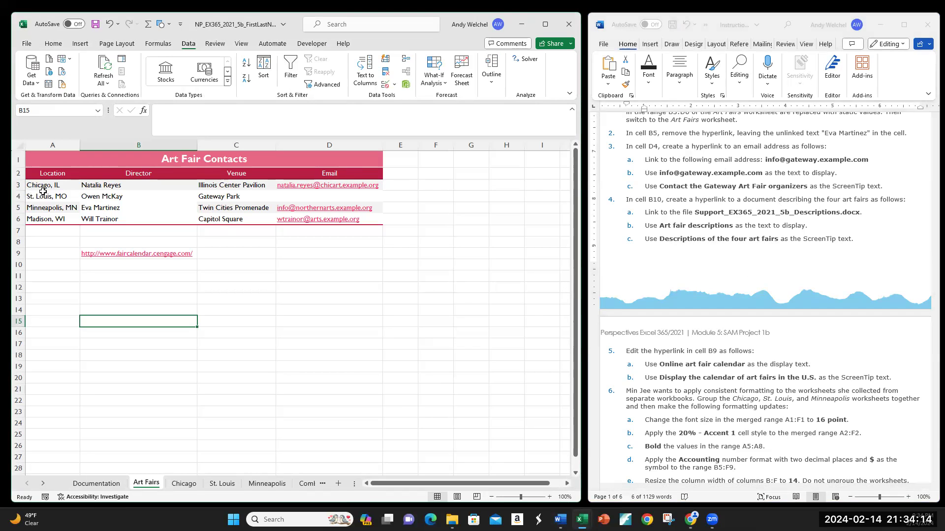
Open the Insert Hyperlink dialog for cell D4 and copy the Gateway e-mail address from the instructions document
left_click(296, 198)
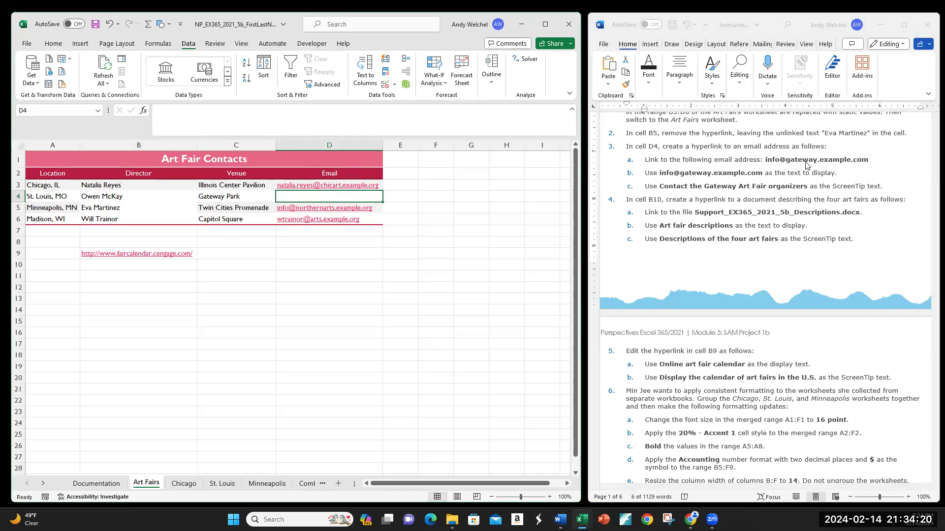
right_click(328, 197)
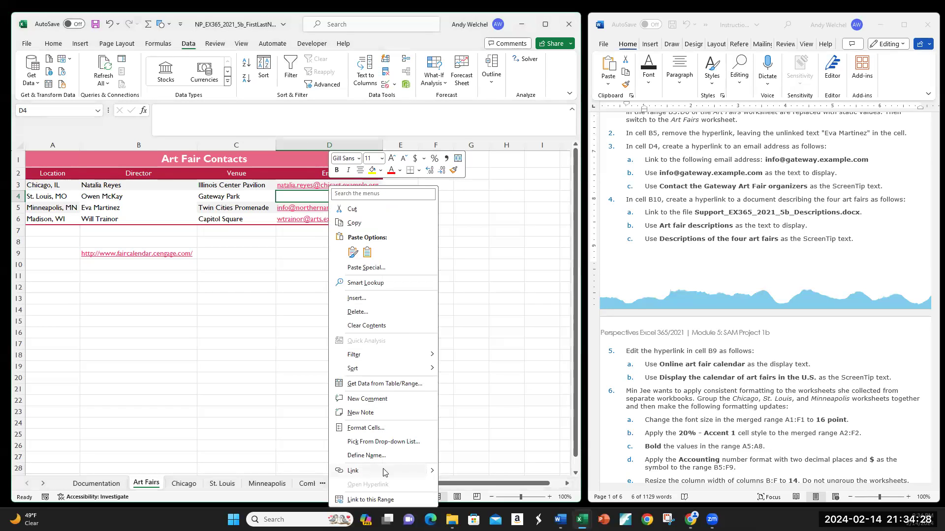
mouse_move(433, 473)
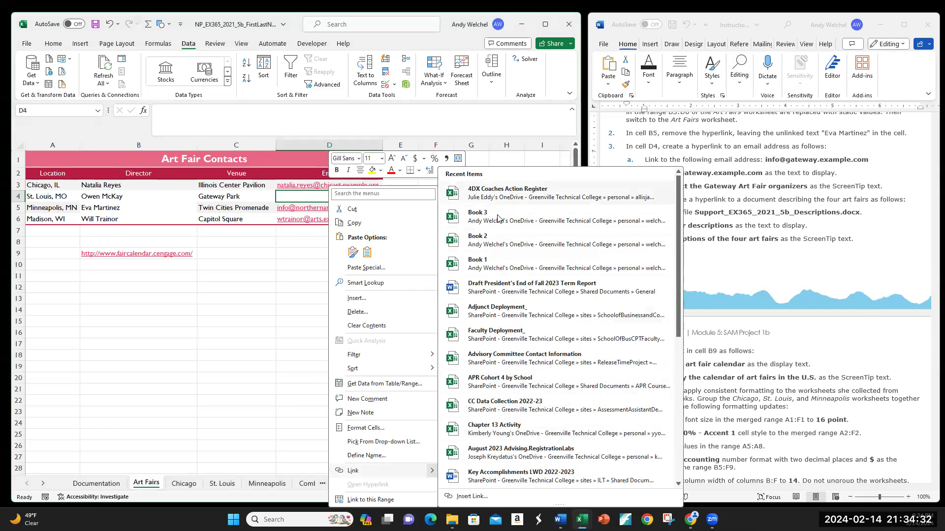
left_click(484, 498)
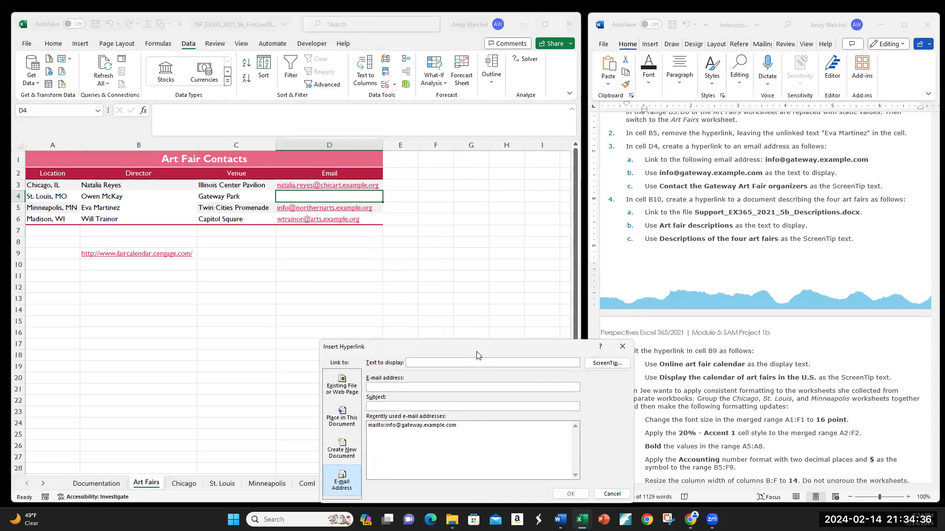
left_click_drag(472, 348, 398, 244)
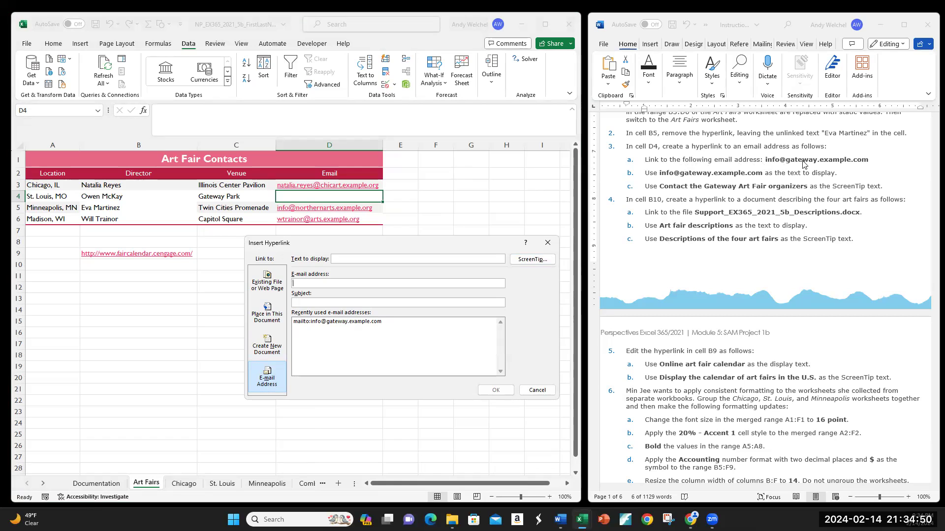
left_click(769, 159)
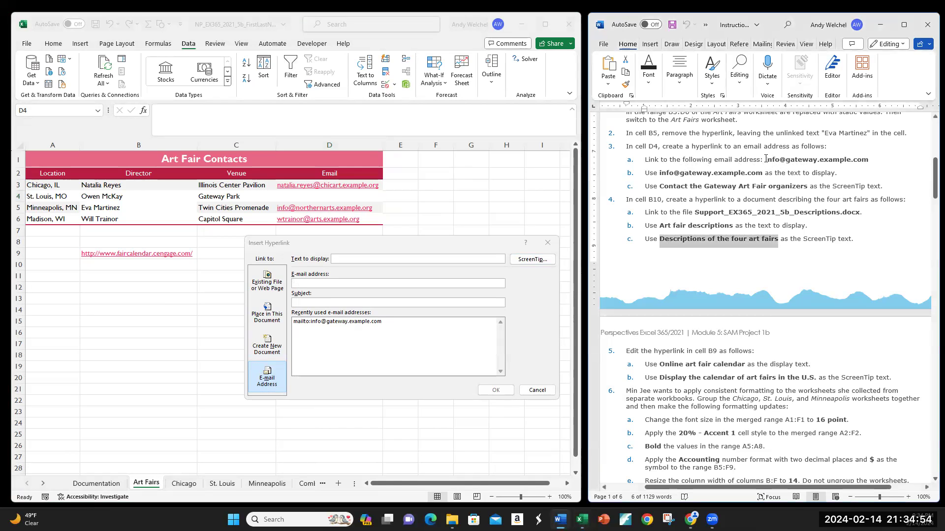
left_click_drag(766, 159, 862, 160)
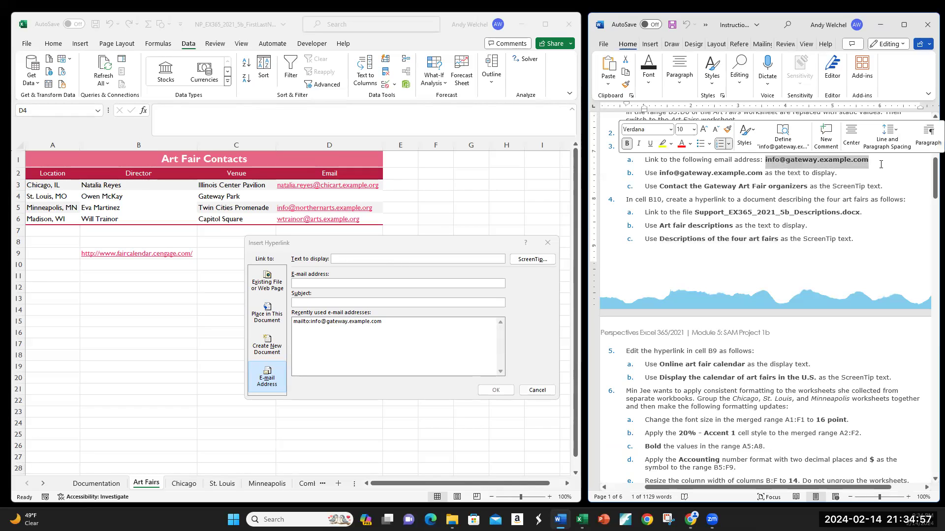
right_click(815, 165)
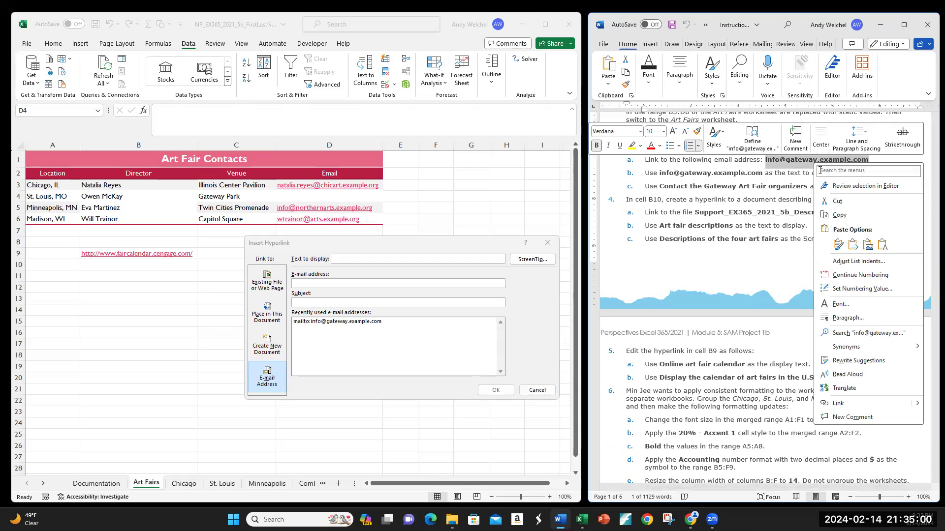
left_click(839, 215)
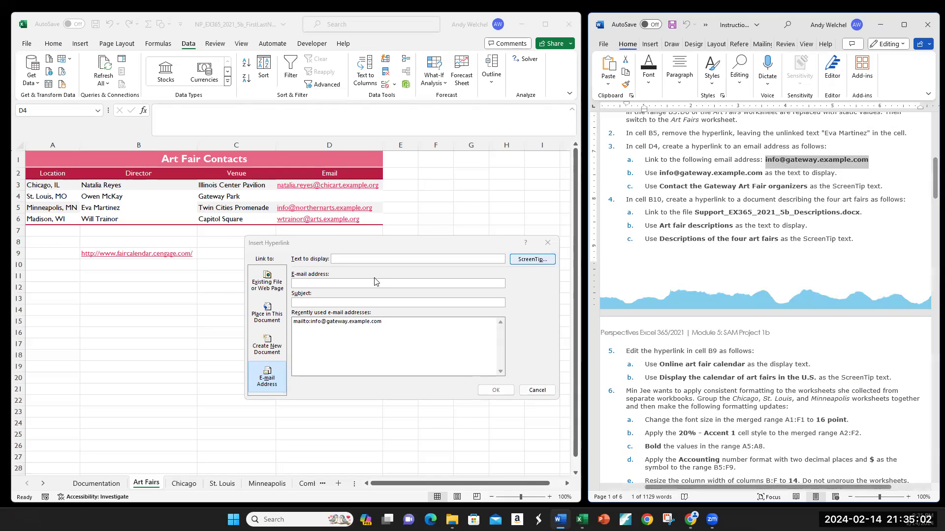
Paste the copied Gateway info e-mail address into the hyperlink's e-mail address field
left_click(316, 284)
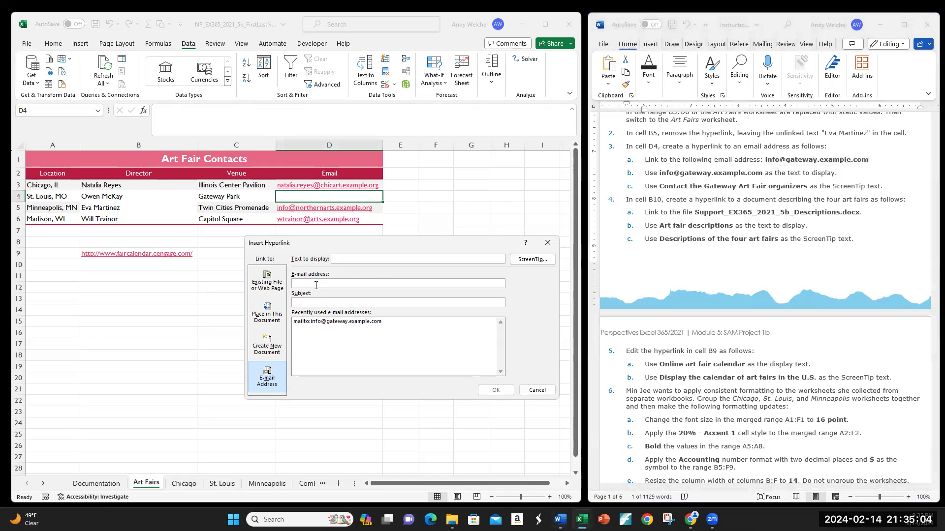
right_click(316, 285)
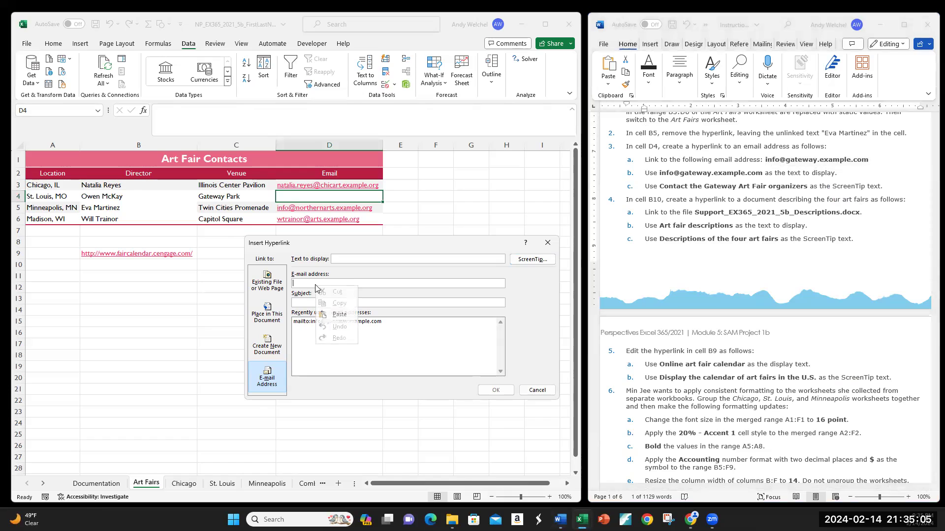
left_click(342, 315)
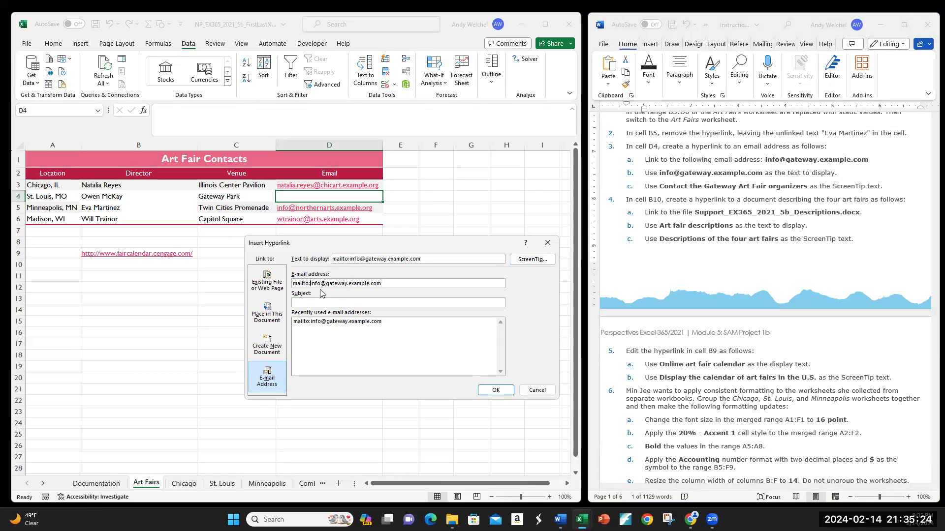
key("BackSpace")
key("BackSpace")
key("BackSpace")
key("BackSpace")
key("BackSpace")
key("BackSpace")
key("BackSpace")
key("BackSpace")
key("BackSpace")
key("BackSpace")
key("BackSpace")
key("BackSpace")
key("BackSpace")
key("BackSpace")
key("BackSpace")
key("BackSpace")
key("BackSpace")
key("BackSpace")
key("BackSpace")
key("BackSpace")
key("BackSpace")
key("BackSpace")
key("BackSpace")
key("BackSpace")
key("BackSpace")
key("BackSpace")
key("BackSpace")
key("BackSpace")
key("BackSpace")
key("BackSpace")
key("BackSpace")
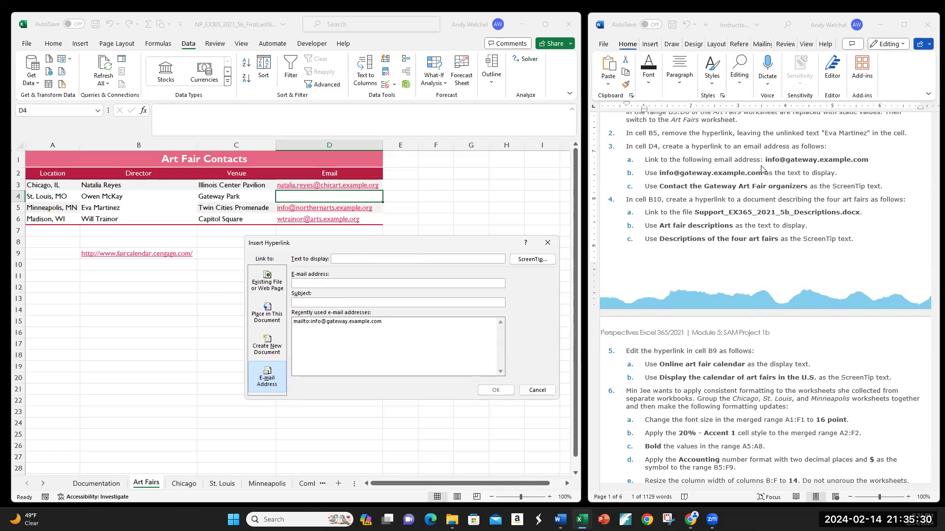
key("ctrl+v")
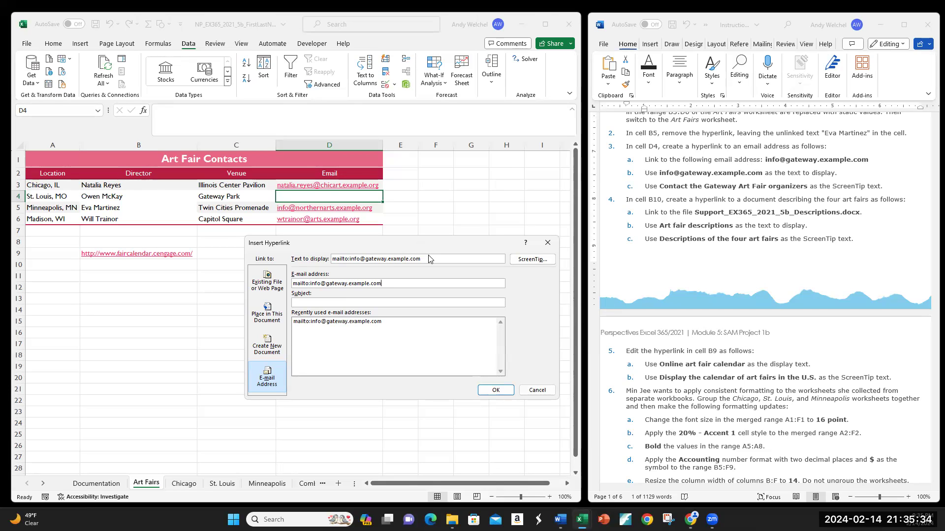
Set the display text to the e-mail address and the ScreenTip to Contact the Gateway Art Fair organizers, then confirm the link
left_click_drag(428, 260, 305, 263)
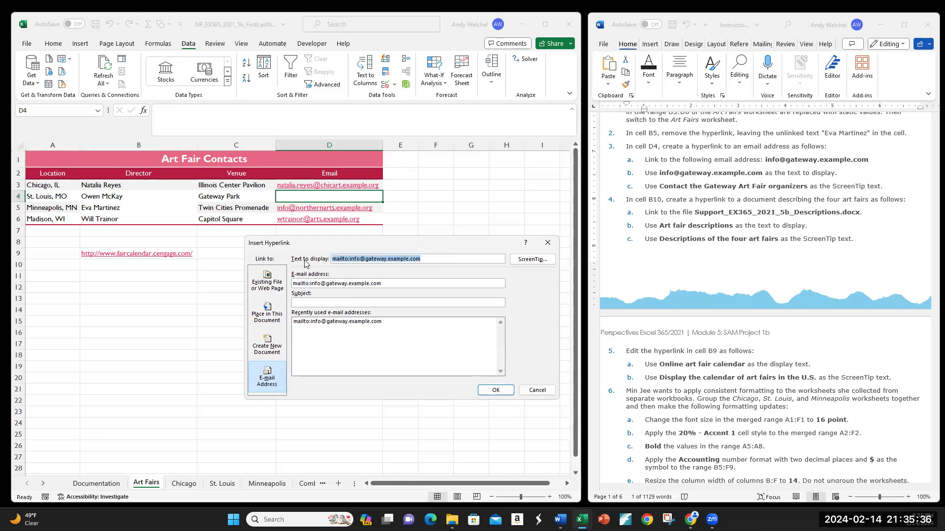
key("ctrl+v")
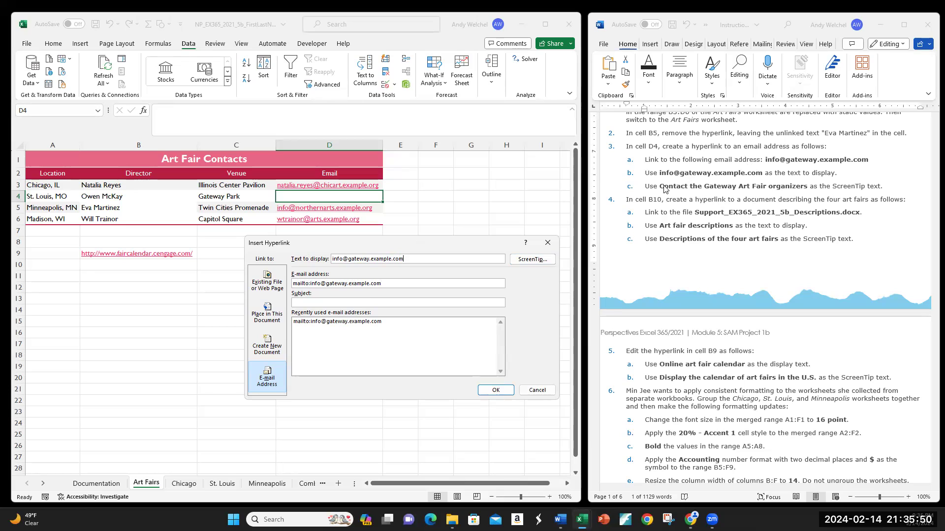
left_click_drag(660, 187, 810, 186)
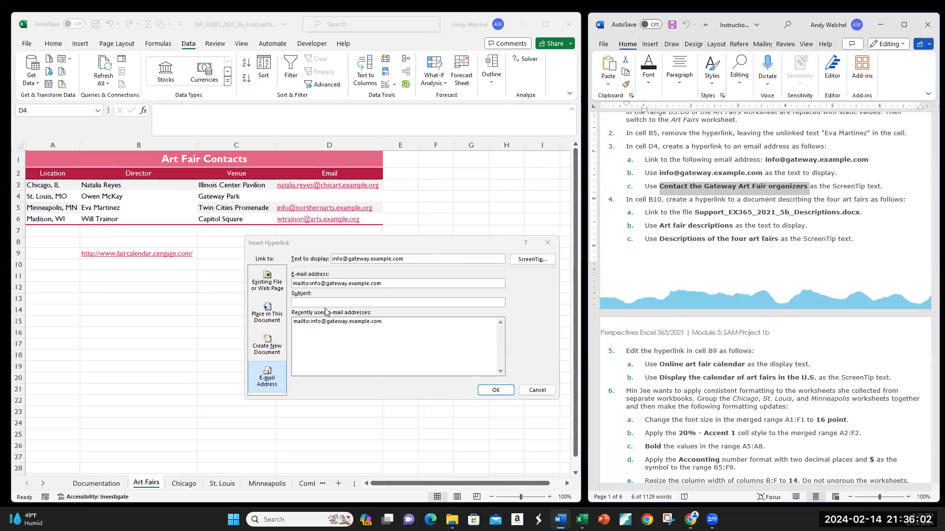
left_click(534, 259)
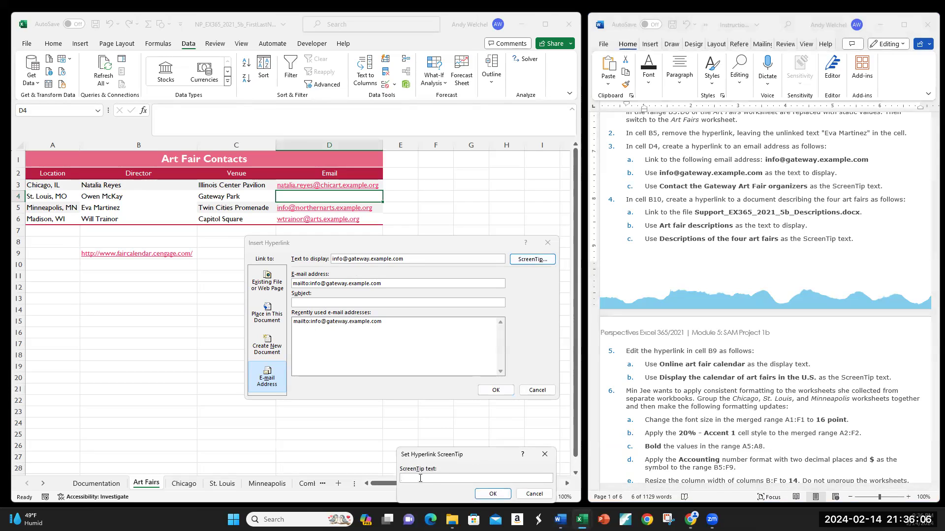
key("ctrl+v")
left_click(491, 494)
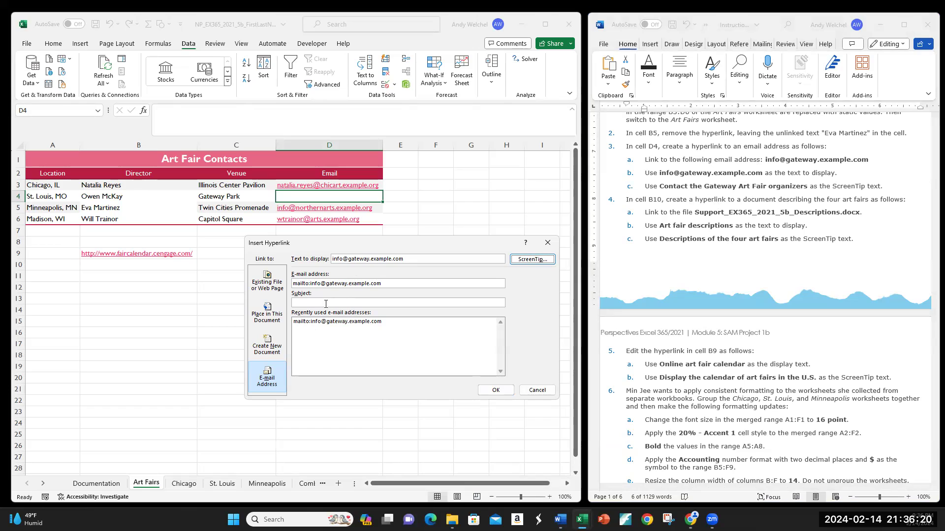
left_click(490, 390)
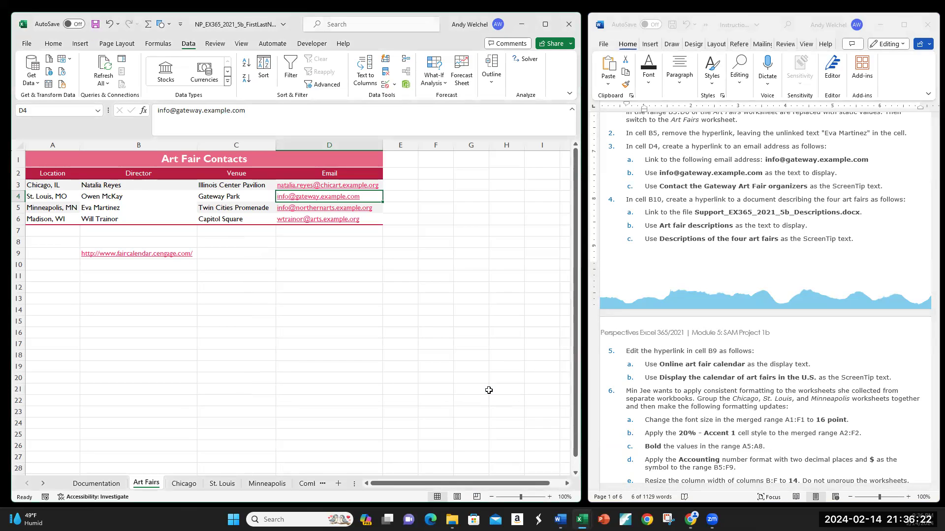
Link cell B10 to the existing file Support_EX365_2021_5b_Descriptions.docx in the Module 5 folder
mouse_move(299, 199)
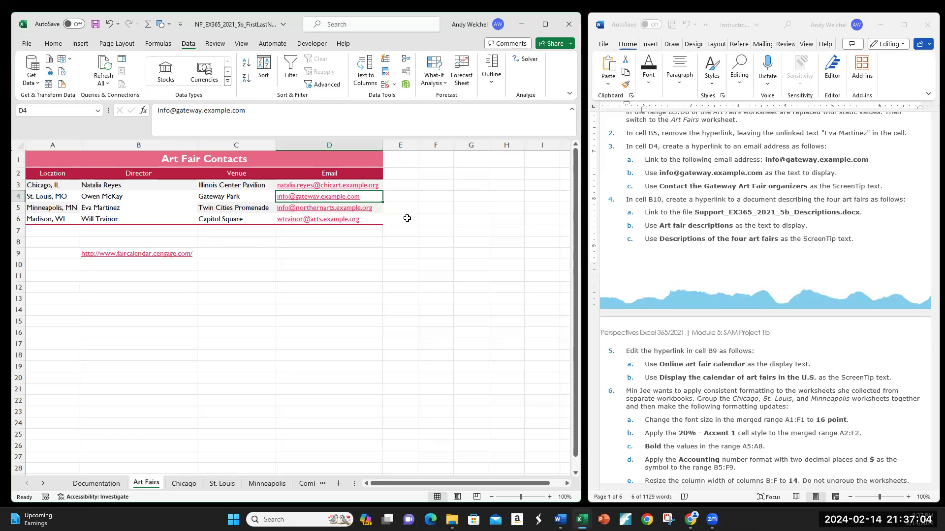
left_click(118, 267)
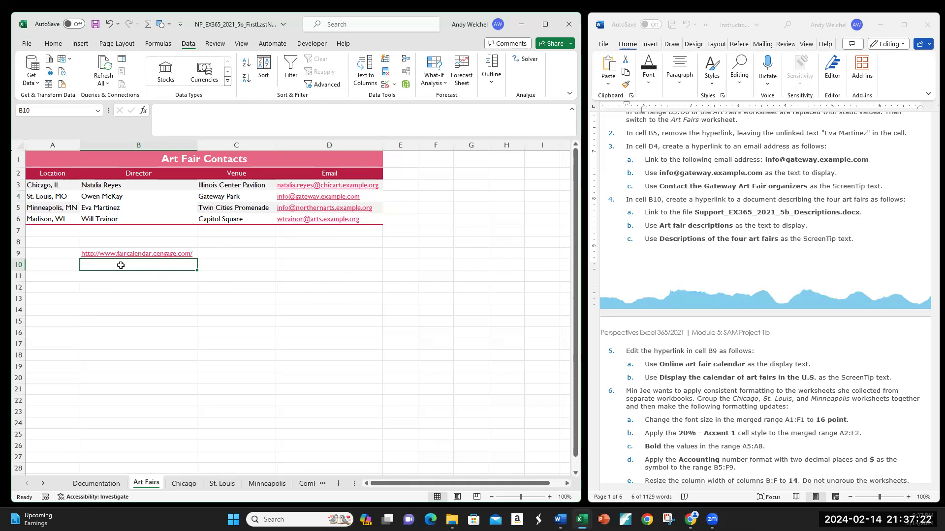
left_click(79, 44)
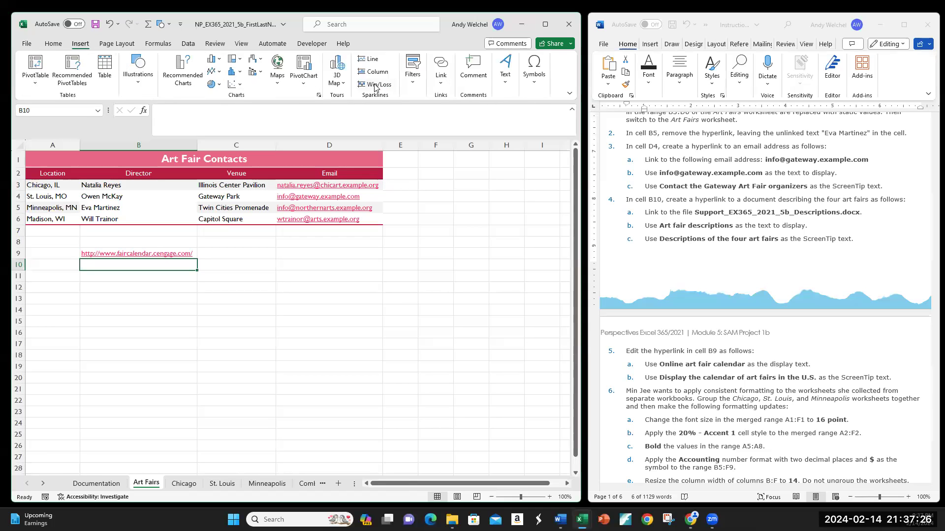
left_click(441, 87)
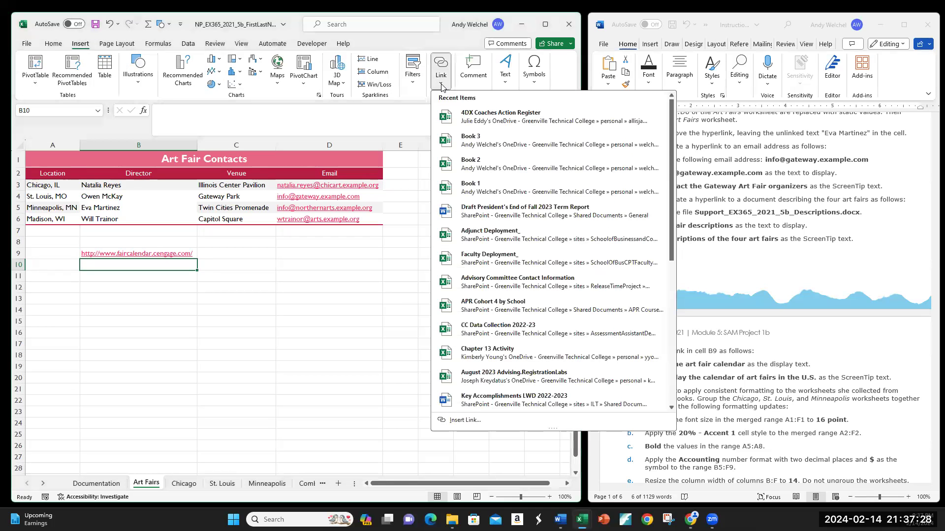
left_click(460, 421)
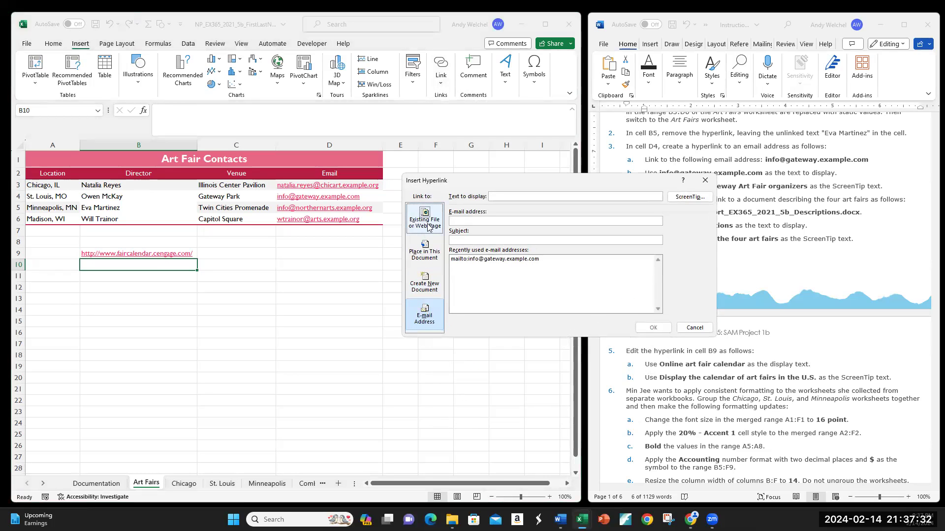
left_click(426, 224)
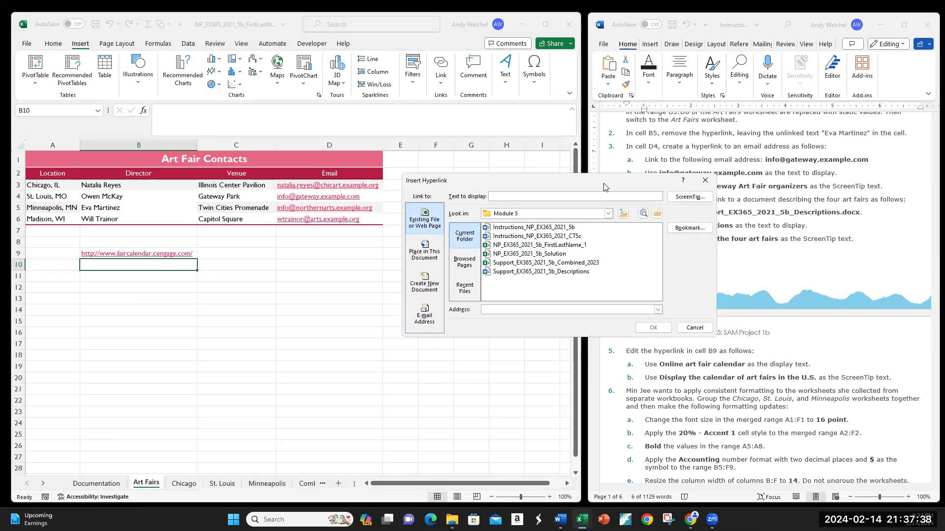
left_click_drag(597, 189, 437, 273)
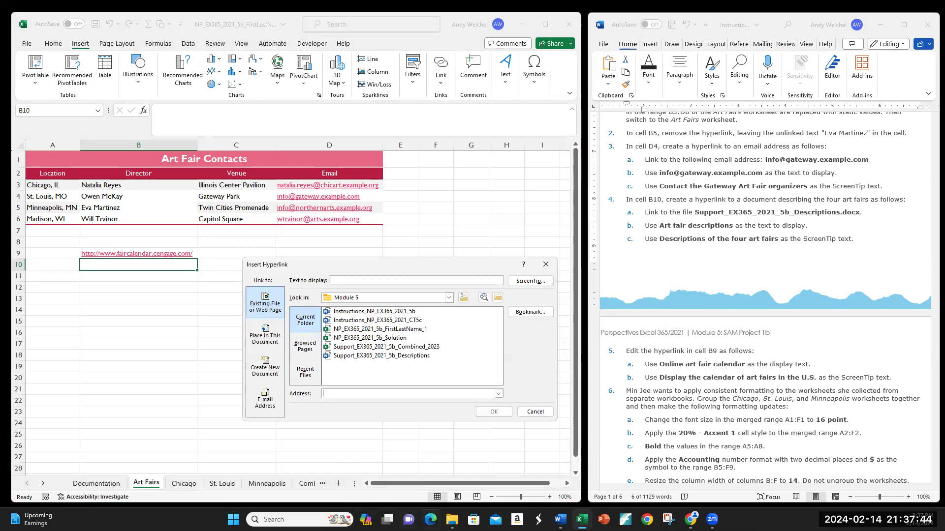
left_click(452, 519)
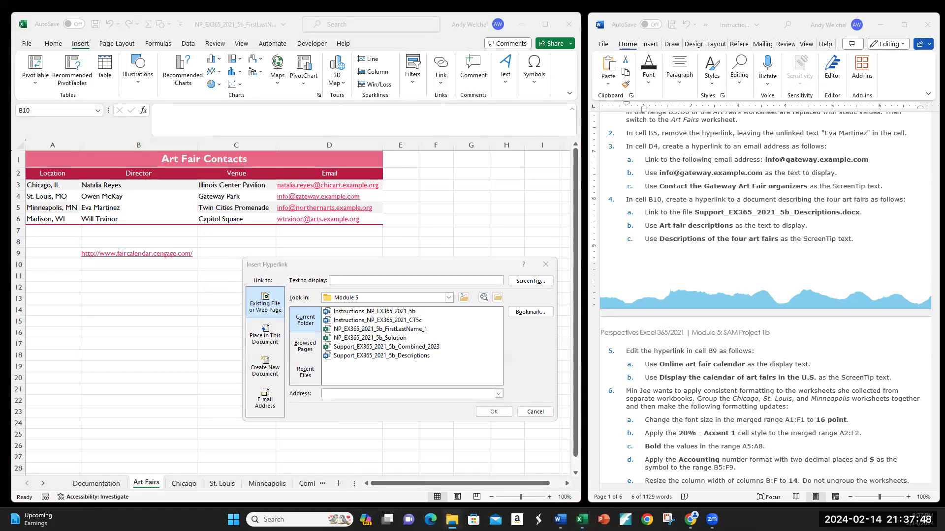
left_click(449, 299)
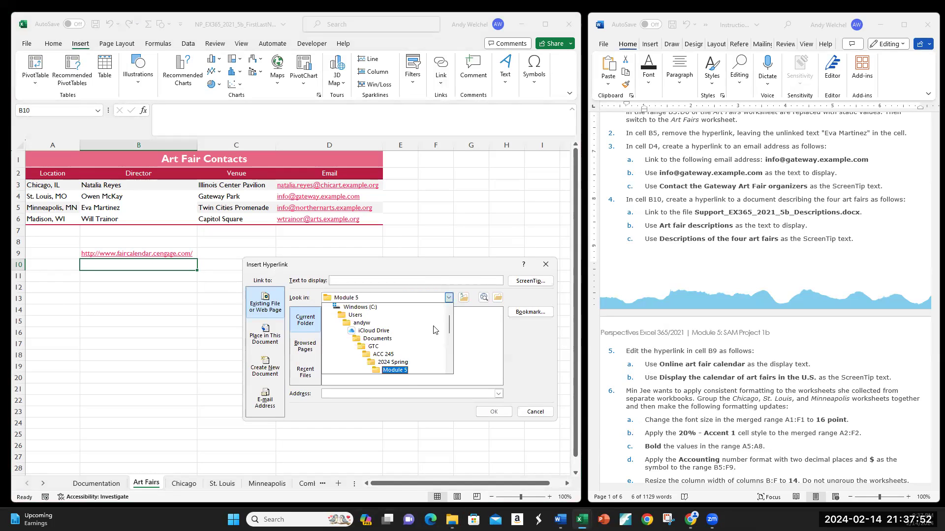
left_click(397, 370)
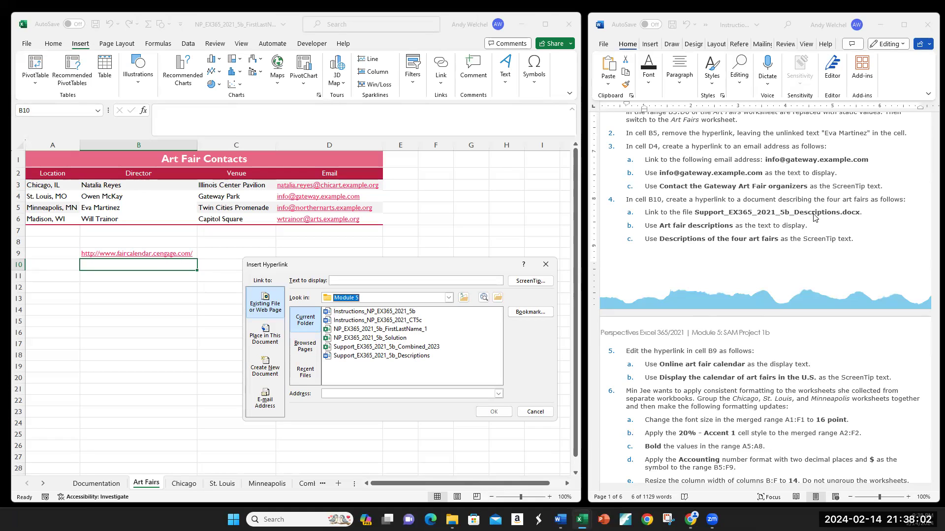
left_click(393, 358)
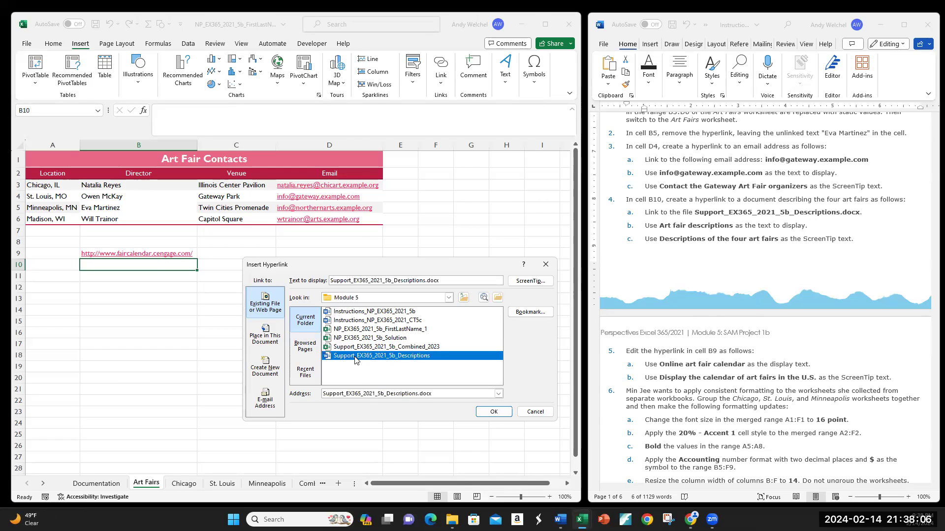
left_click(488, 415)
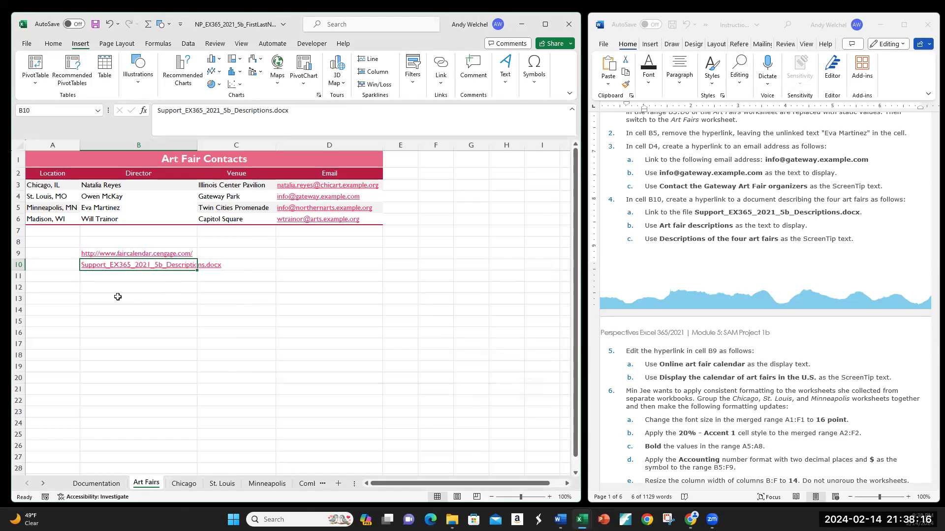
Edit the hyperlink in cell B10 so its display text reads Art fair descriptions
right_click(157, 267)
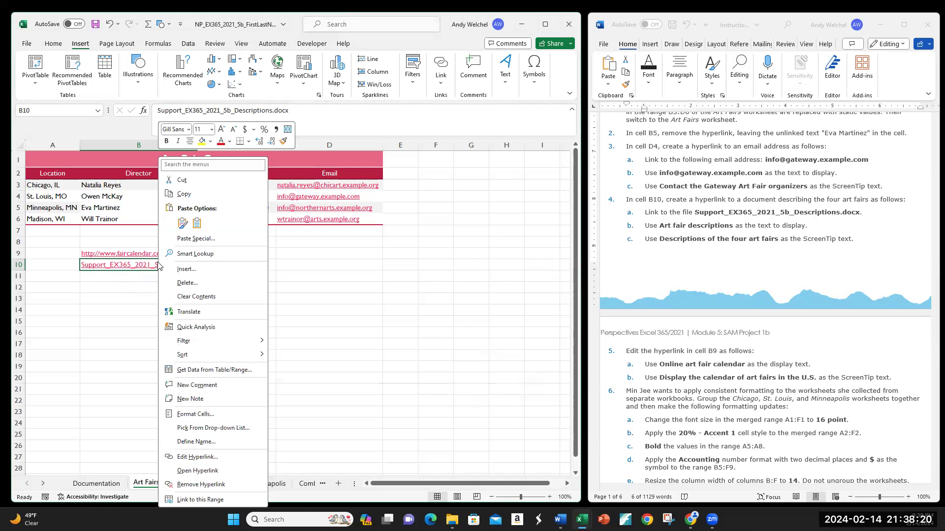
left_click(192, 457)
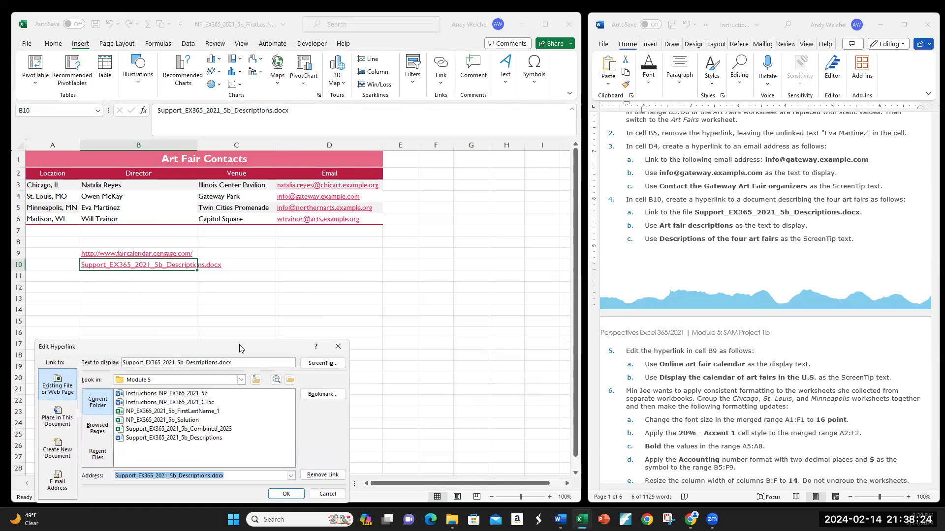
left_click_drag(240, 348, 377, 294)
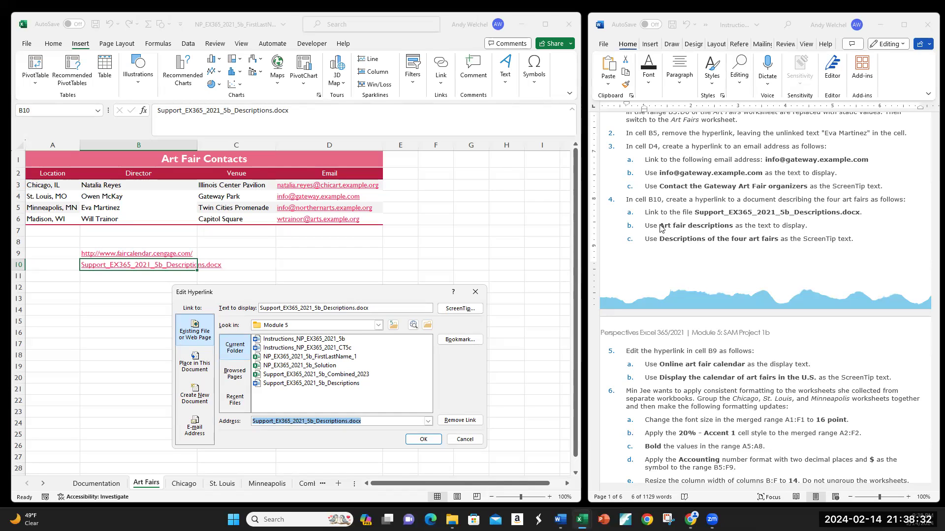
left_click(384, 309)
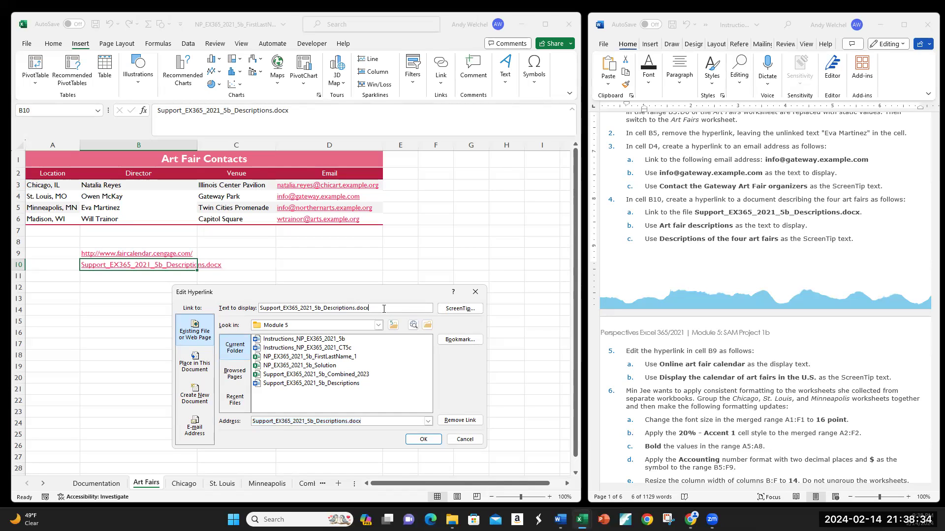
key("BackSpace")
key("BackSpace")
key("BackSpace")
key("BackSpace")
key("BackSpace")
key("BackSpace")
key("BackSpace")
key("BackSpace")
key("BackSpace")
key("BackSpace")
key("BackSpace")
key("BackSpace")
key("BackSpace")
key("BackSpace")
key("BackSpace")
key("BackSpace")
key("BackSpace")
key("BackSpace")
key("BackSpace")
key("BackSpace")
type("Art Fair De")
type("ptions")
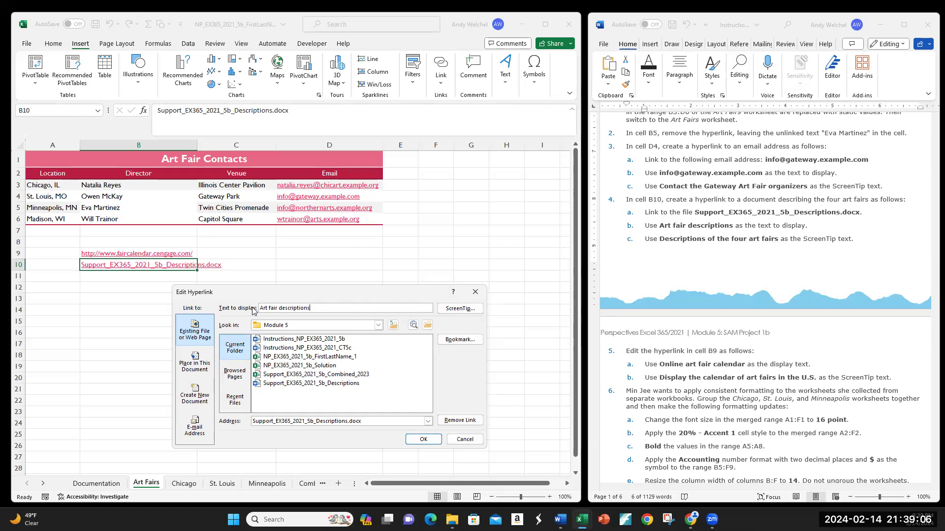
Set the B10 hyperlink's ScreenTip to Descriptions of the four art fairs, copied from the instructions, and confirm the edit
left_click(460, 309)
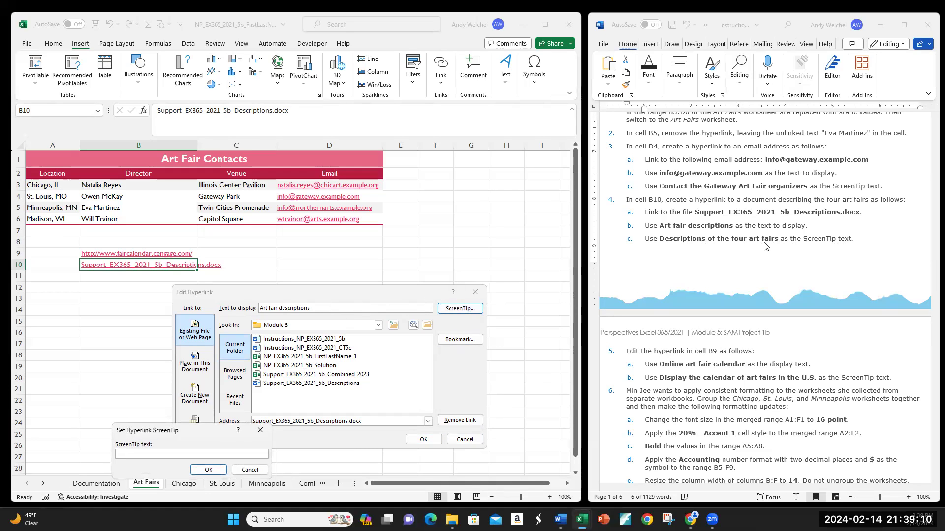
left_click_drag(660, 240, 773, 237)
key("ctrl+c")
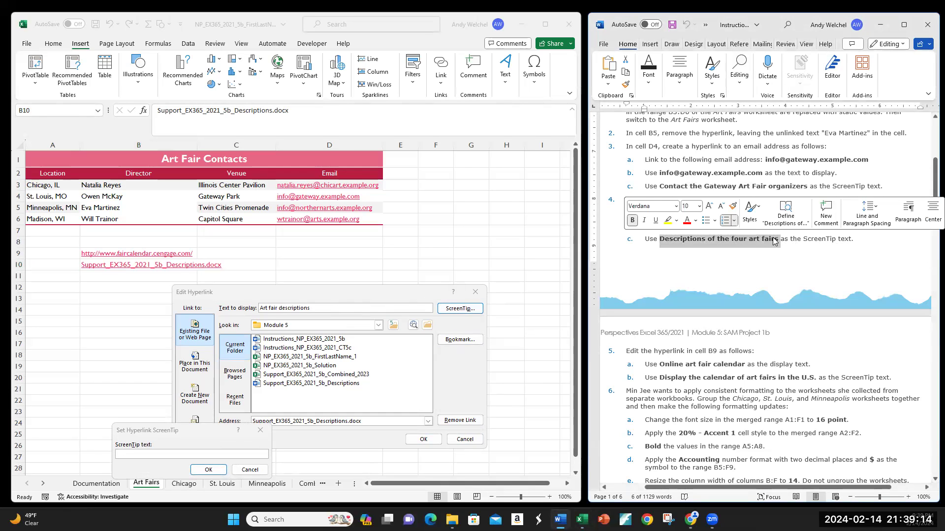
left_click(142, 456)
key("ctrl+v")
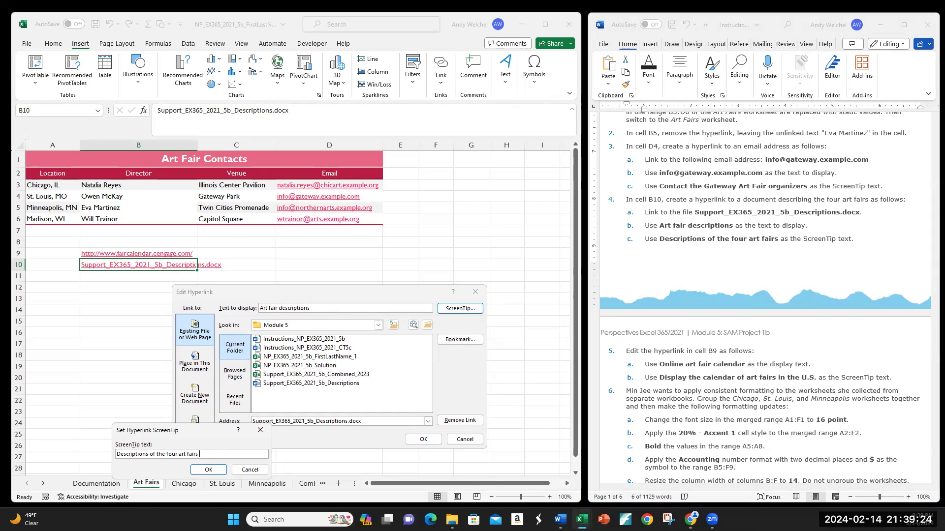
left_click(207, 470)
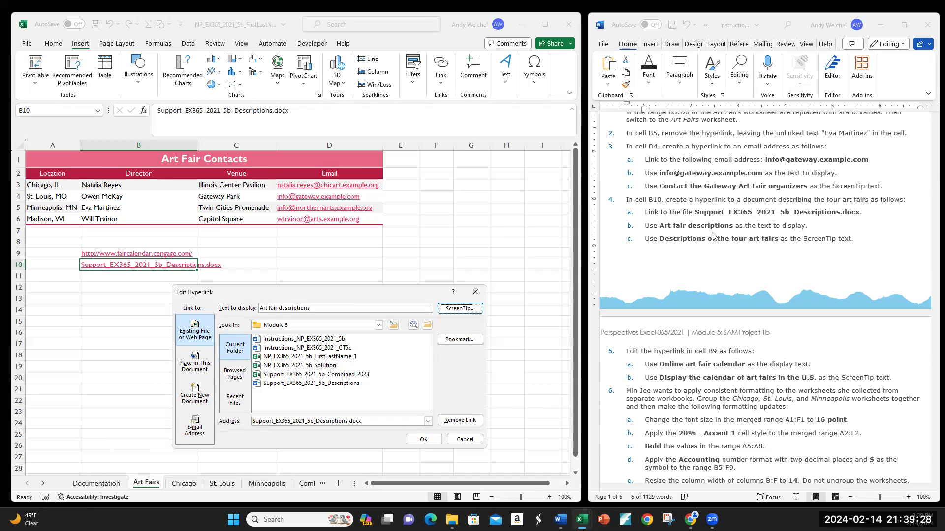
left_click(423, 439)
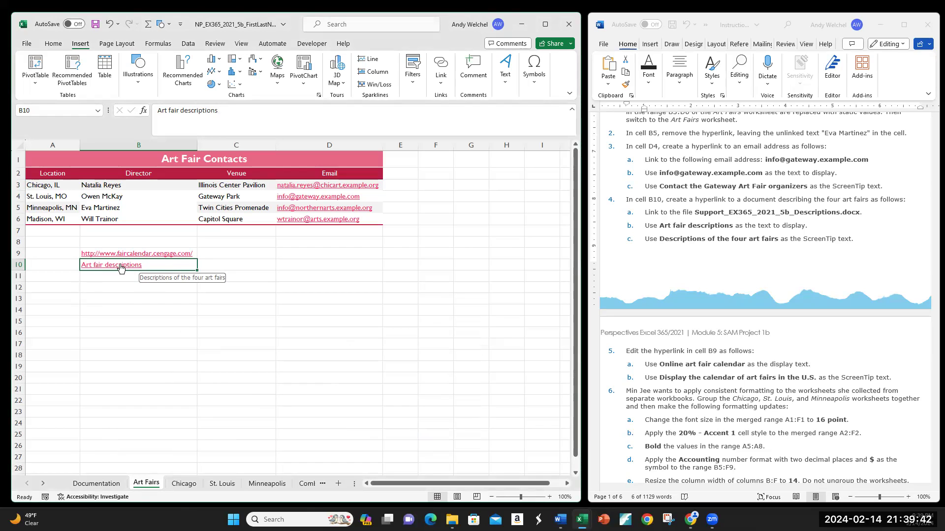
Edit the hyperlink in cell B9 so its display text reads Online art fair calendar, copied from the instructions
left_click(133, 286)
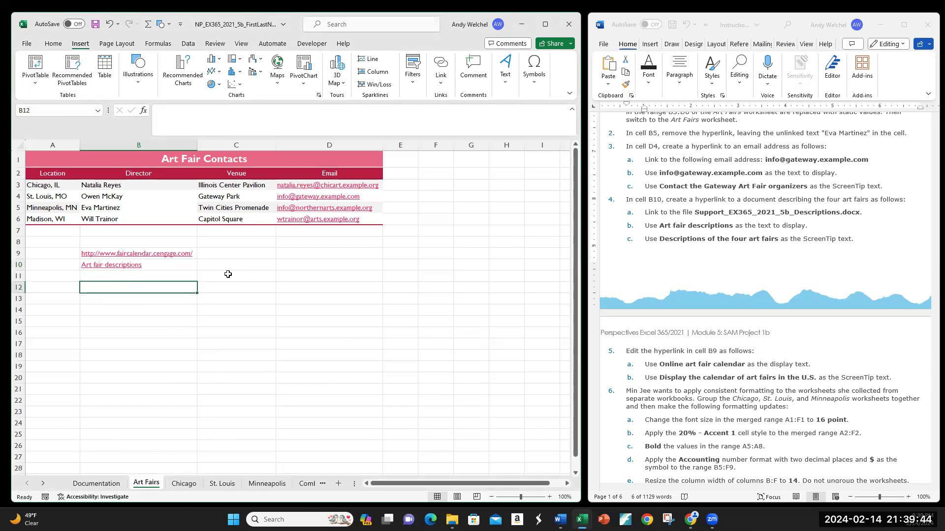
scroll(764, 258, "down", 4)
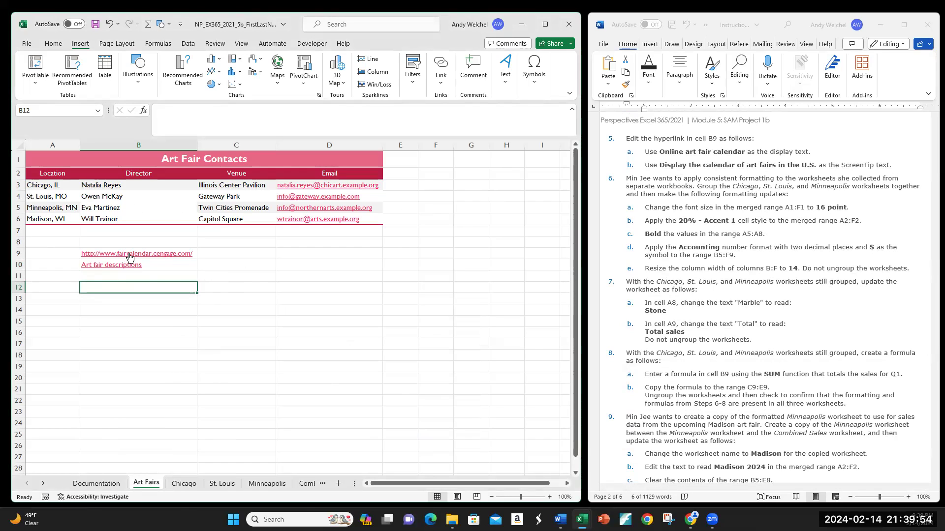
left_click(55, 253)
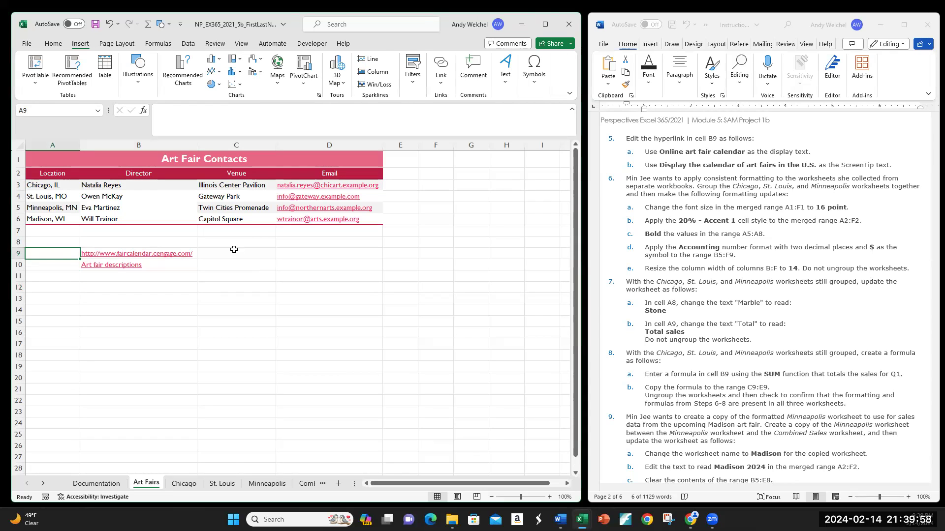
left_click(254, 255)
left_click(326, 254)
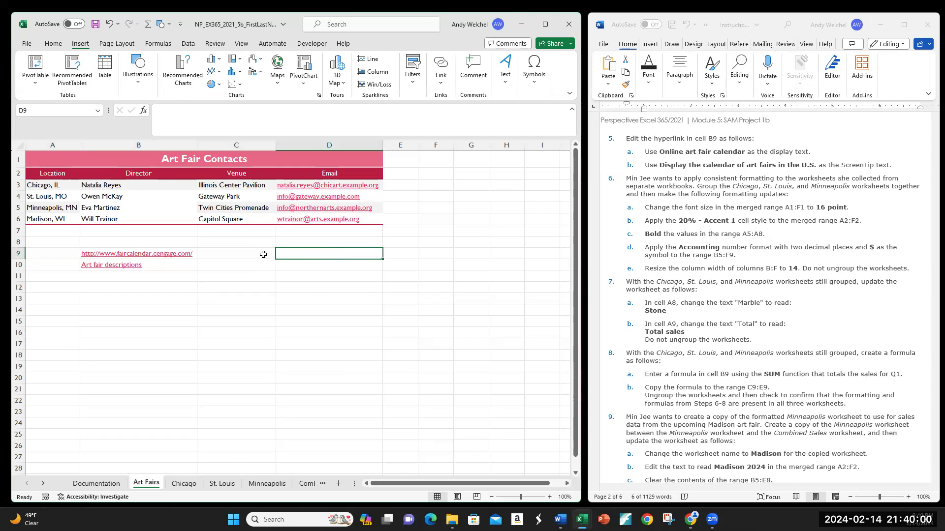
right_click(128, 255)
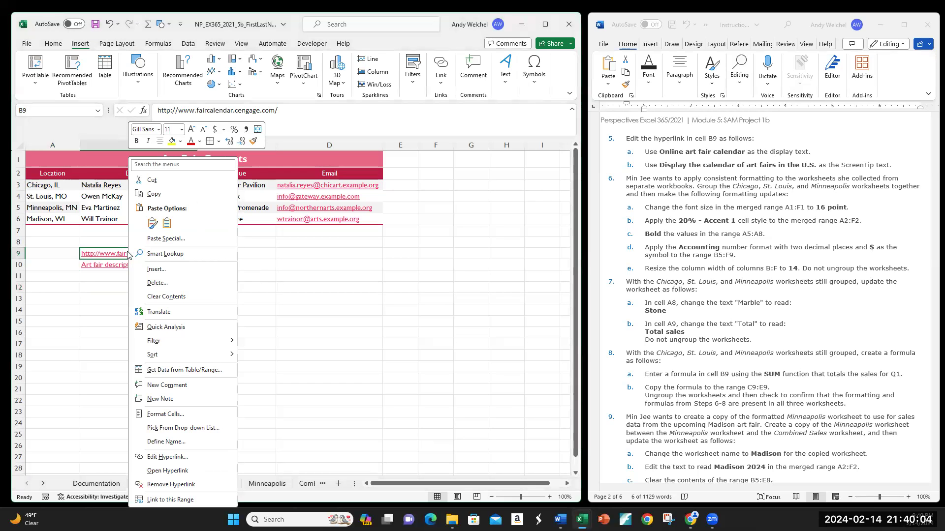
left_click(162, 456)
left_click_drag(180, 347, 314, 287)
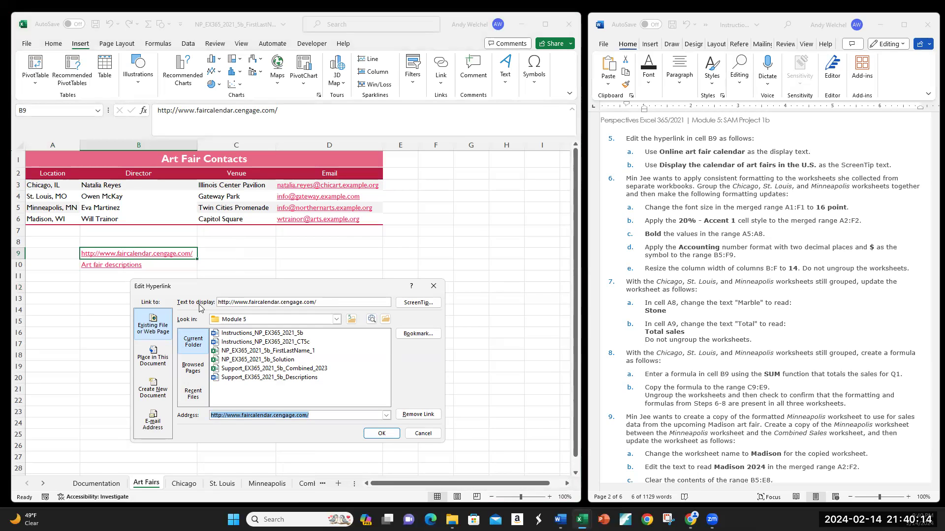
left_click_drag(660, 155, 734, 154)
key("ctrl+c")
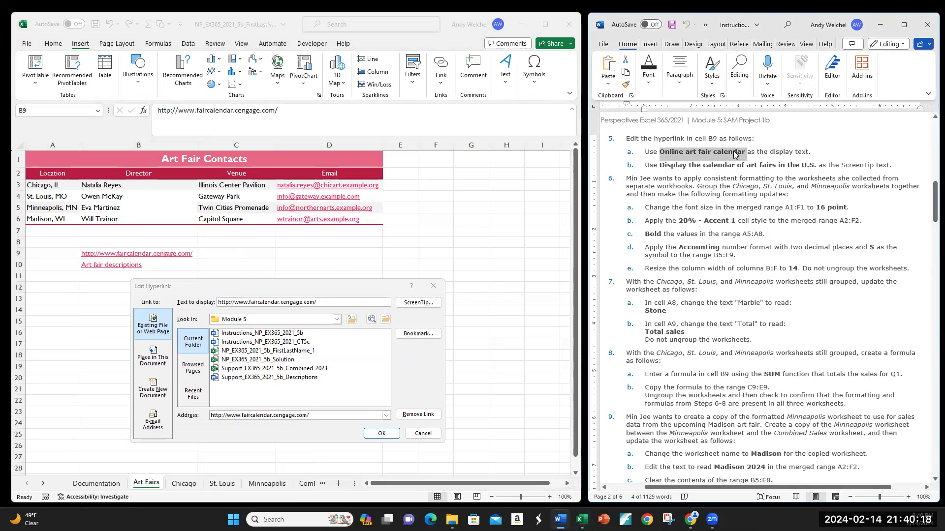
left_click(327, 302)
left_click_drag(328, 301, 187, 302)
key("ctrl+v")
key("BackSpace")
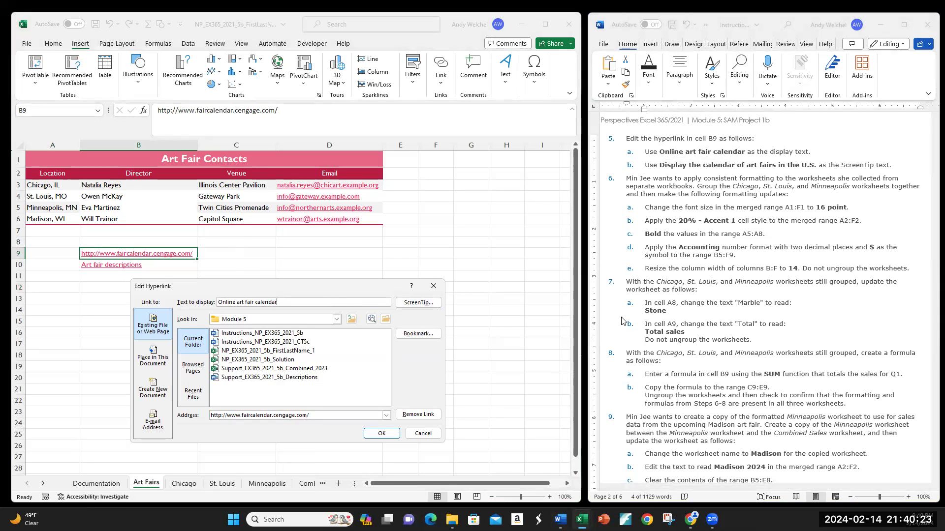
Set the B9 hyperlink's ScreenTip to Display the calendar of art fairs in the U.S. and confirm the edit
left_click(663, 168)
left_click_drag(662, 166, 816, 166)
key("ctrl+c")
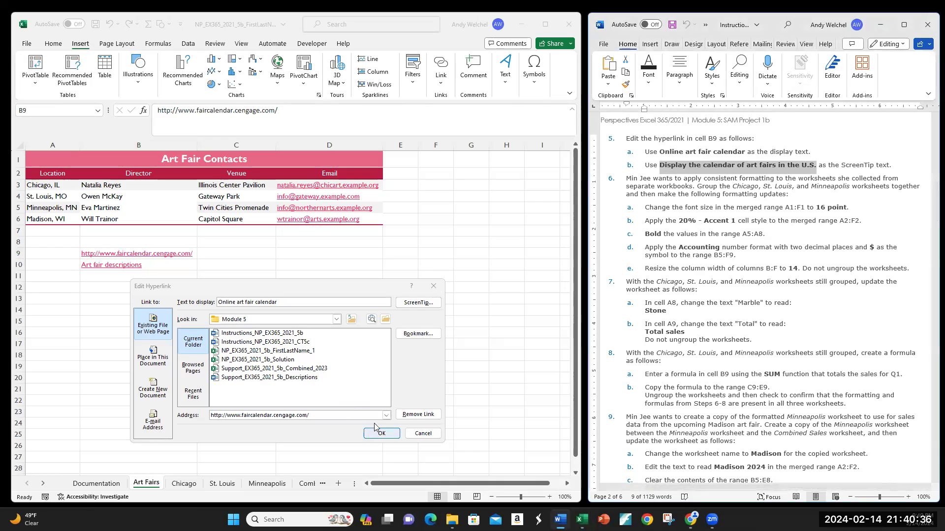
left_click(402, 303)
key("ctrl+v")
left_click(169, 471)
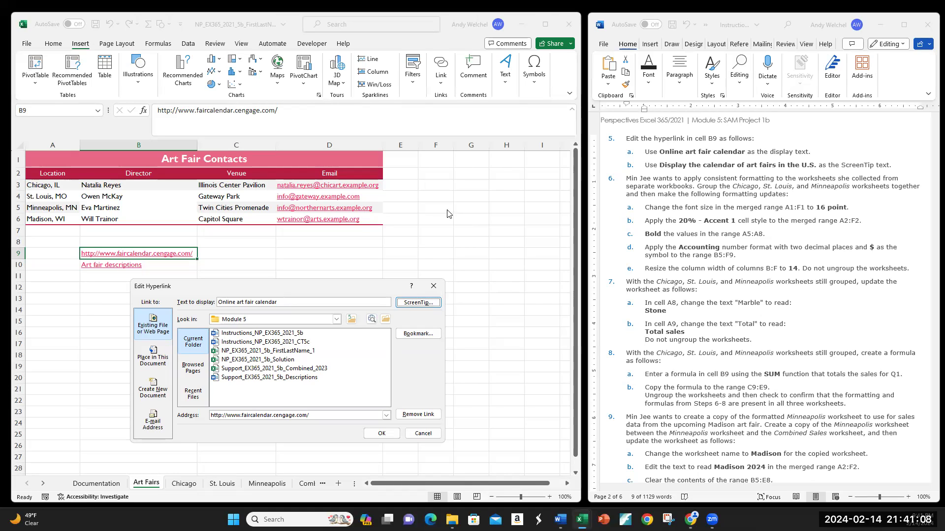
left_click(381, 433)
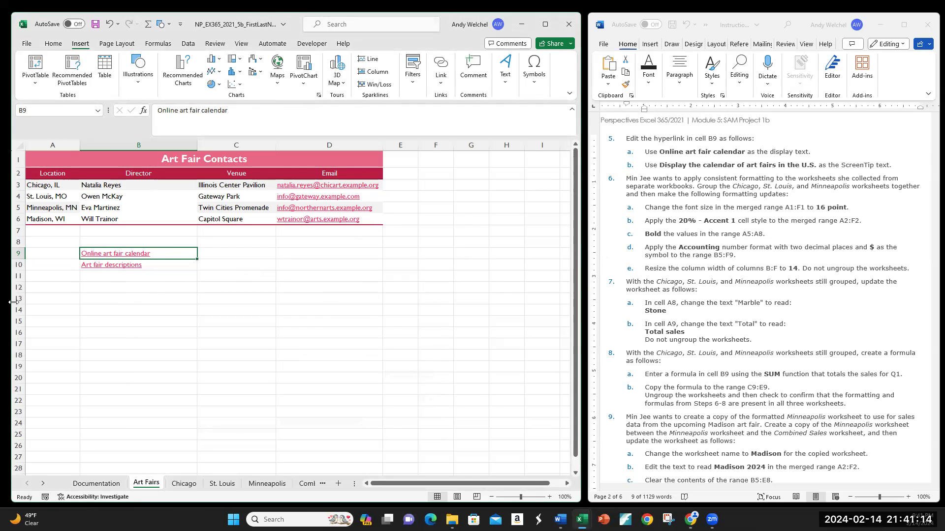
Scroll through the instructions document to review the hyperlink steps and the final Art Fairs figure
scroll(757, 309, "down", 6)
scroll(757, 309, "down", 20)
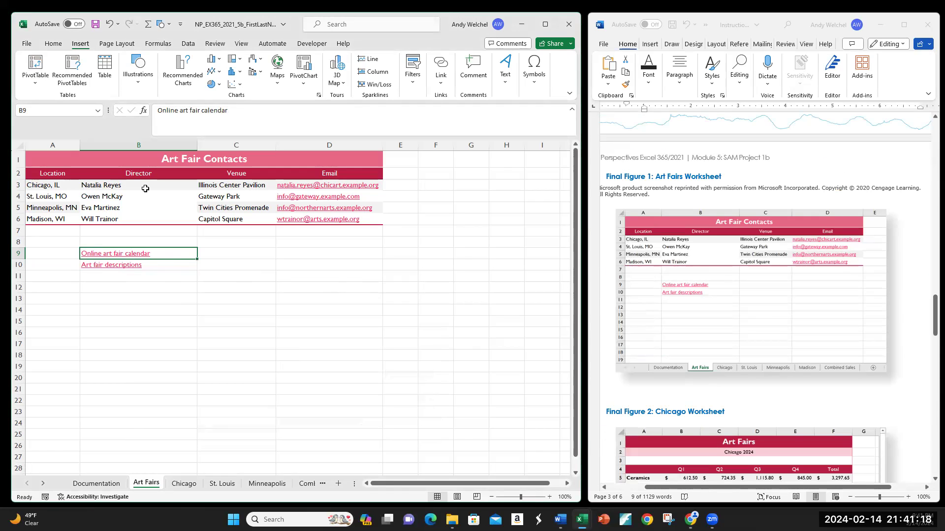
scroll(803, 281, "up", 9)
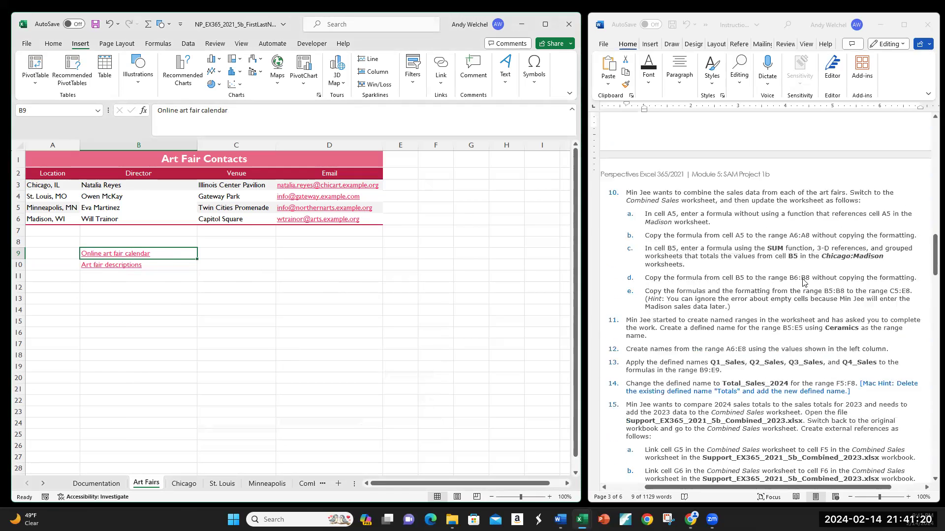
scroll(803, 283, "up", 5)
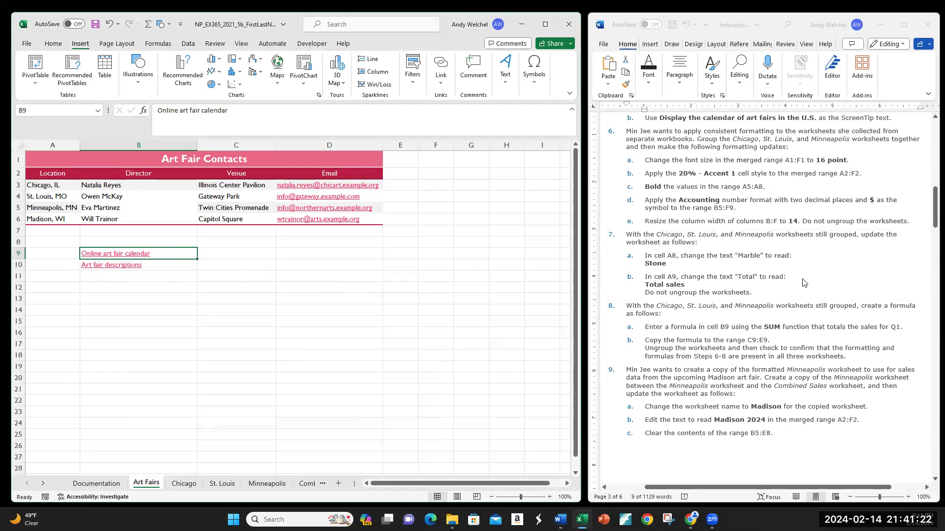
scroll(803, 283, "down", 6)
scroll(802, 281, "up", 4)
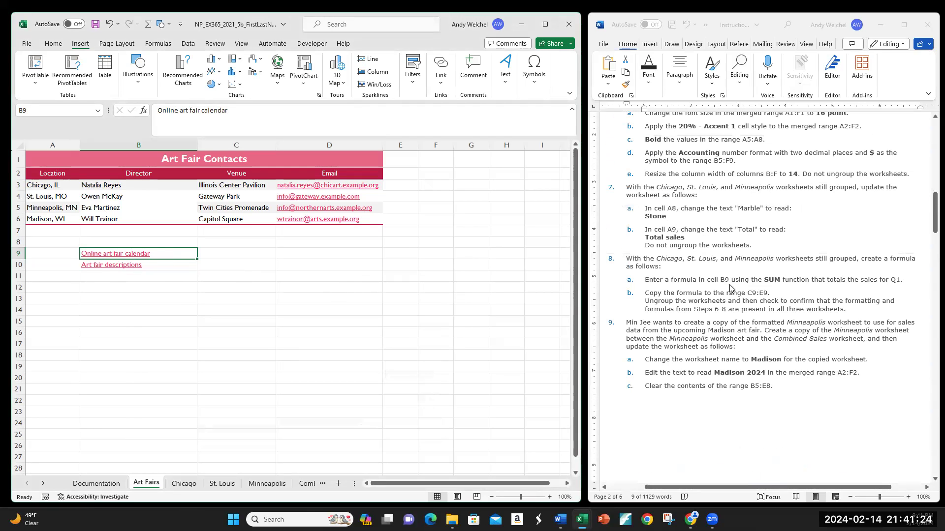
scroll(773, 287, "up", 10)
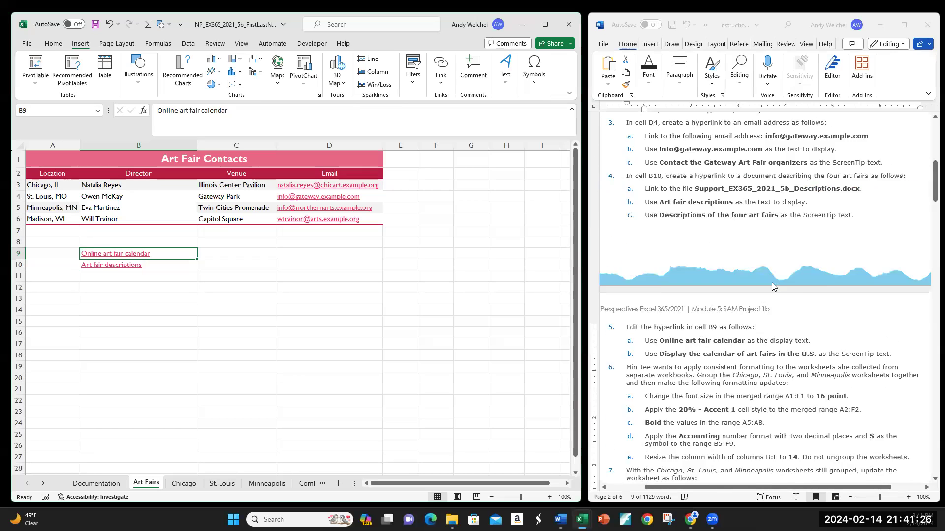
scroll(772, 286, "up", 5)
scroll(760, 341, "down", 5)
scroll(760, 340, "down", 5)
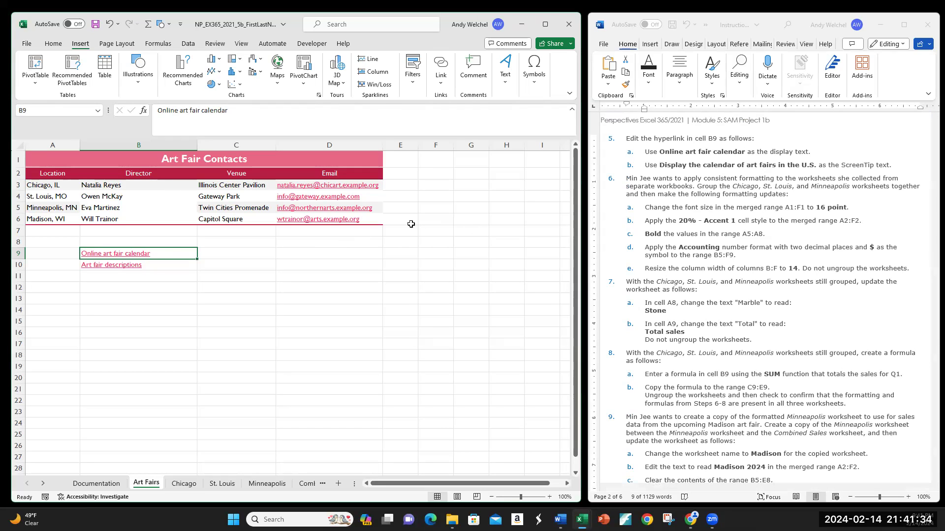
Open the B10 hyperlink's edit dialog to check its settings, then close it without changes
right_click(109, 270)
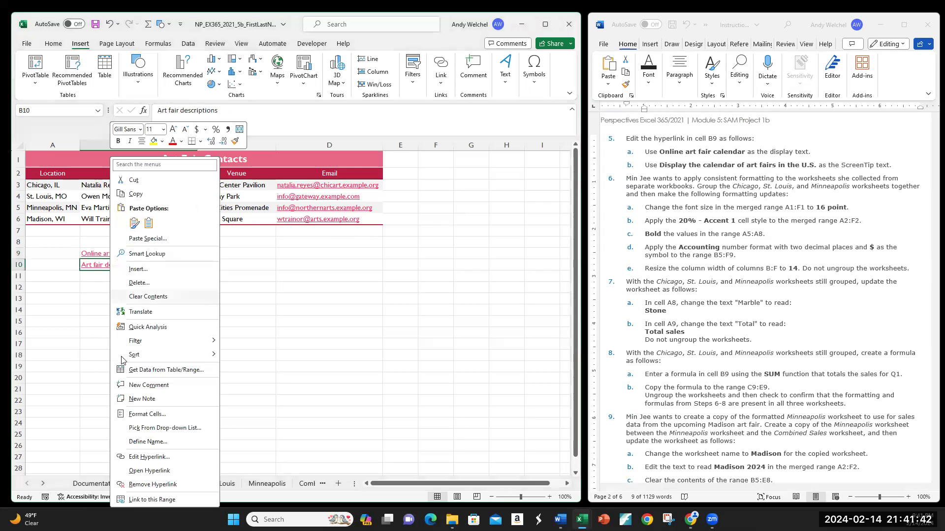
left_click(141, 454)
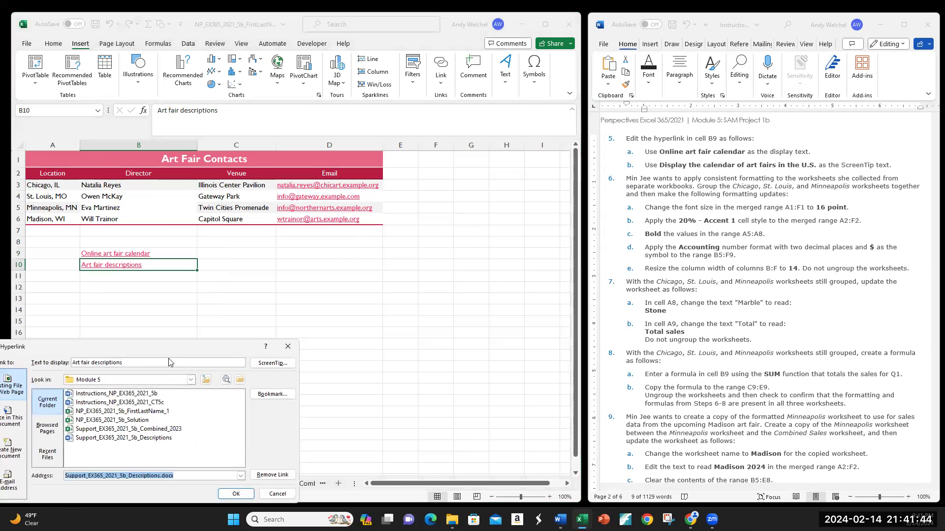
left_click_drag(182, 343, 360, 271)
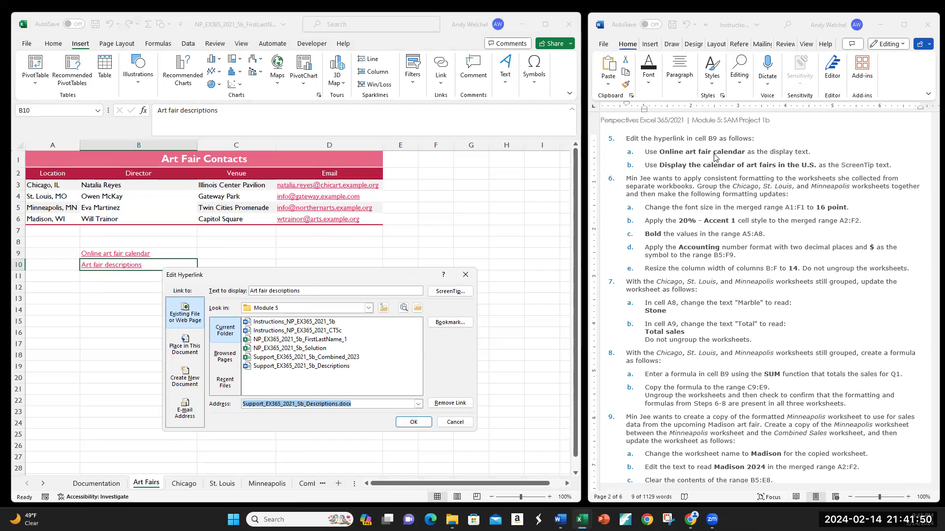
scroll(717, 202, "up", 1)
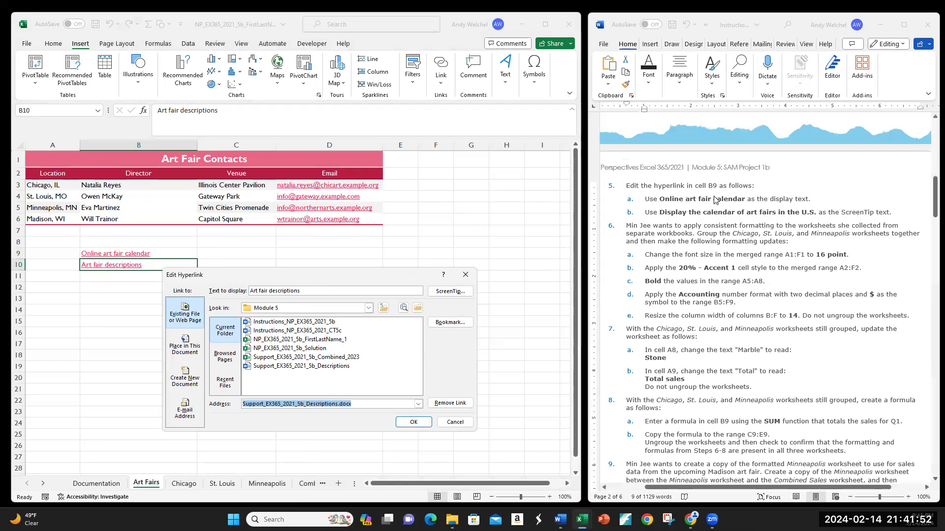
scroll(715, 229, "up", 3)
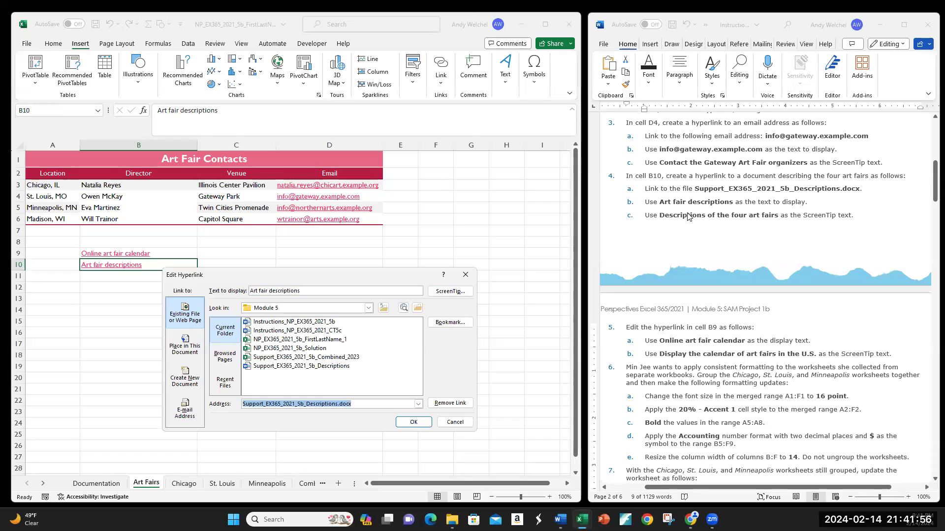
left_click(455, 423)
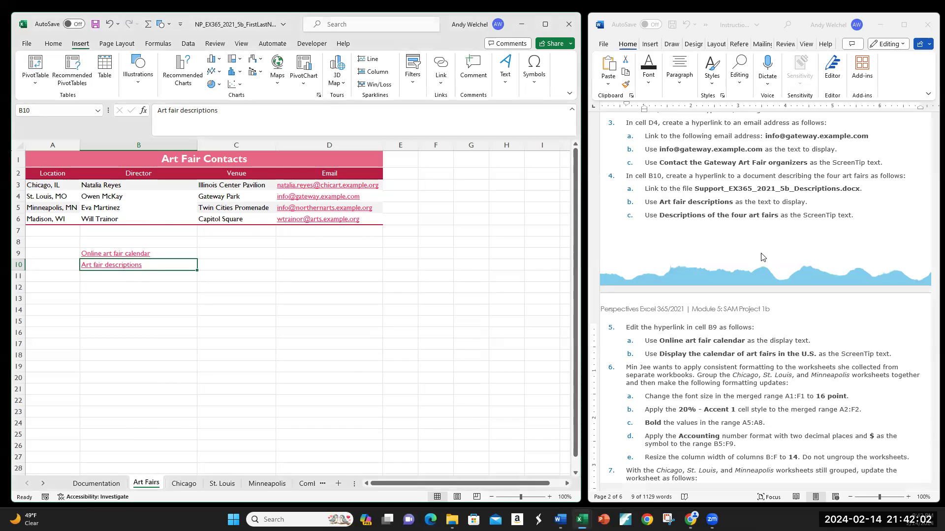
Reopen the B9 hyperlink's edit dialog and its ScreenTip to check the settings, then close without changes
scroll(761, 257, "down", 3)
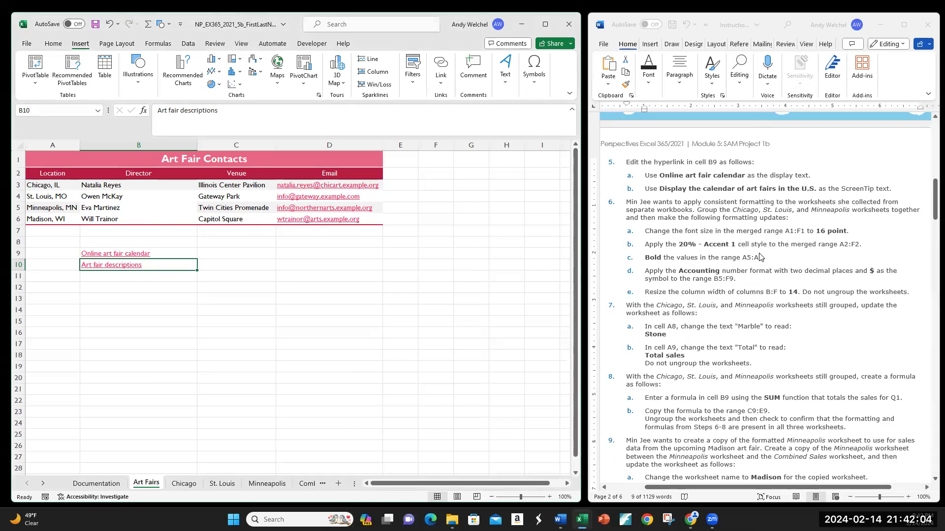
right_click(122, 254)
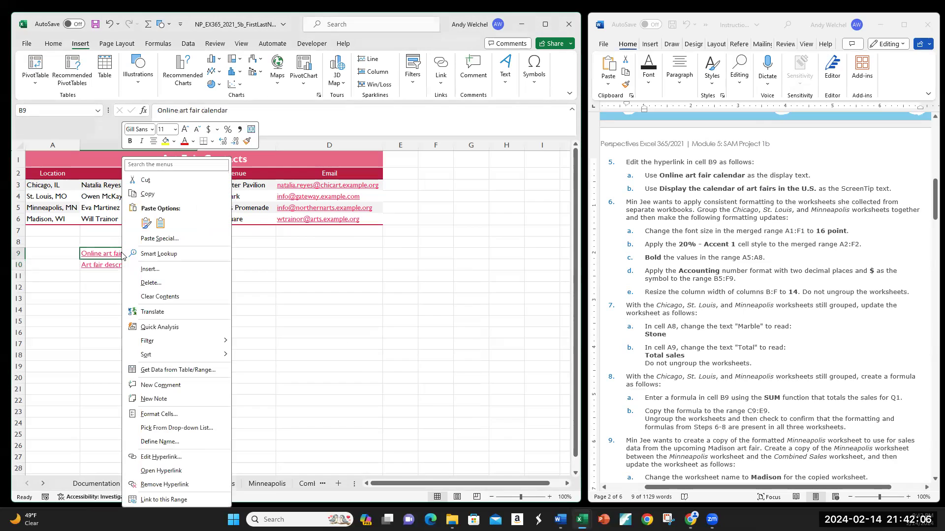
left_click(161, 457)
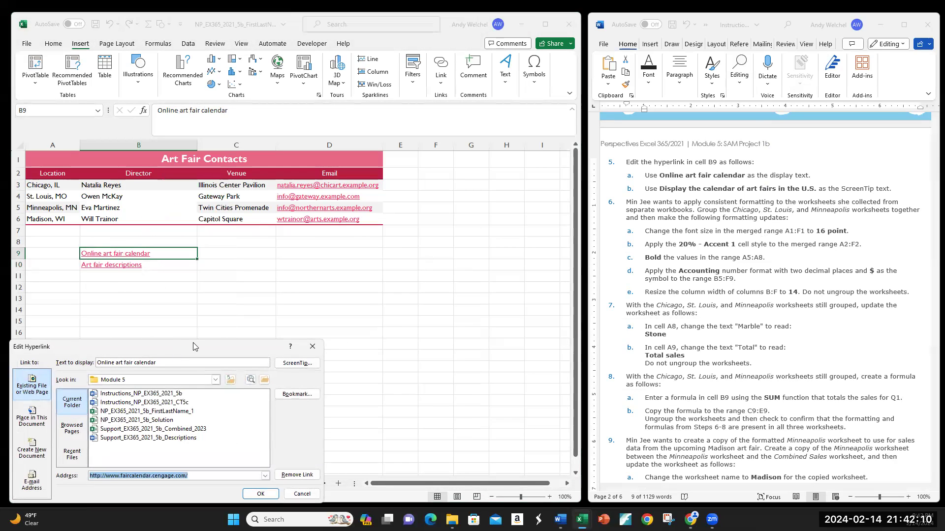
left_click_drag(193, 346, 370, 272)
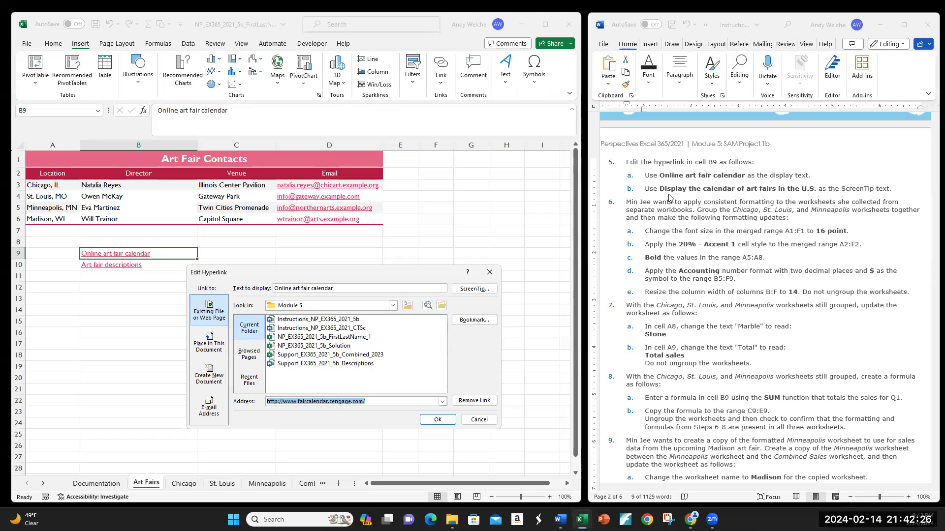
left_click(474, 289)
left_click(224, 468)
left_click(478, 421)
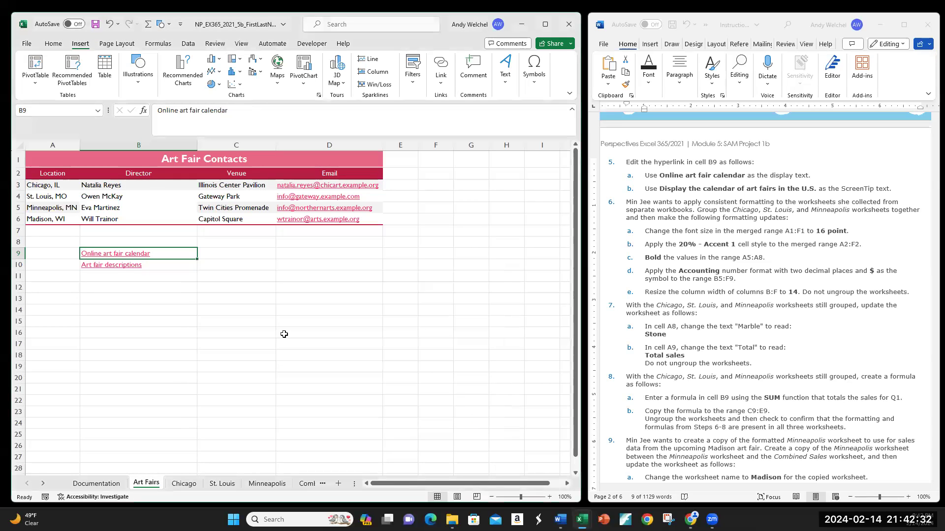
Review the next instructions and look through the Chicago, St. Louis, Minneapolis and Combined Sales worksheets
scroll(779, 275, "down", 2)
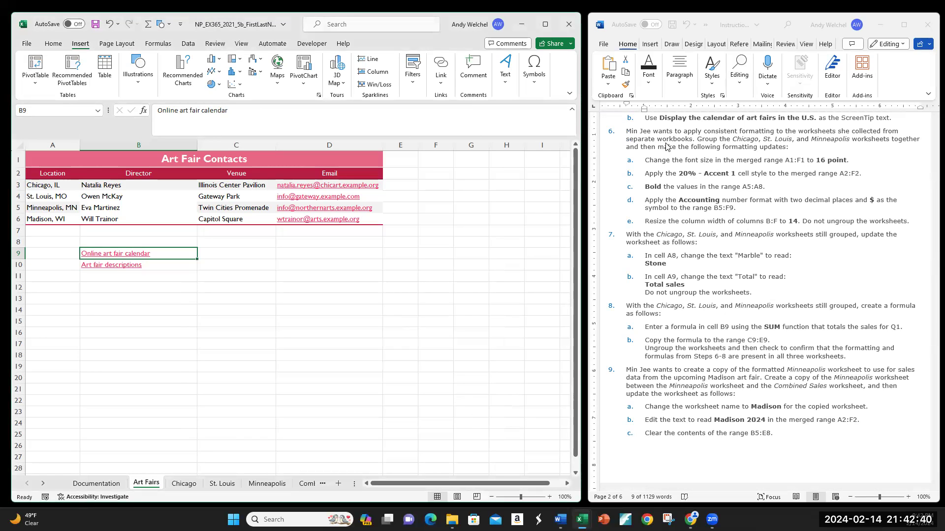
left_click(184, 485)
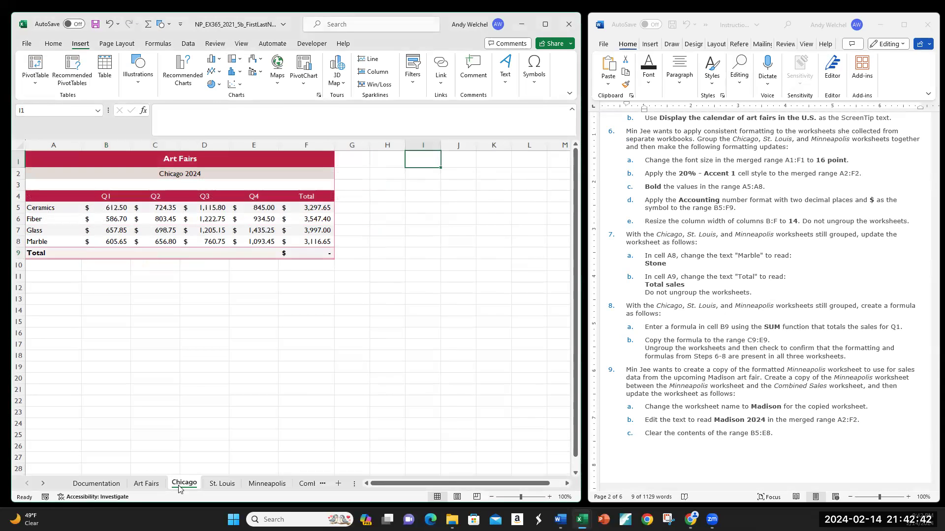
left_click(219, 484)
left_click(266, 485)
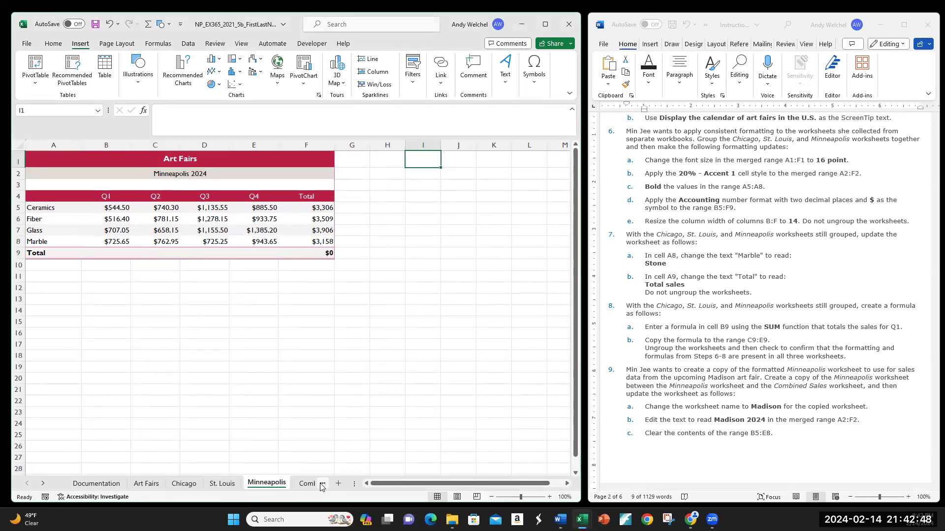
left_click_drag(501, 484, 473, 484)
left_click_drag(353, 487, 470, 482)
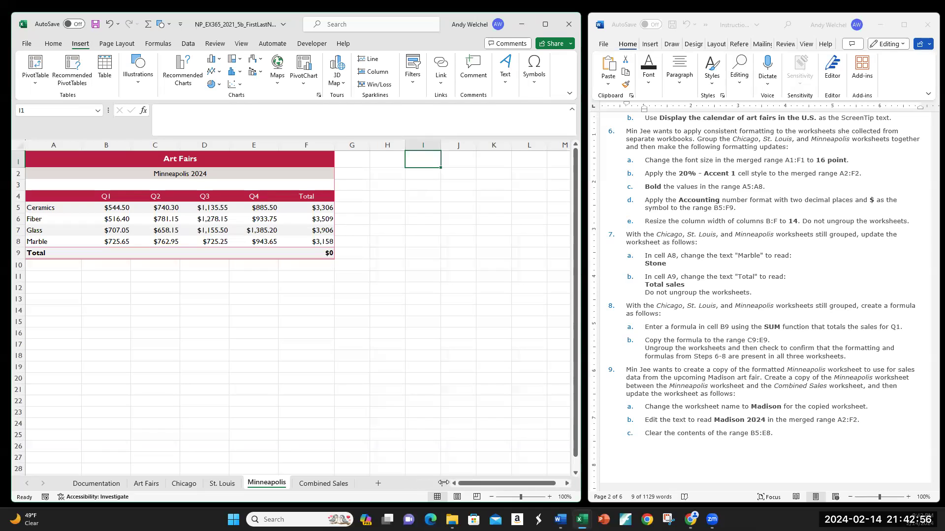
left_click(150, 487)
left_click(185, 485)
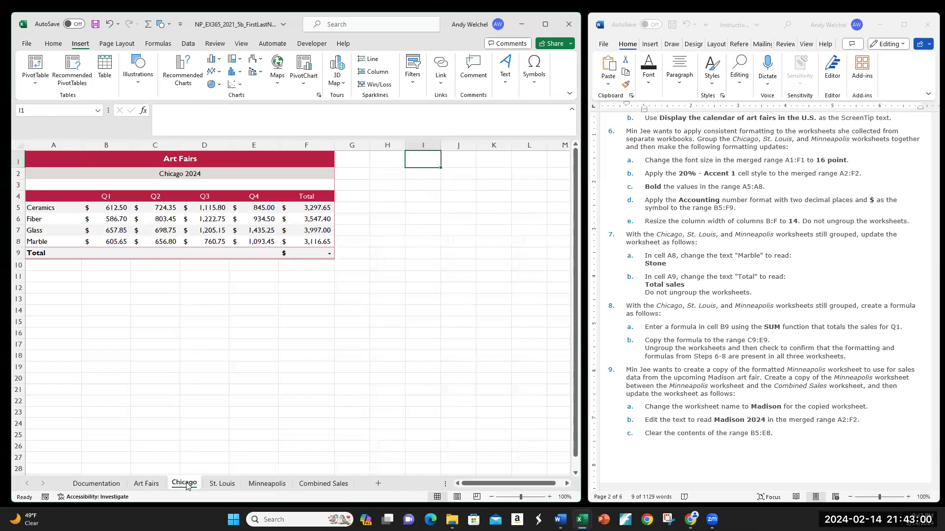
left_click(147, 485)
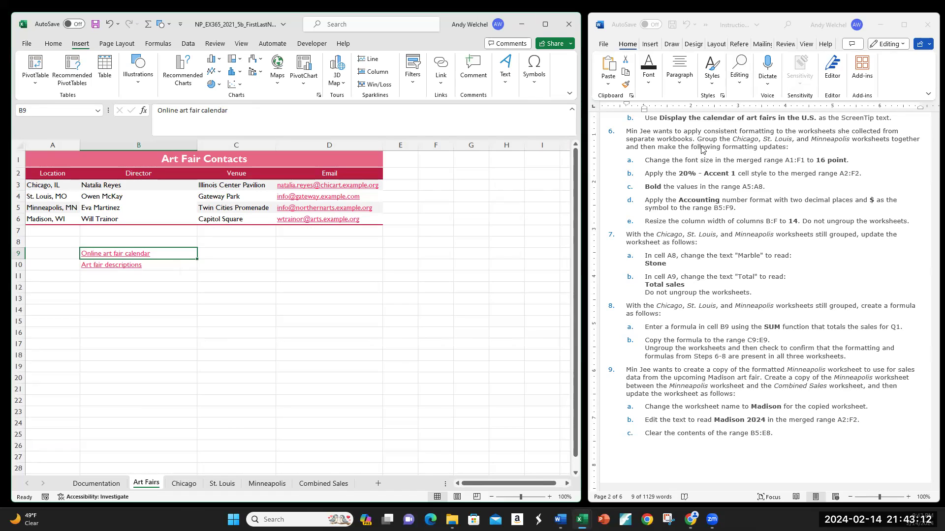
Group the Chicago, St. Louis, and Minneapolis worksheets together
left_click(184, 484)
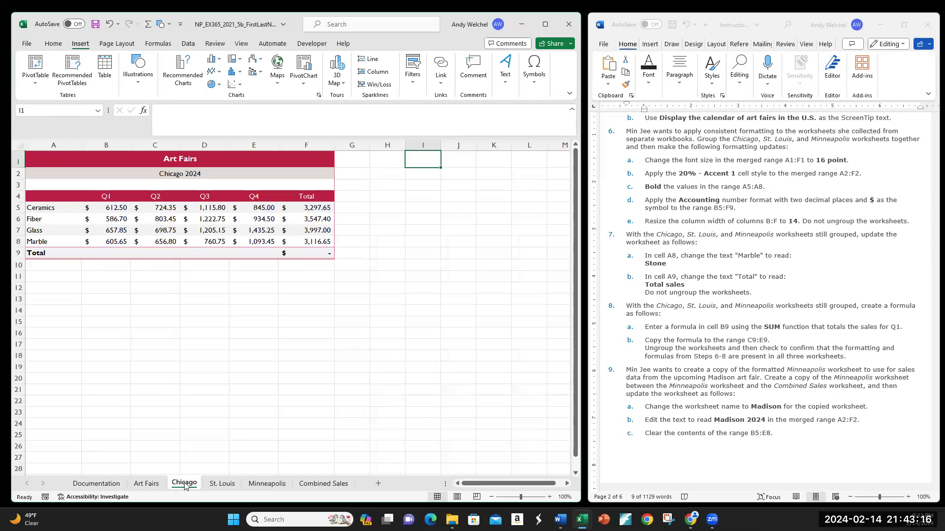
left_click(217, 485, "ctrl")
left_click(265, 485, "ctrl")
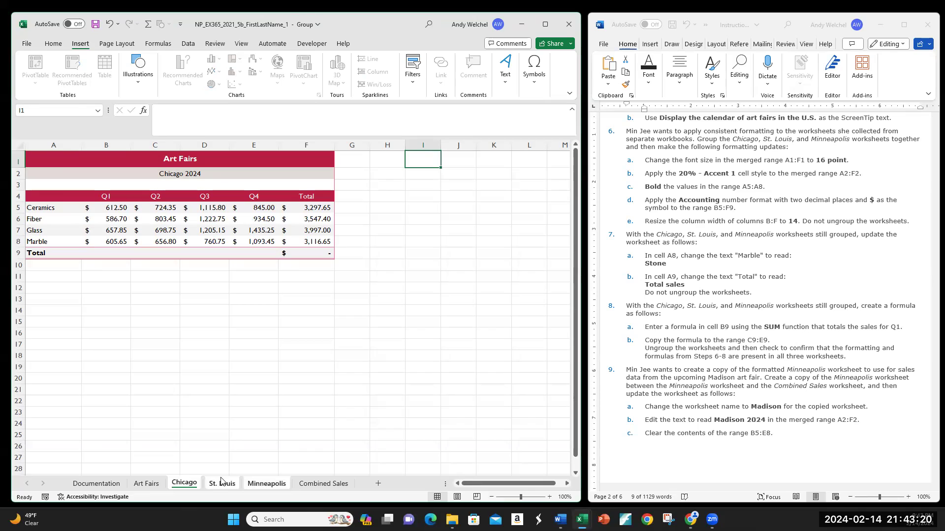
left_click(146, 484)
left_click(184, 483)
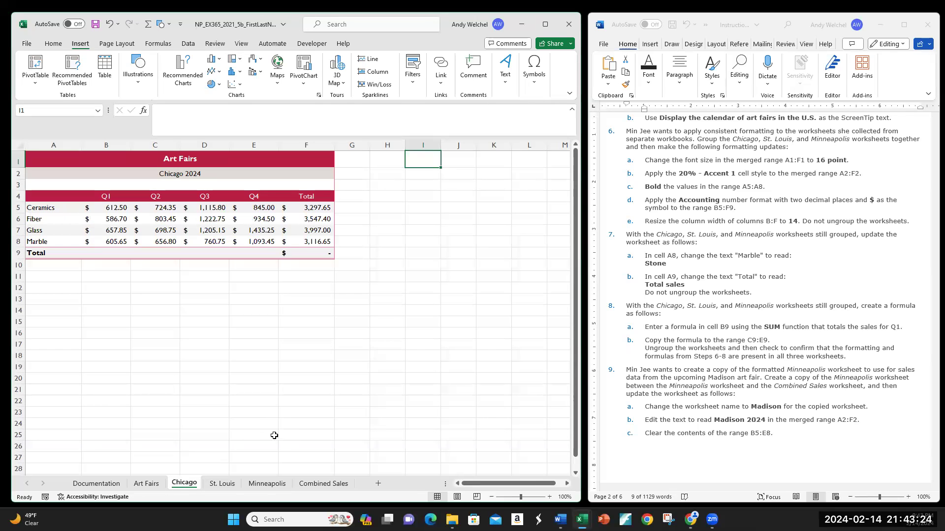
left_click(262, 485, "shift")
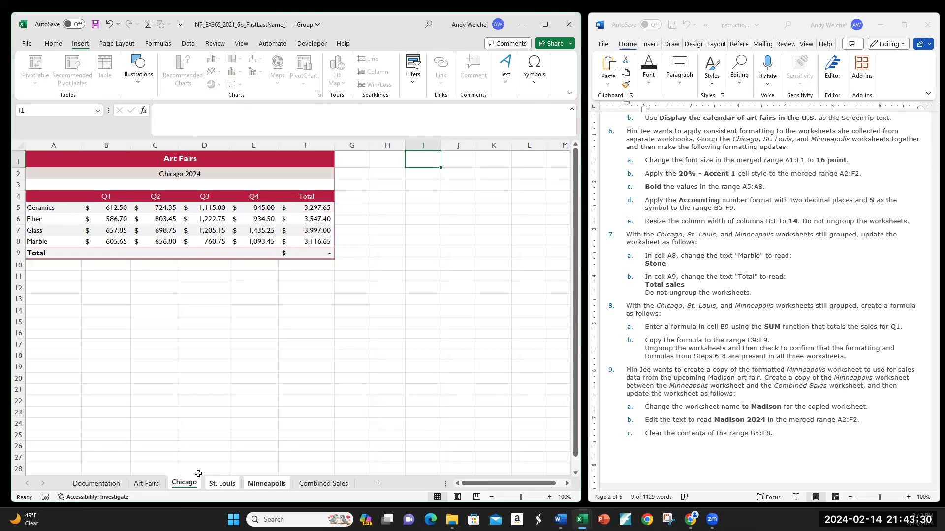
left_click(140, 484)
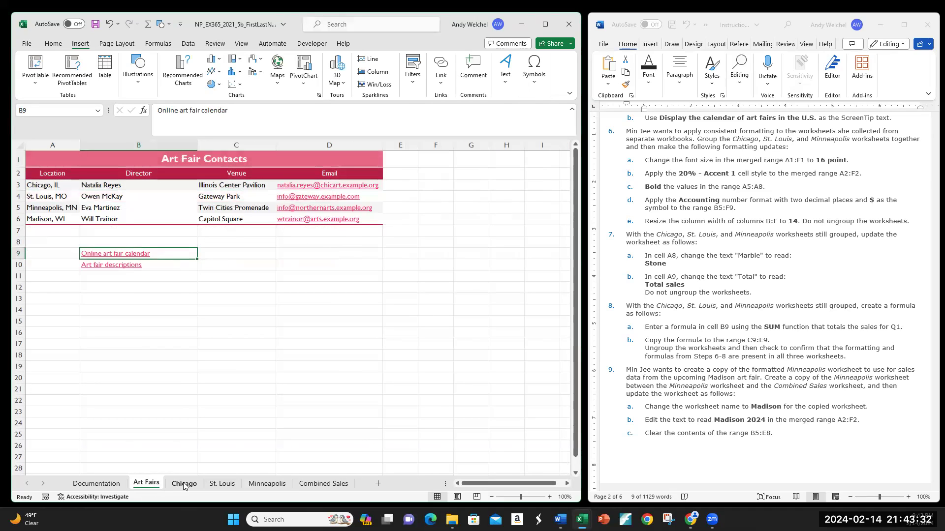
left_click(183, 485)
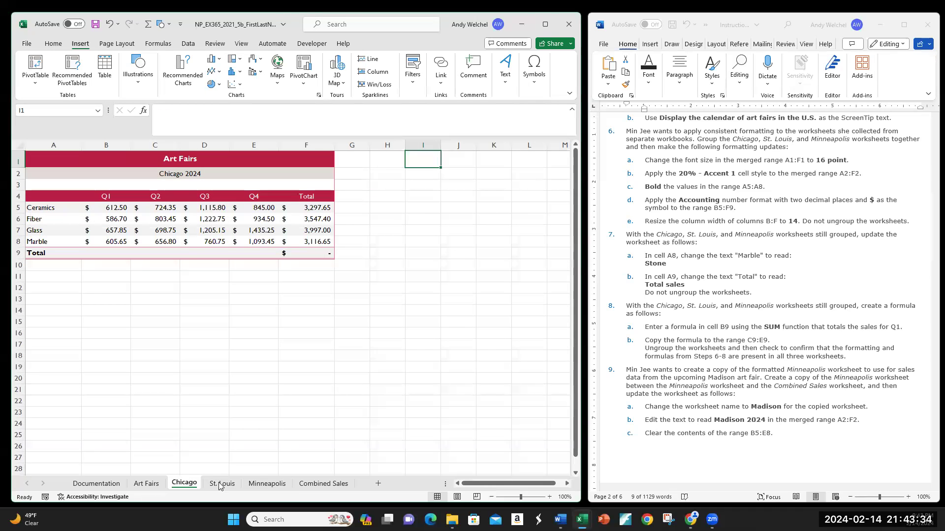
left_click(270, 487, "shift")
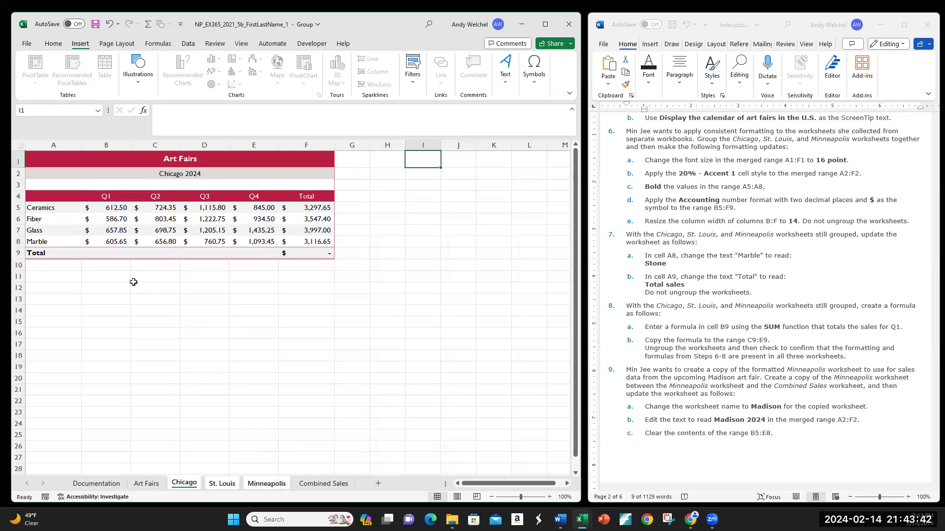
Try entering 100000 in cell B8 of the grouped sheets, compare the sheets, and undo the entry
left_click(98, 278)
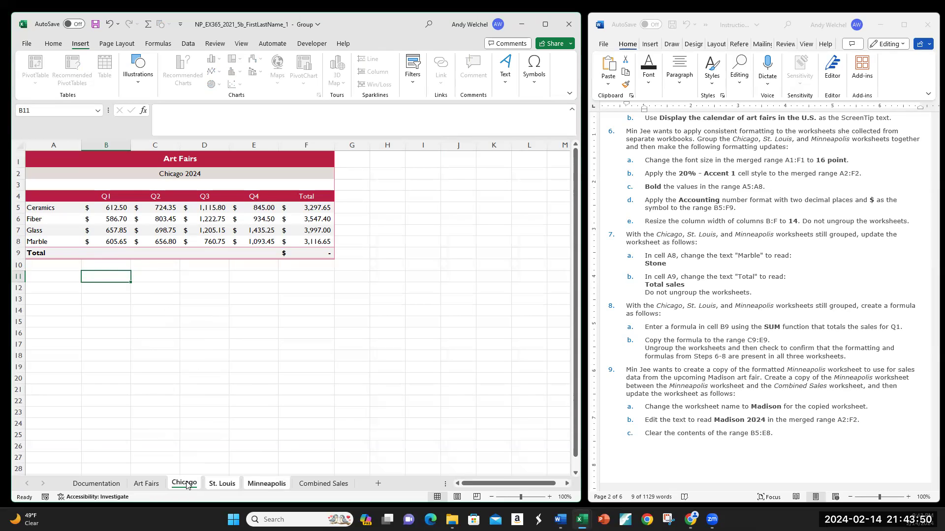
left_click(222, 484)
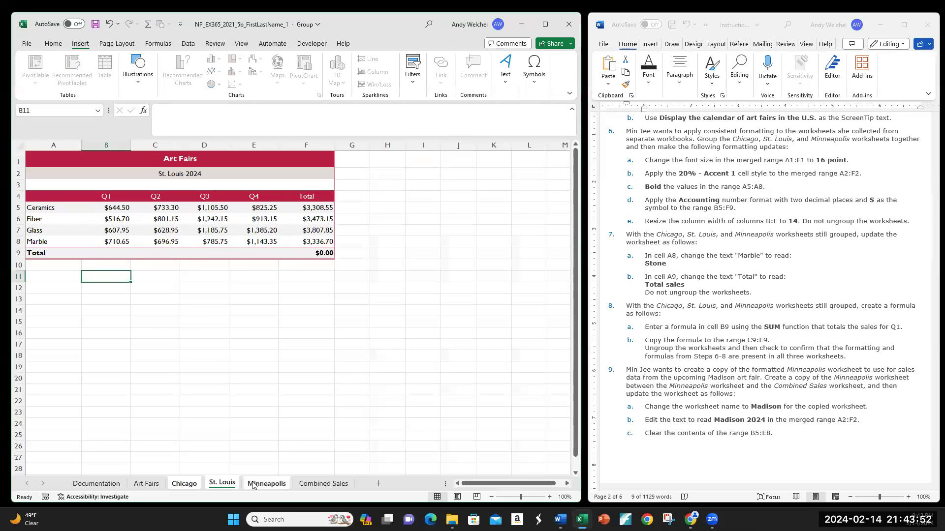
left_click(112, 239)
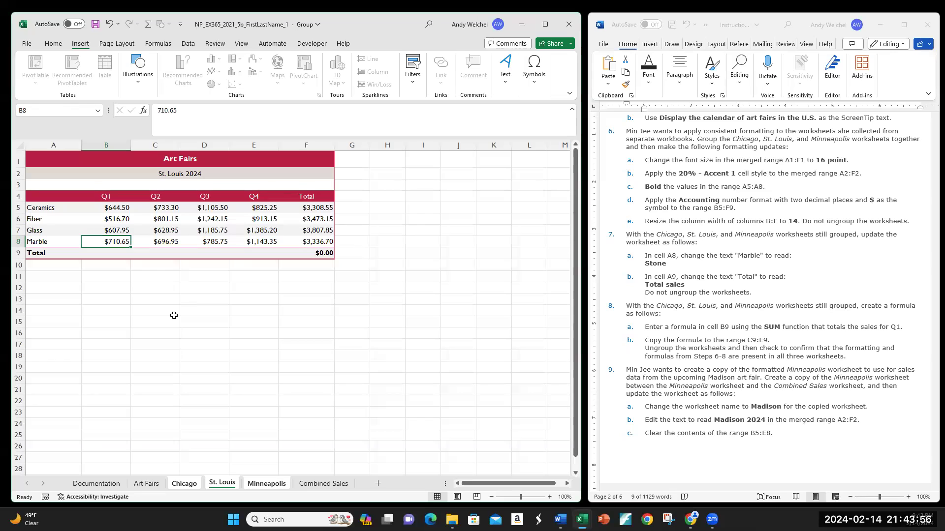
type("1000000")
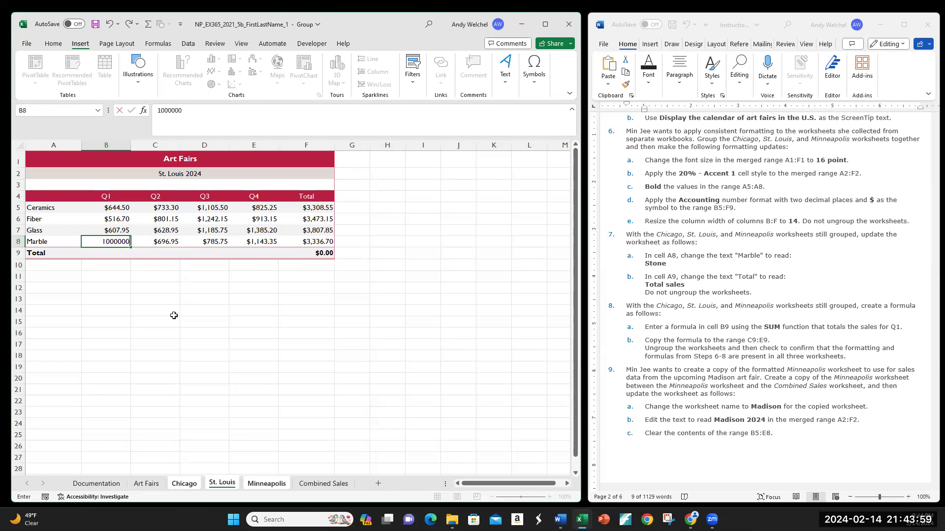
key("Return")
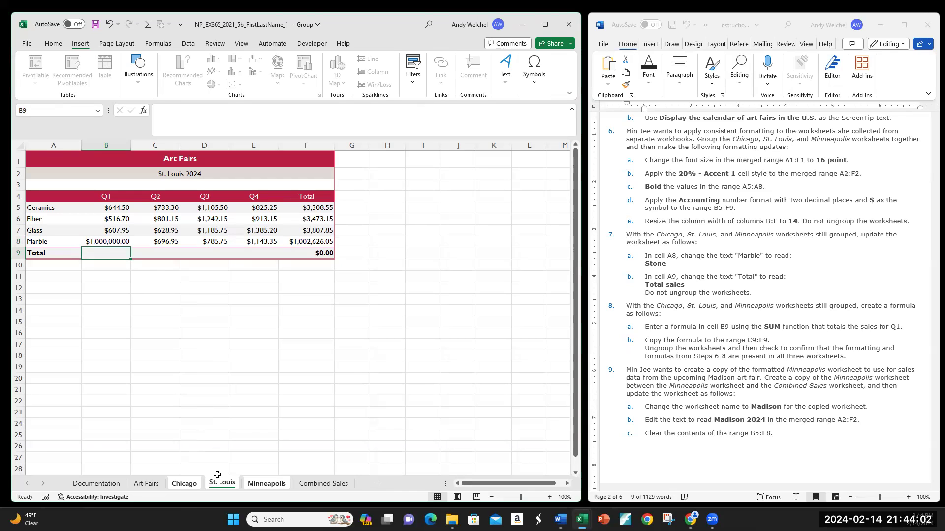
left_click(192, 484)
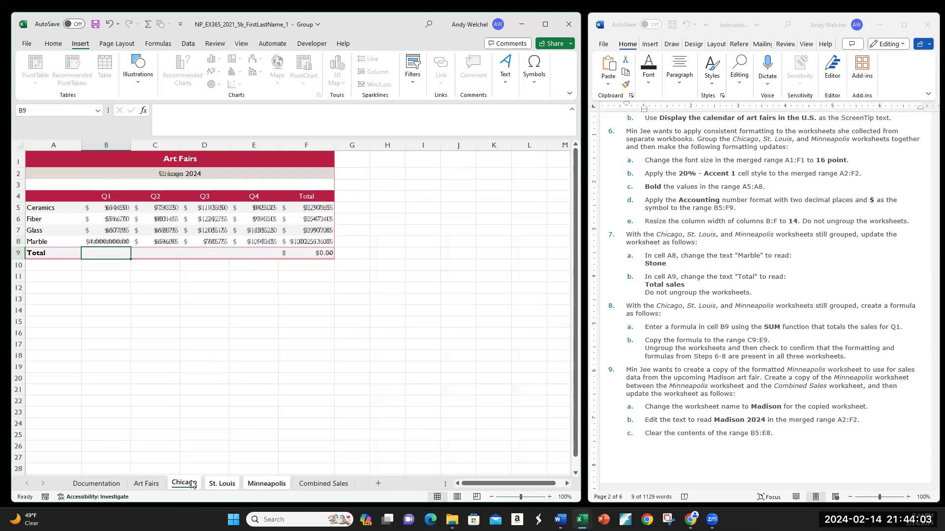
left_click(279, 484)
left_click(223, 484)
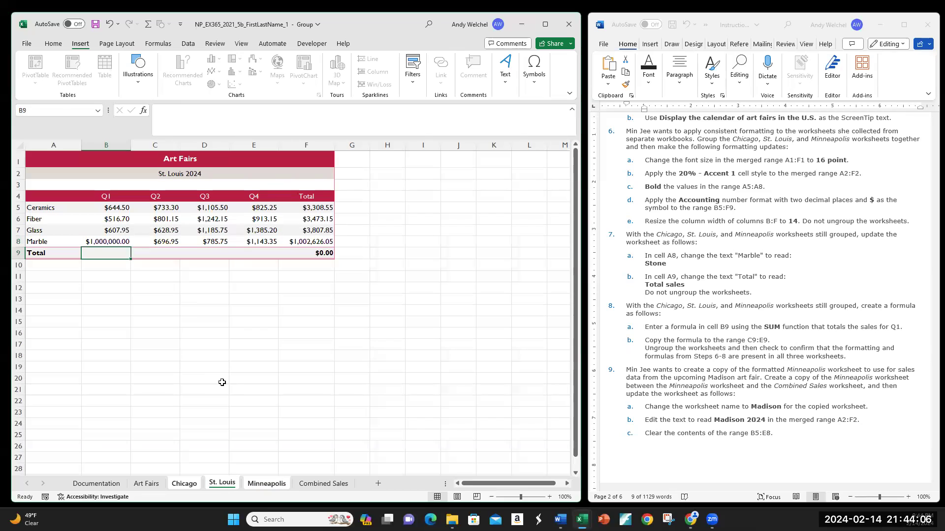
key("ctrl+z")
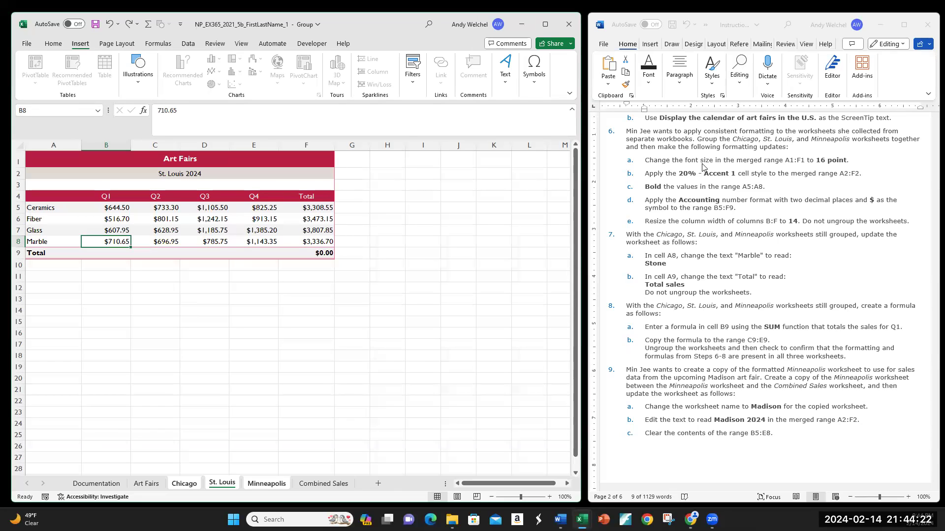
Set the font size of the merged range A1:F1 to 16 point on the grouped sheets
left_click(33, 160)
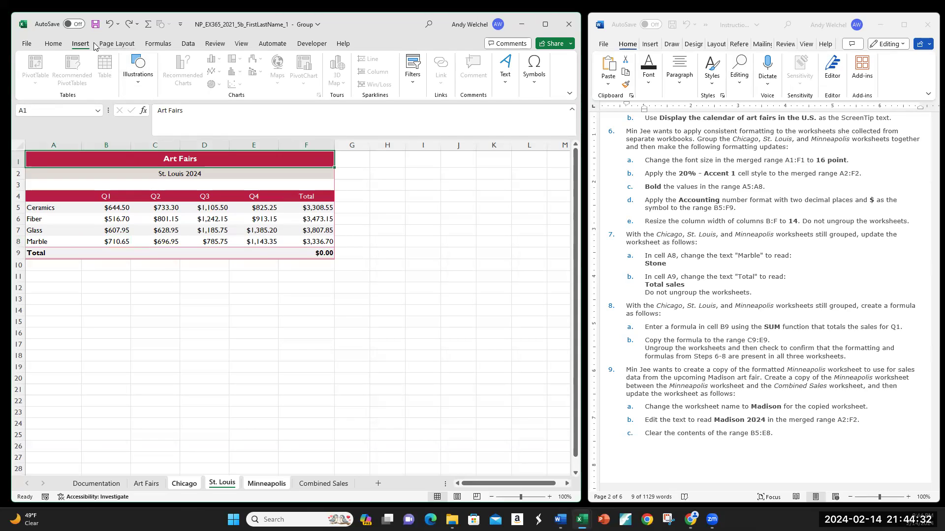
left_click(54, 44)
left_click(138, 59)
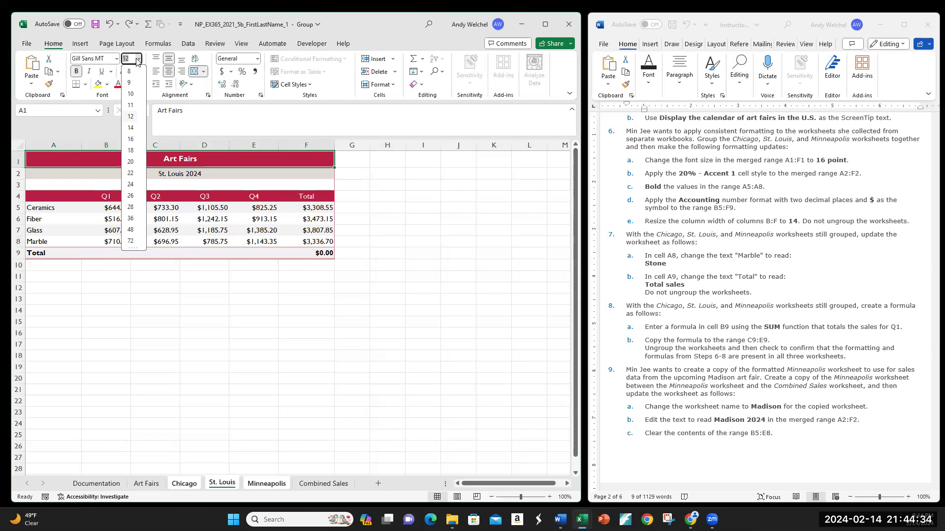
left_click(131, 139)
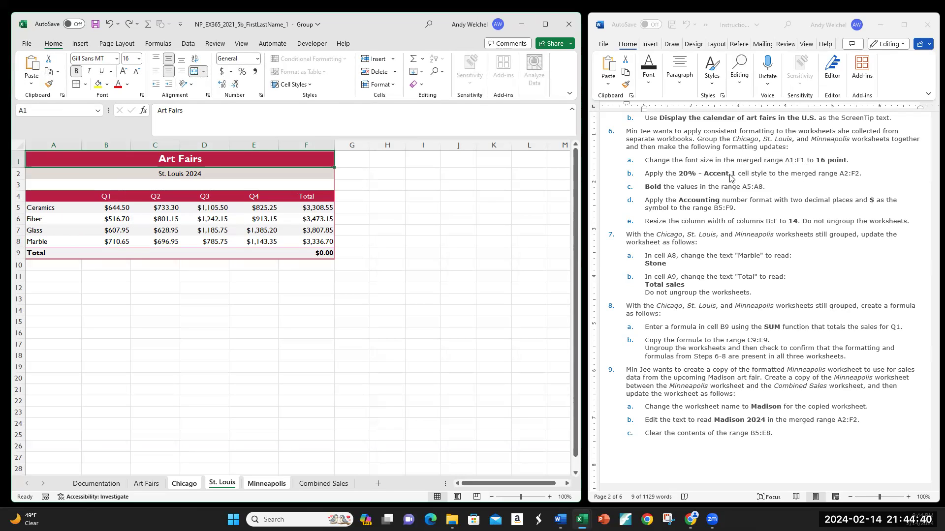
Apply the 20% - Accent1 cell style to the merged range A2:F2 on the grouped sheets
left_click(715, 34)
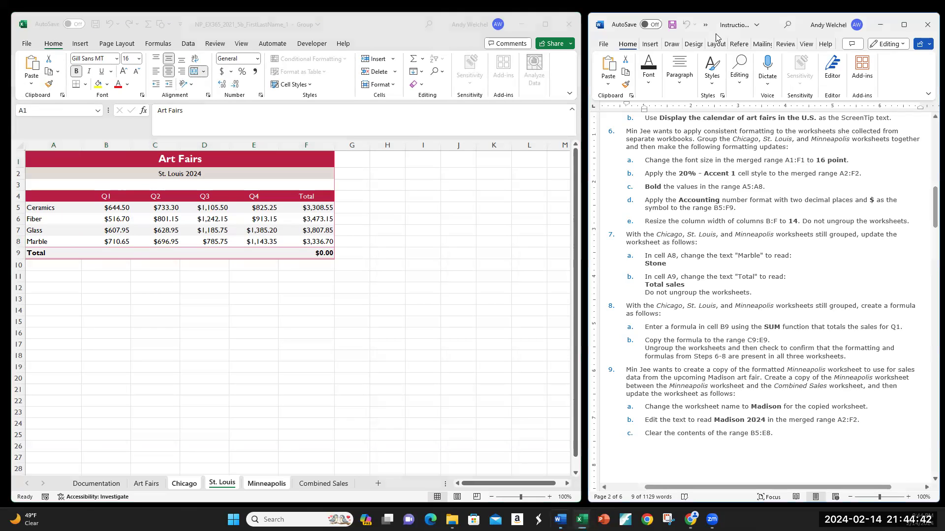
left_click_drag(715, 34, 932, 169)
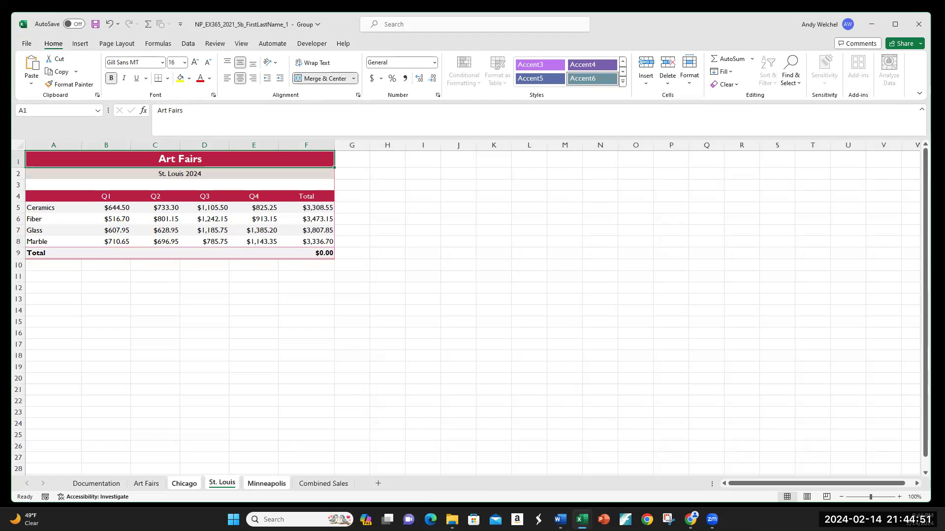
left_click(50, 174)
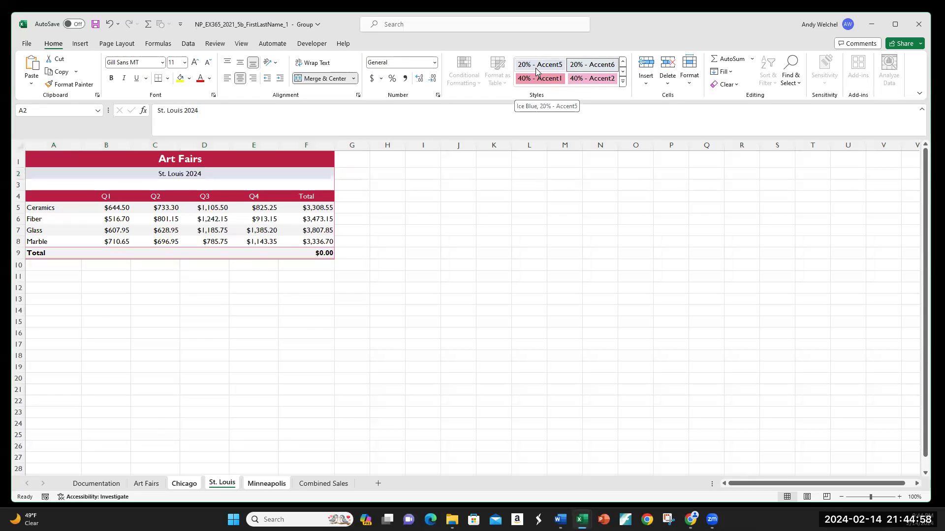
left_click(623, 81)
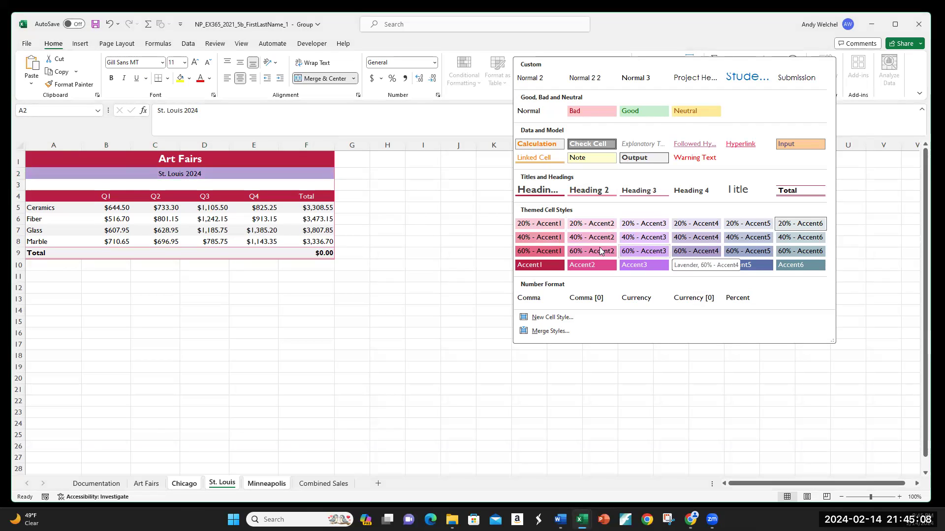
left_click(540, 223)
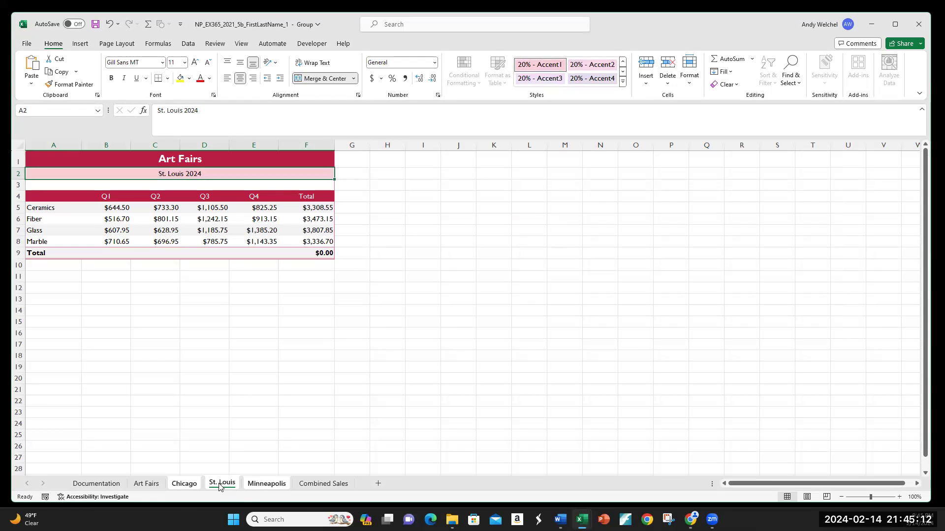
left_click(262, 485)
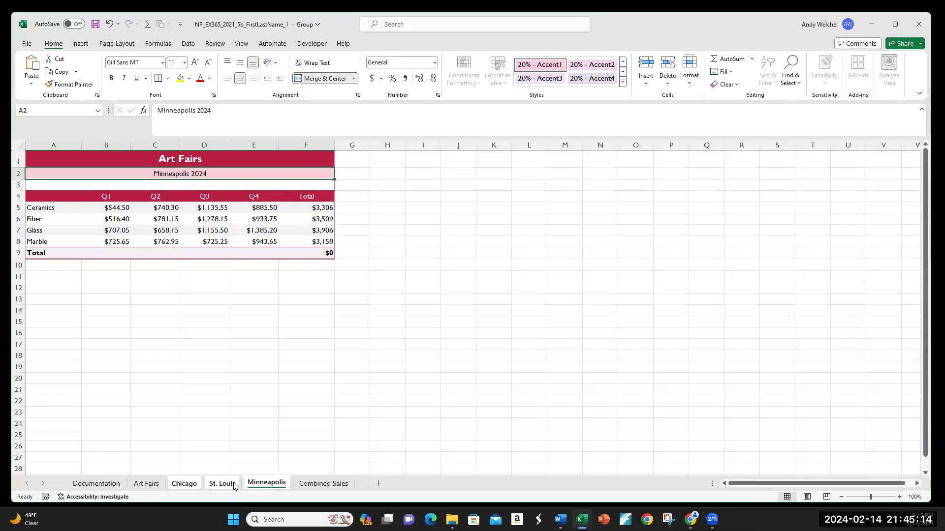
Compare the Chicago, St. Louis, and Minneapolis worksheets by switching between their tabs
left_click(178, 486)
left_click(213, 486)
left_click(262, 486)
left_click(194, 487)
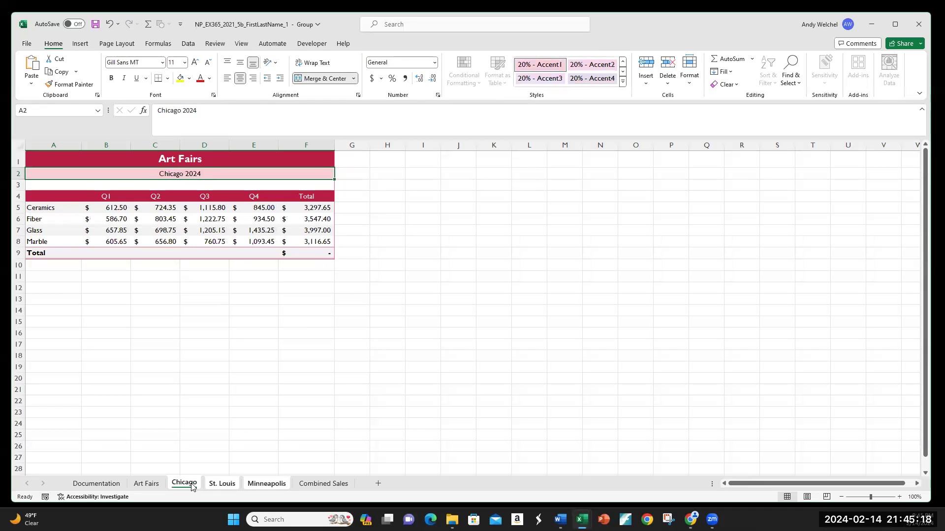
left_click(236, 487)
left_click(263, 485)
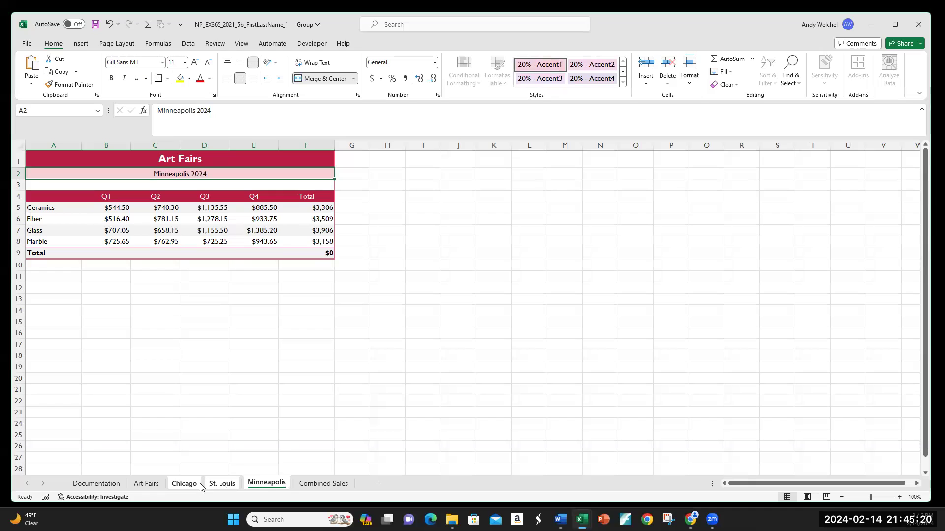
left_click(195, 488)
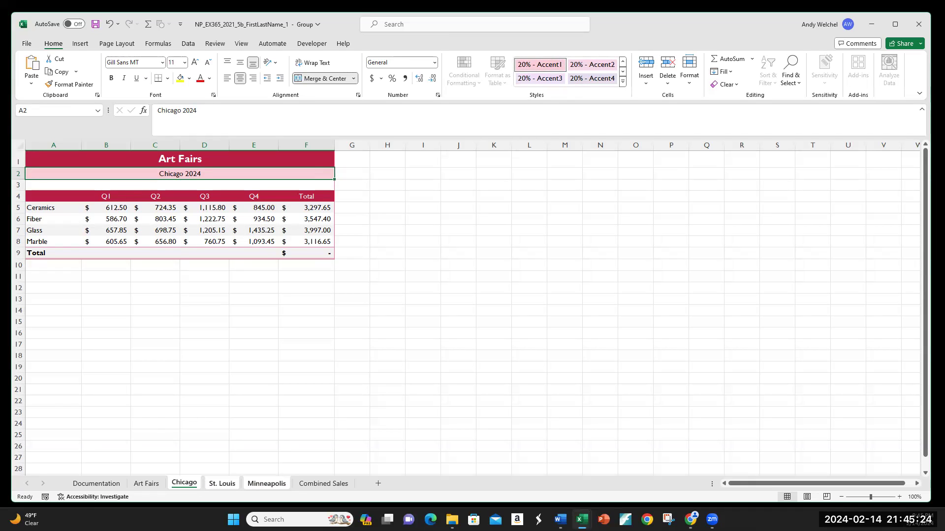
Bold the row labels in A5:A8 on the grouped sheets
left_click_drag(45, 207, 47, 241)
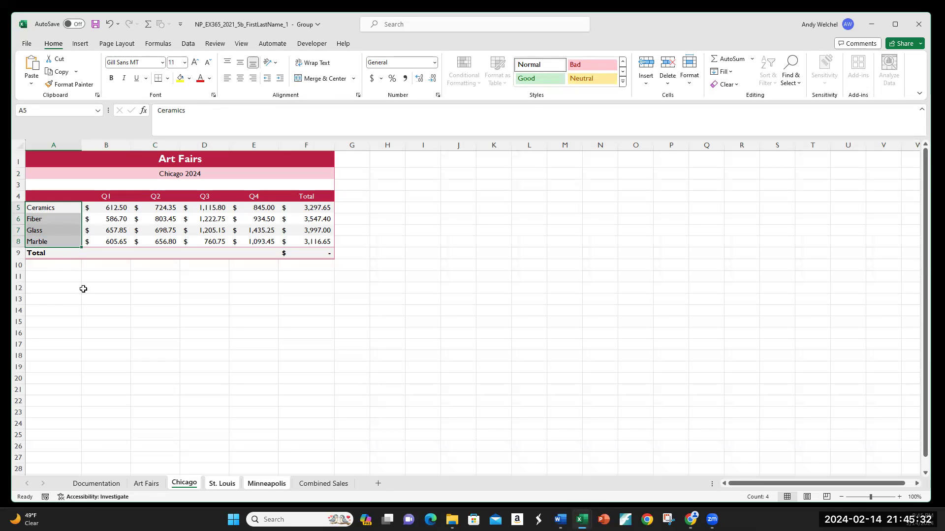
key("ctrl+b")
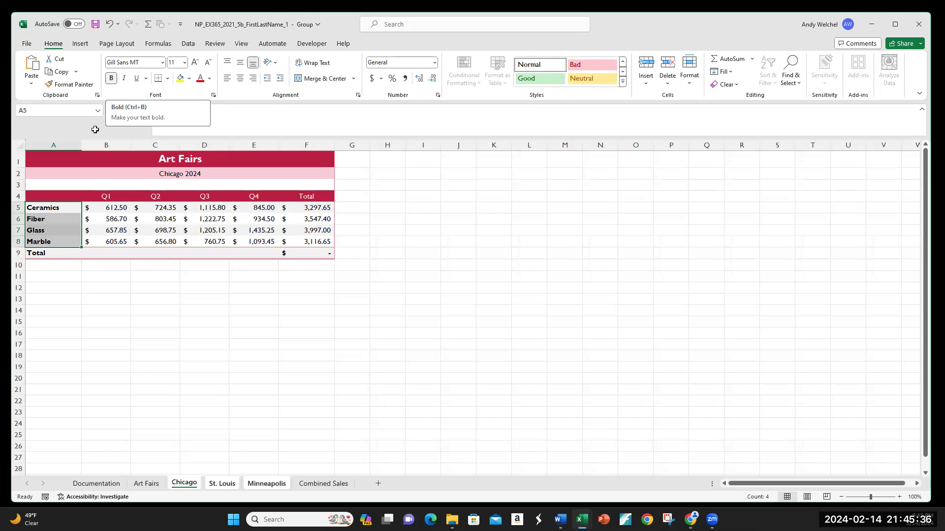
right_click(52, 223)
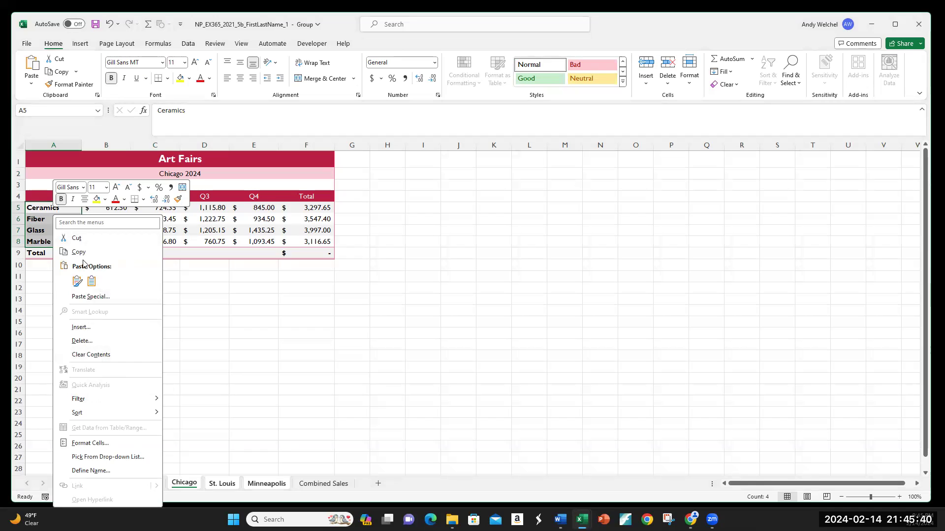
left_click(225, 315)
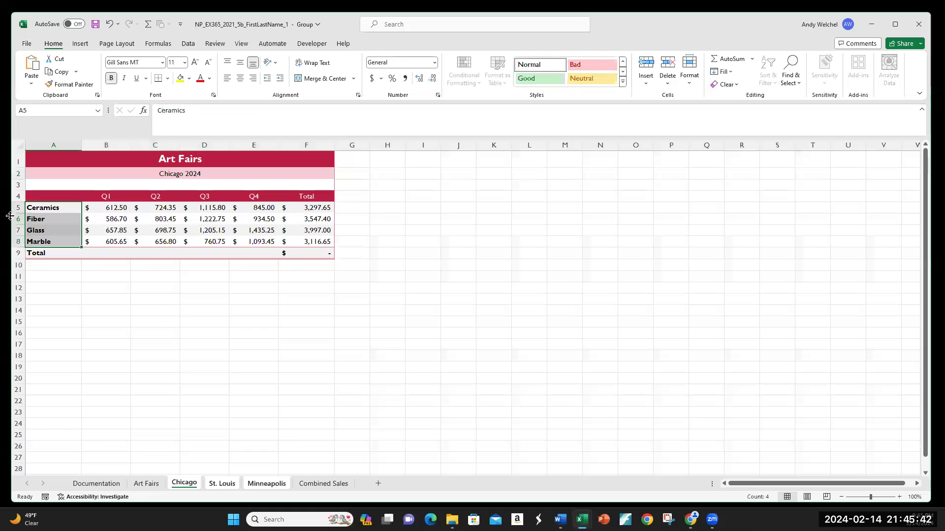
left_click(55, 209)
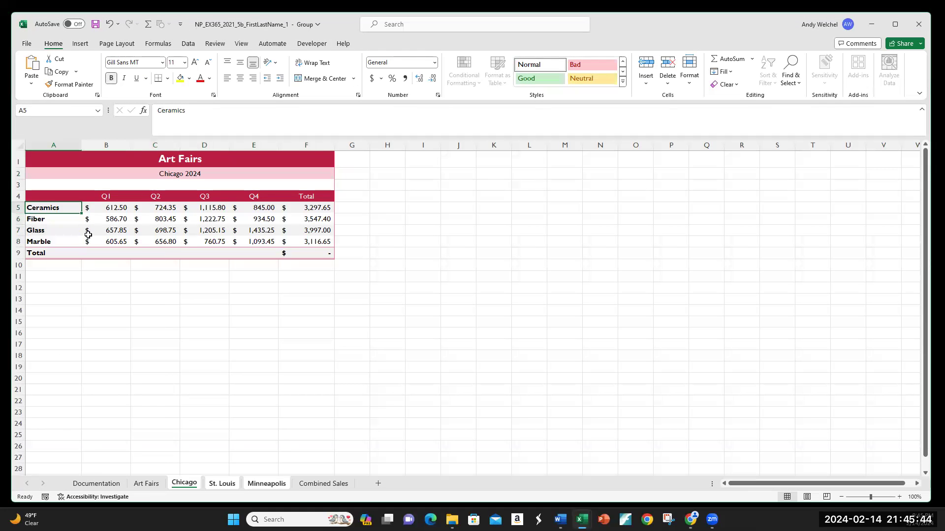
left_click_drag(45, 207, 44, 243)
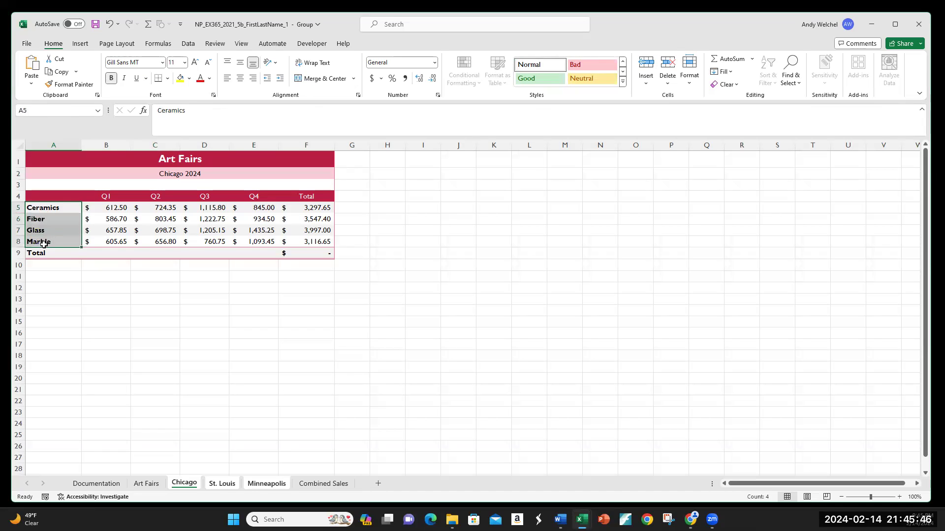
left_click(147, 235)
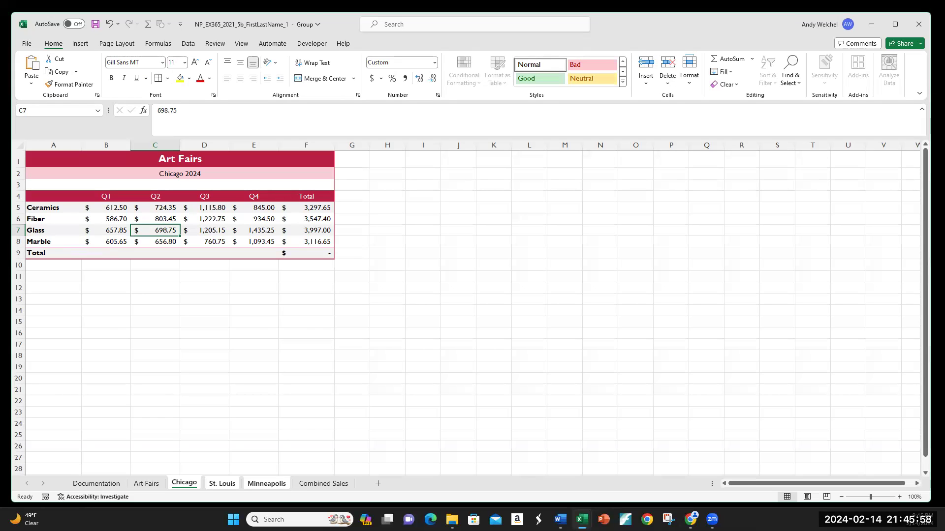
Select B5:F9 and compare its number formatting across the three city sheets
left_click(108, 208)
left_click_drag(108, 208, 297, 253)
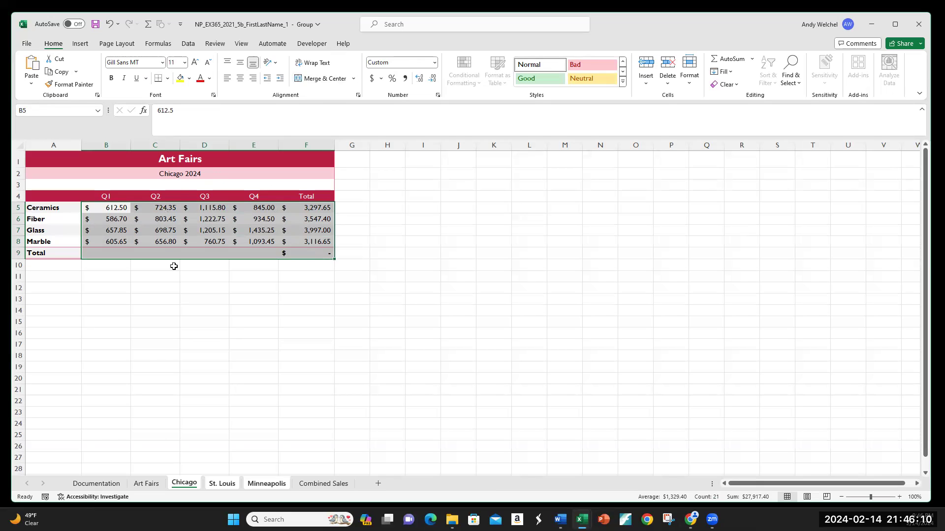
left_click(222, 483)
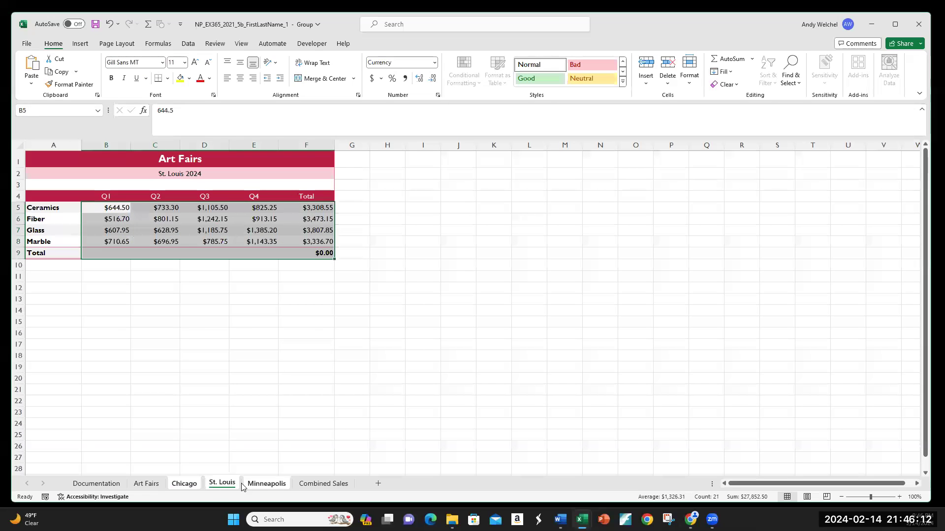
left_click(267, 485)
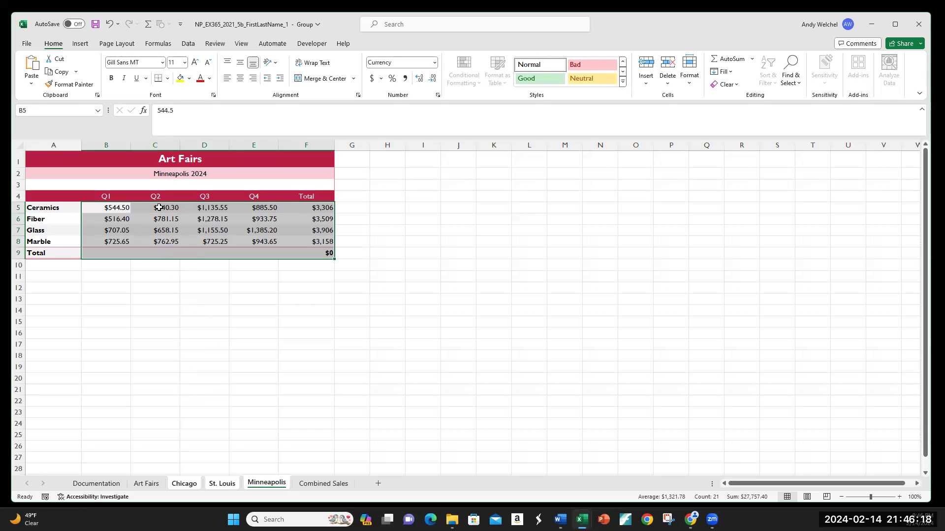
left_click(221, 484)
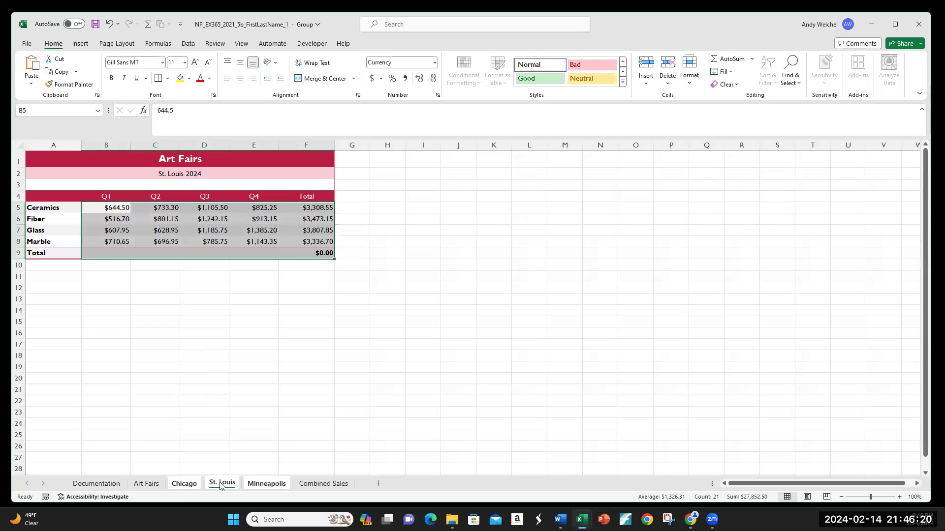
left_click(184, 484)
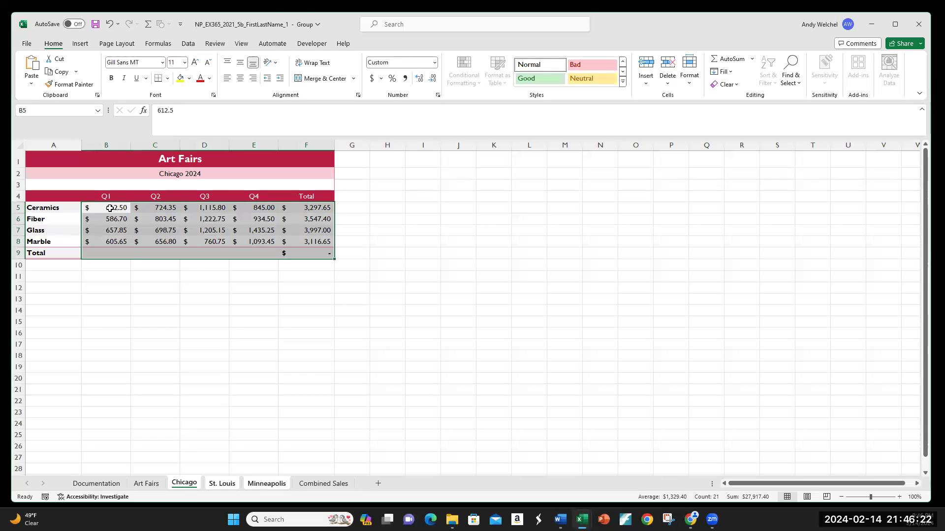
left_click(225, 486)
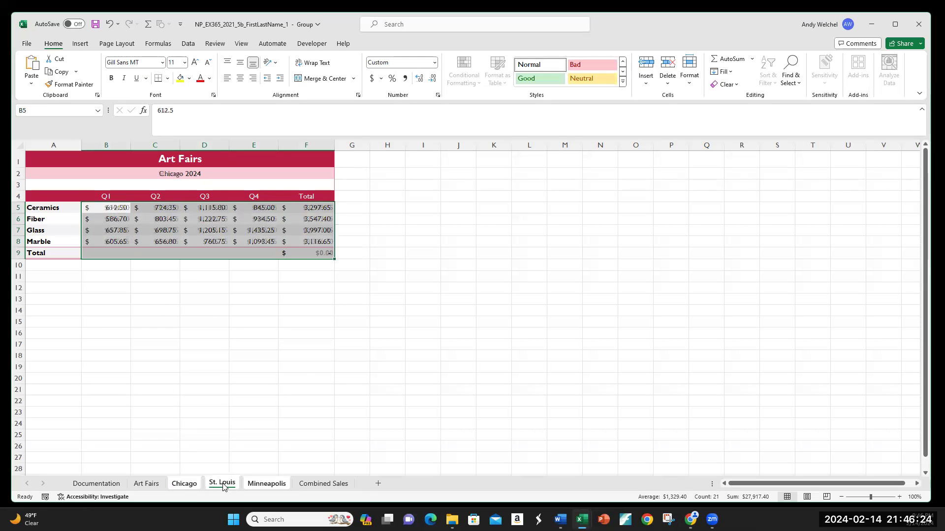
left_click(184, 485)
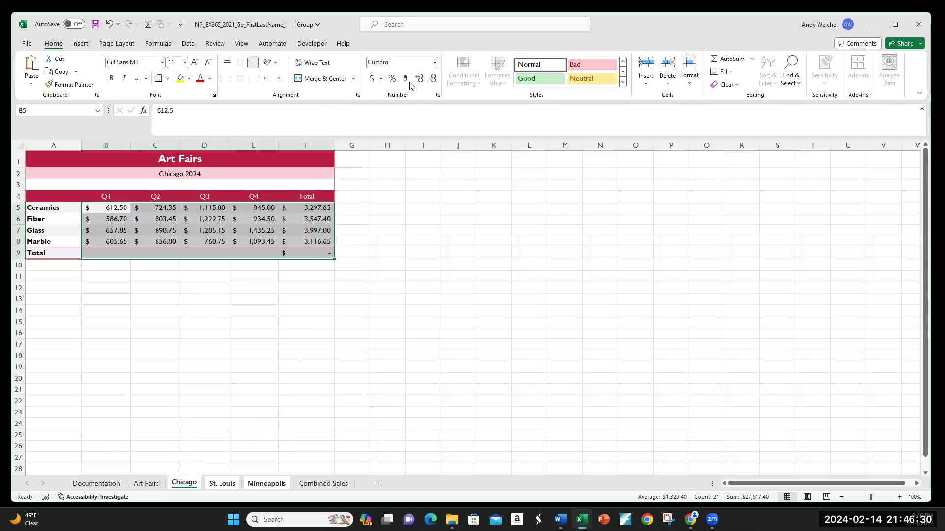
Try formatting B5:F9 with the Currency number format with 2 decimal places
left_click(373, 79)
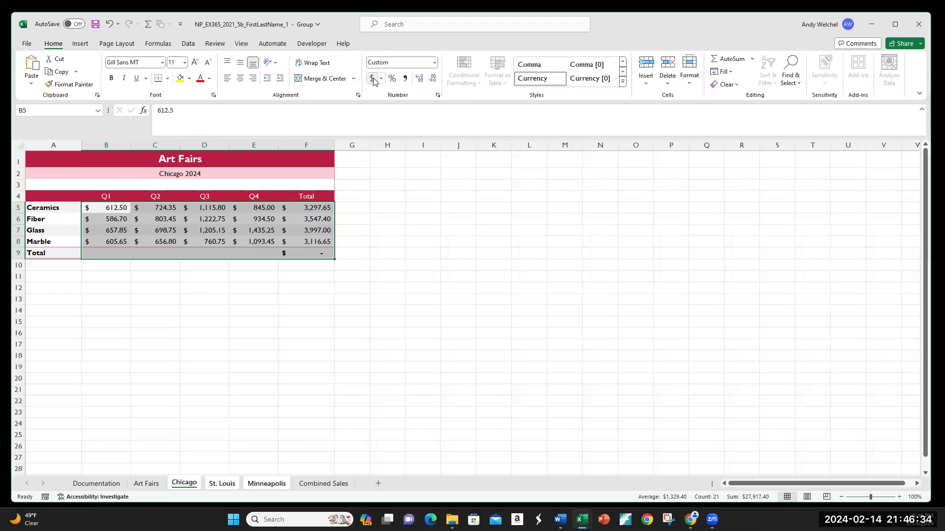
left_click(437, 96)
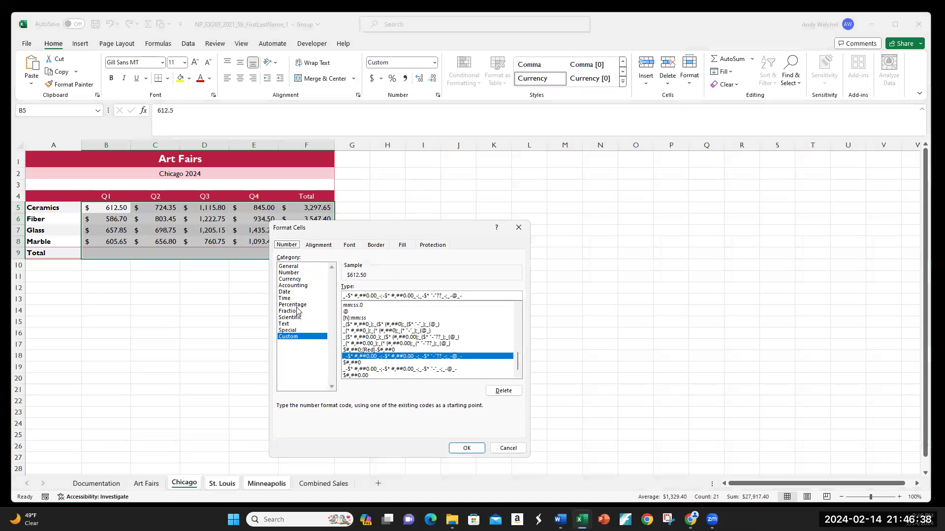
left_click(294, 279)
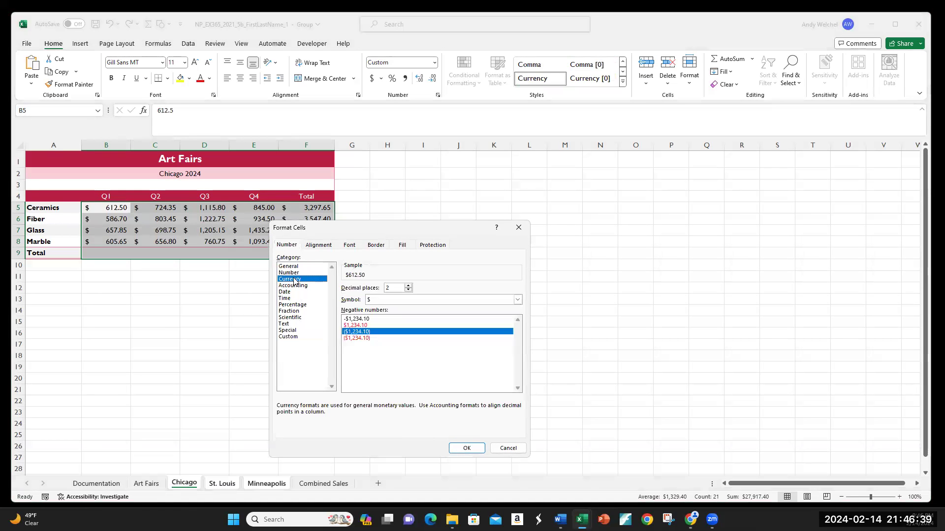
left_click(465, 448)
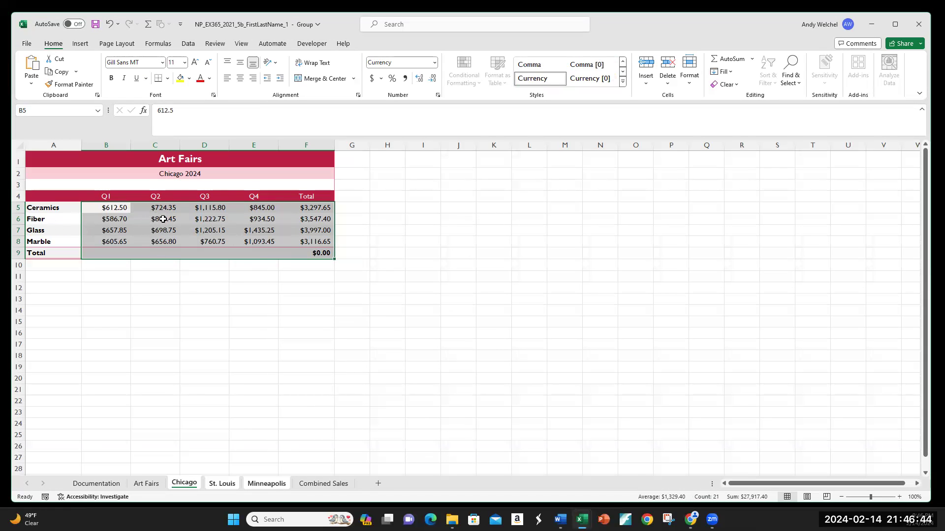
Apply the Accounting number format to B5:F9 on the grouped sheets
left_click(372, 80)
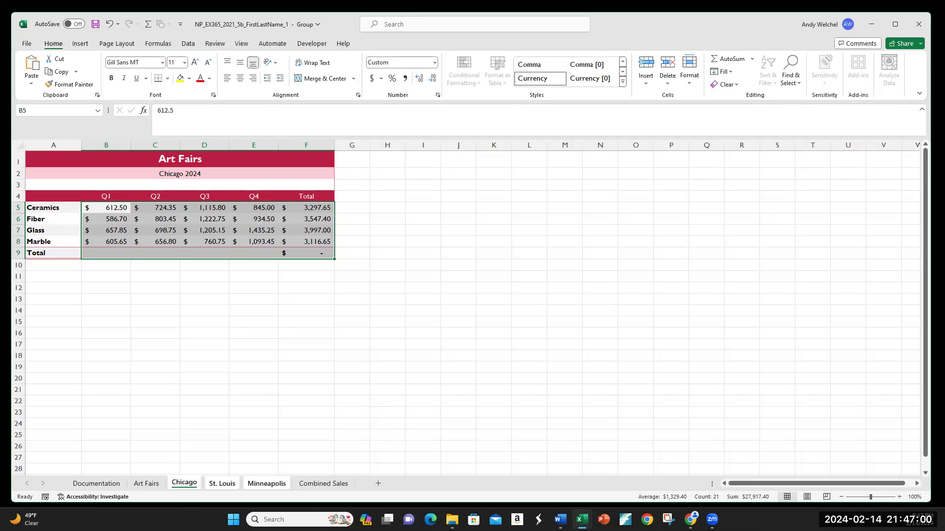
Set the width of columns B through F to 16 on the grouped sheets
left_click(184, 217)
left_click(294, 226)
left_click_drag(92, 146, 300, 145)
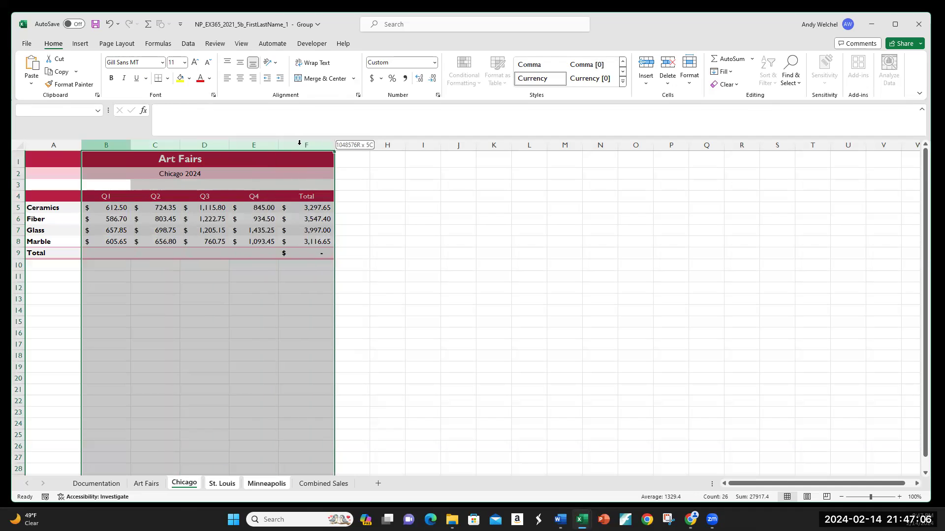
right_click(216, 150)
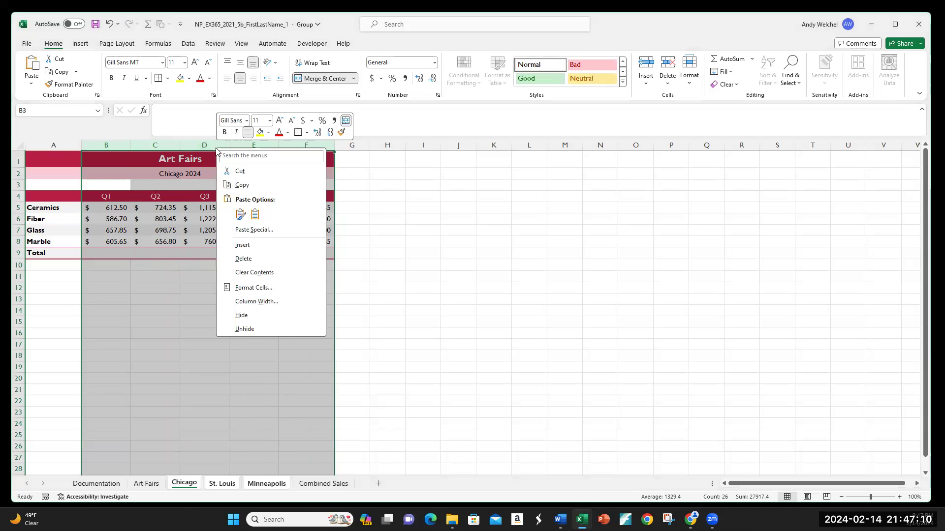
left_click(250, 302)
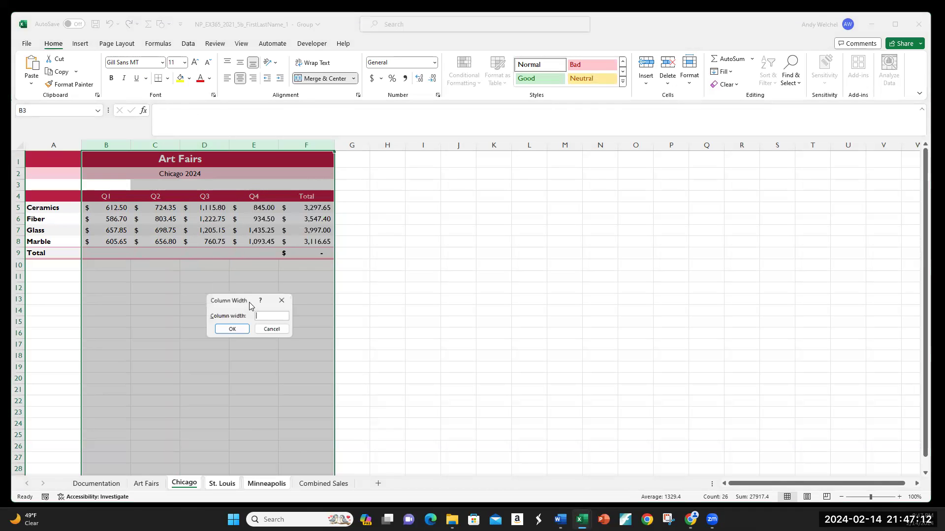
type("16")
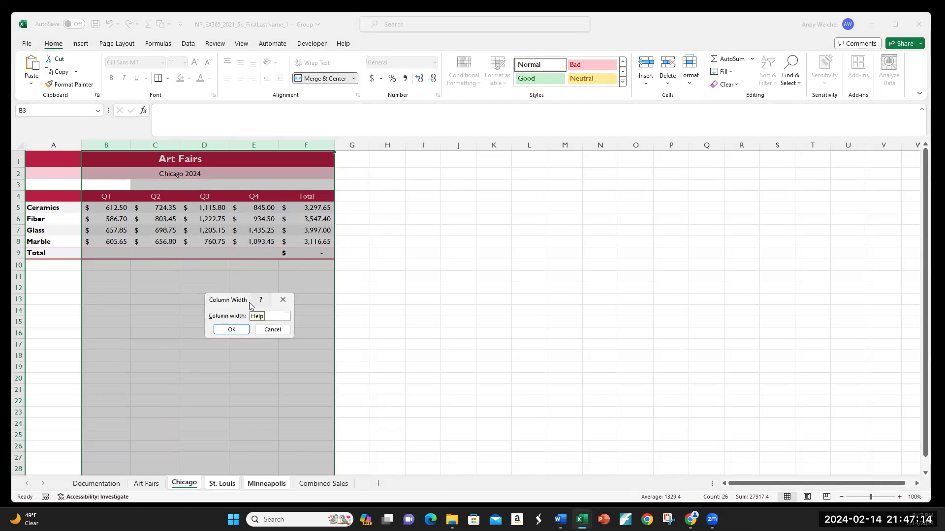
key("Return")
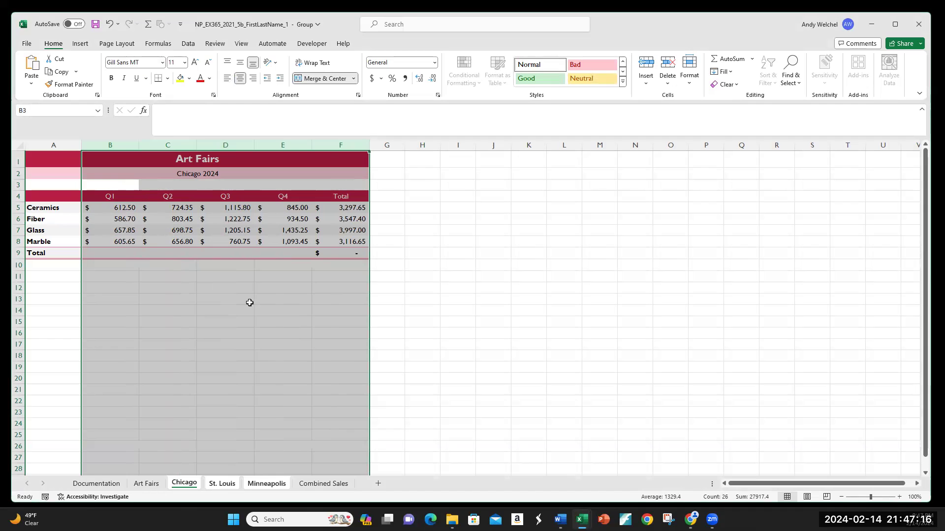
Rename the row labels in A8 and A9 to Stone and Total sales
left_click(206, 311)
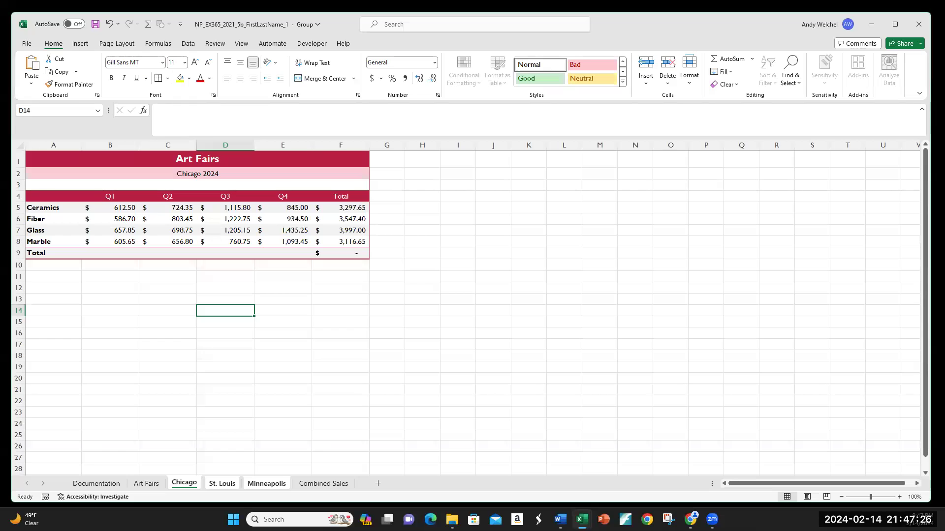
left_click(58, 243)
type("Stone")
key("Return")
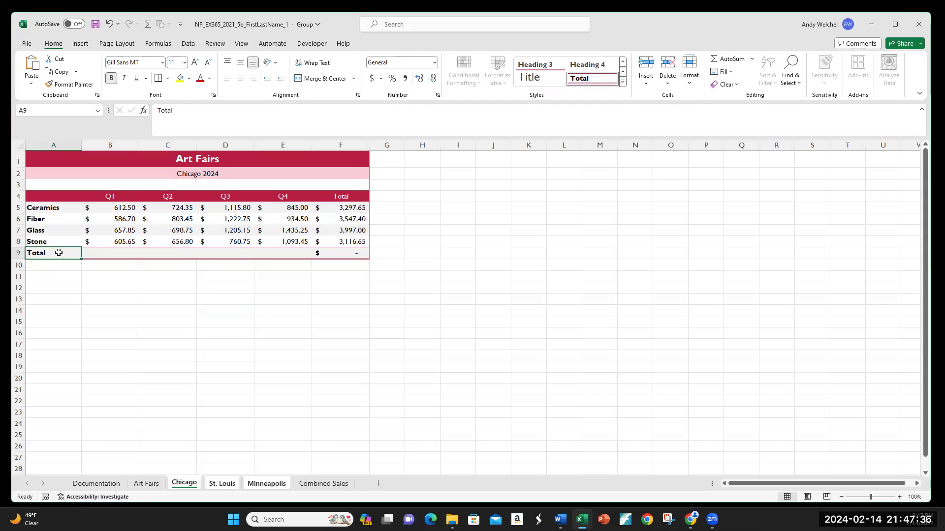
double_click(56, 255)
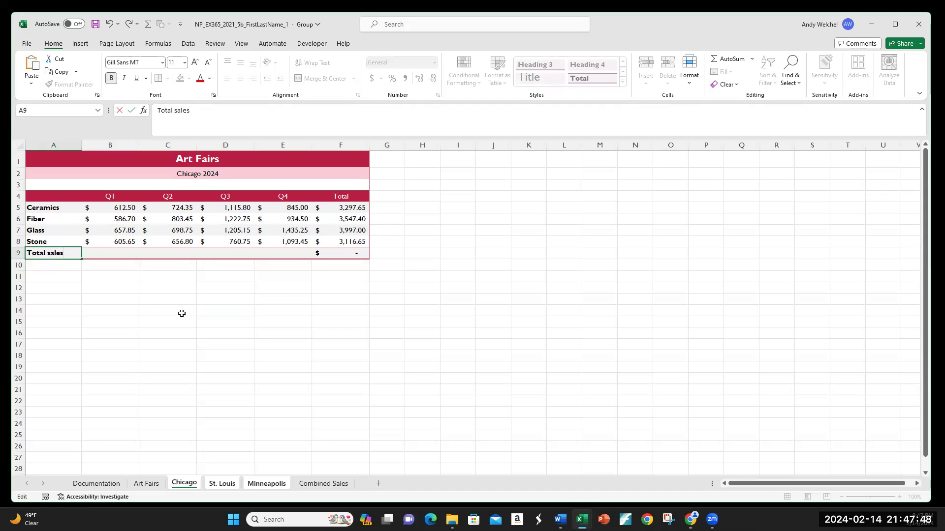
key("Return")
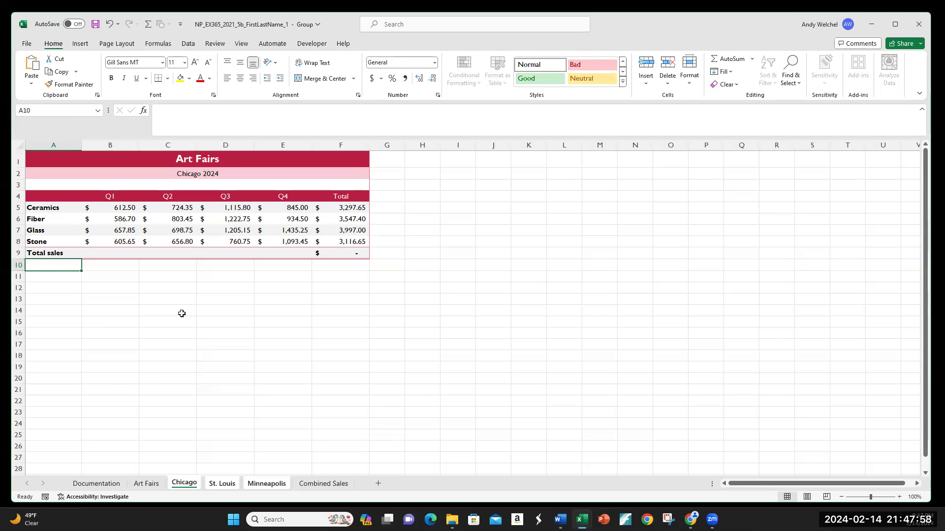
Sum B5:B8 in B9 with AutoSum and fill the formula across to E9
left_click(119, 254)
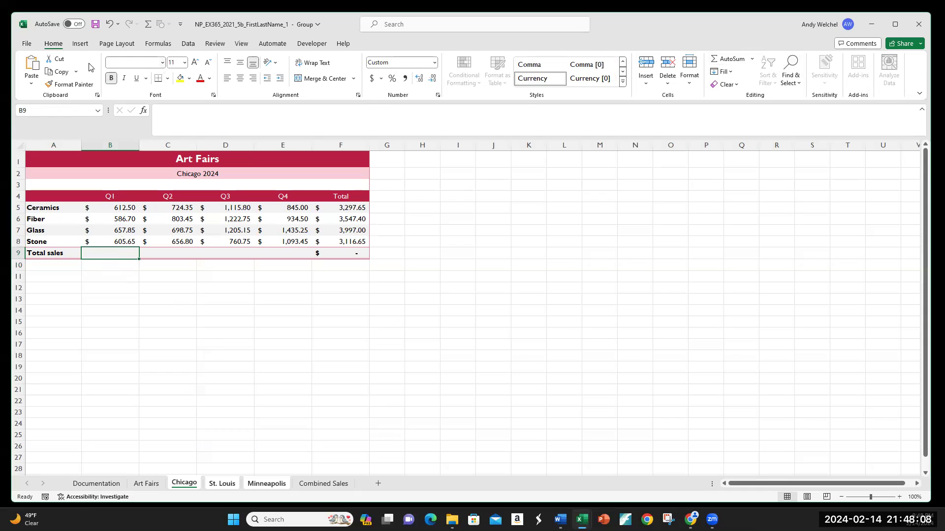
left_click(730, 62)
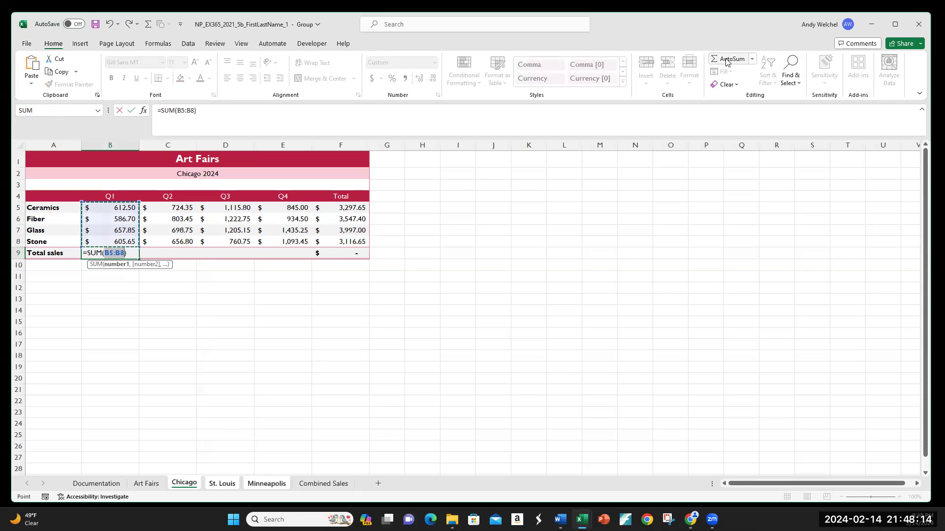
left_click(726, 61)
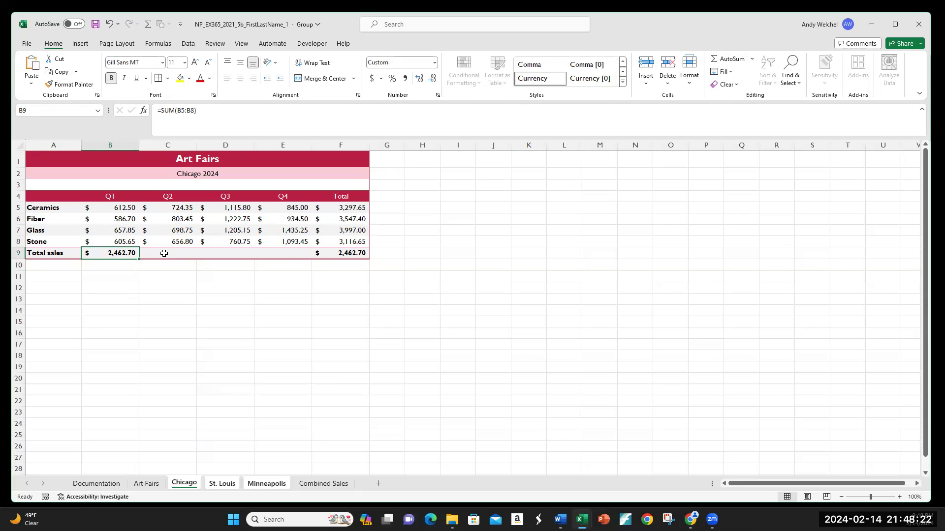
left_click_drag(138, 259, 306, 260)
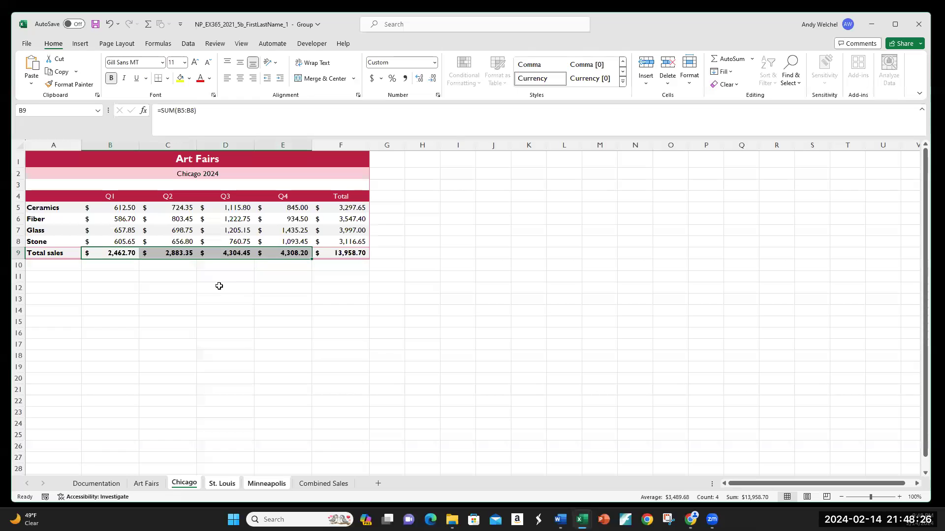
Review the Chicago, St. Louis, Minneapolis and Documentation worksheets by switching between their tabs
left_click(219, 285)
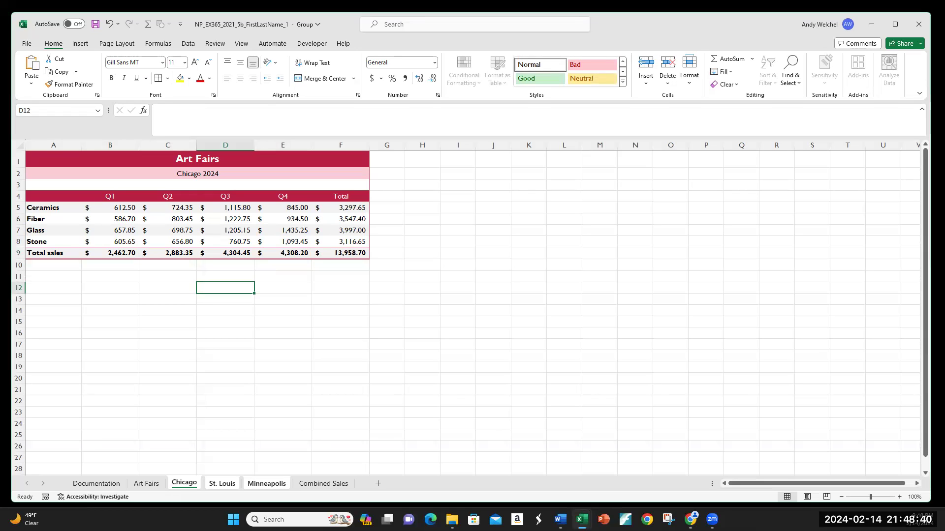
left_click(226, 484)
left_click(264, 484)
left_click(224, 484)
left_click(183, 484)
left_click(89, 485)
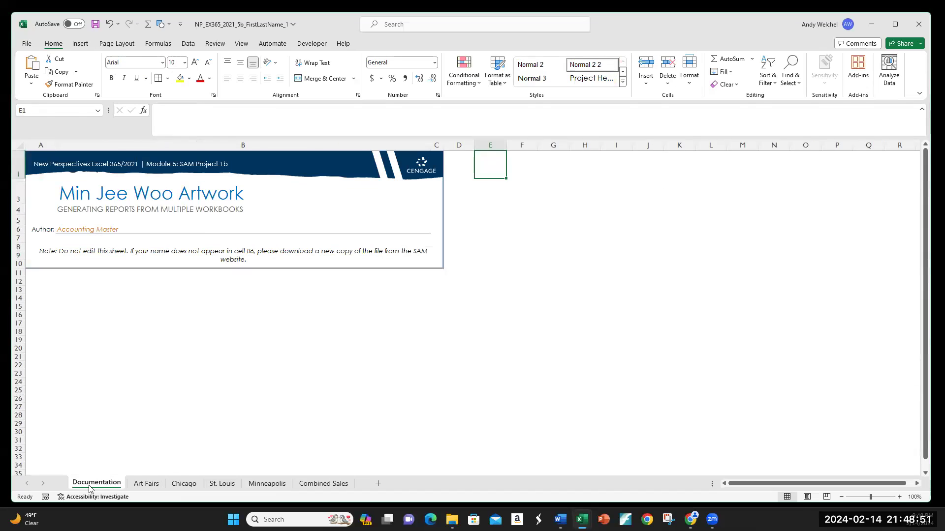
left_click(185, 483)
left_click(219, 484)
left_click(267, 485)
left_click(182, 484)
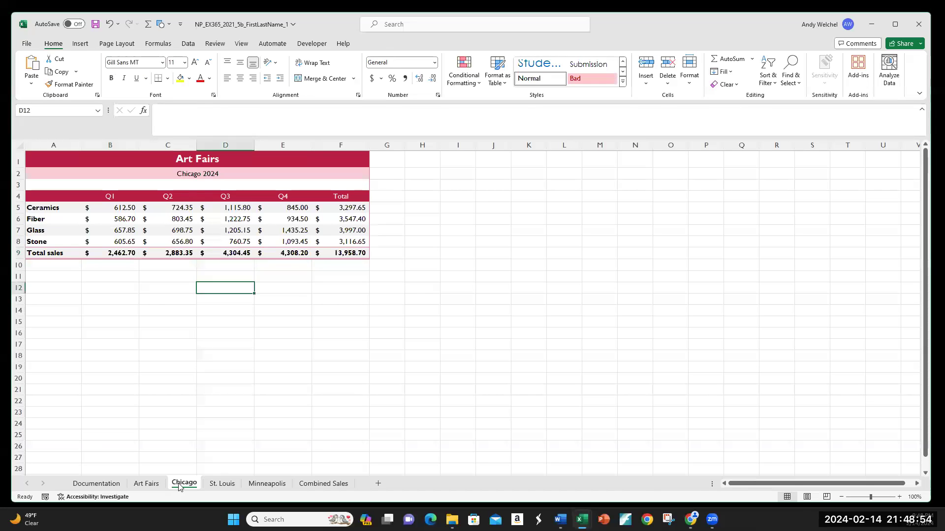
left_click(264, 484, "shift")
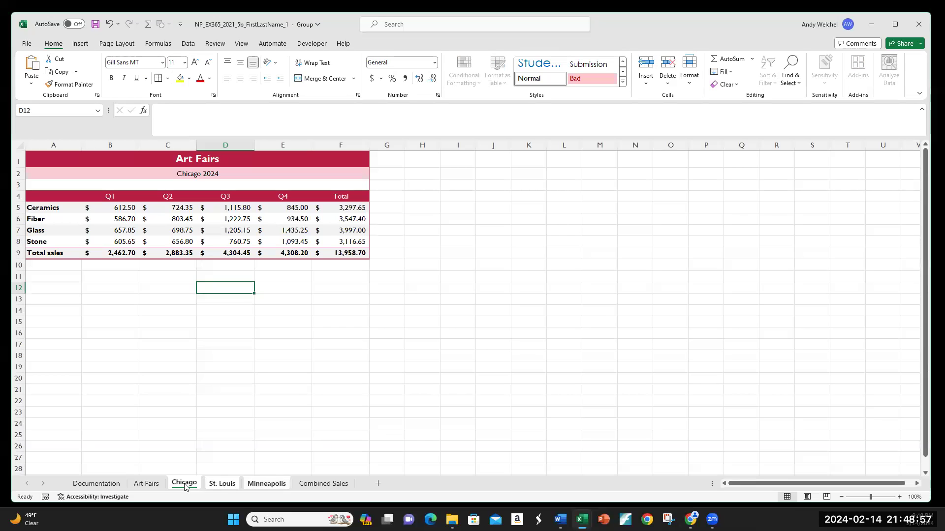
Ungroup the worksheets and switch to the Minneapolis sheet
right_click(222, 485)
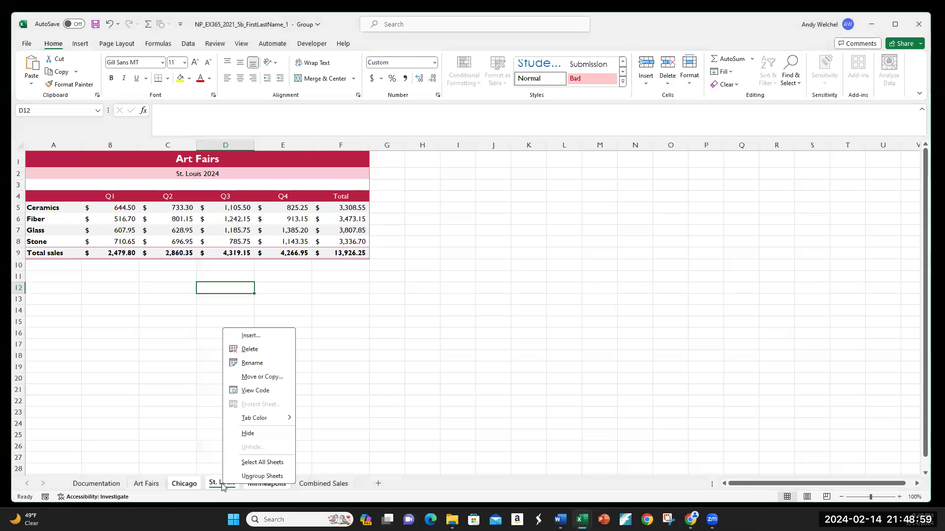
left_click(254, 477)
left_click(156, 483)
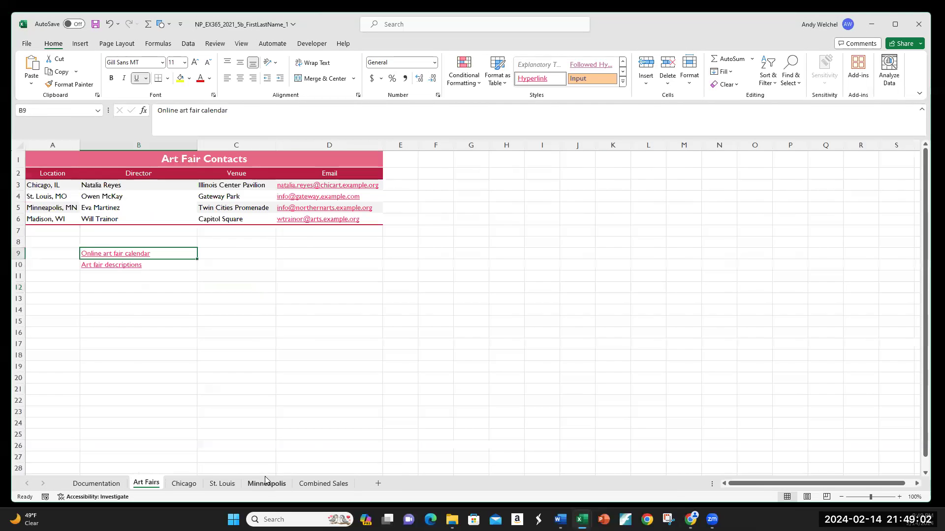
left_click(265, 476)
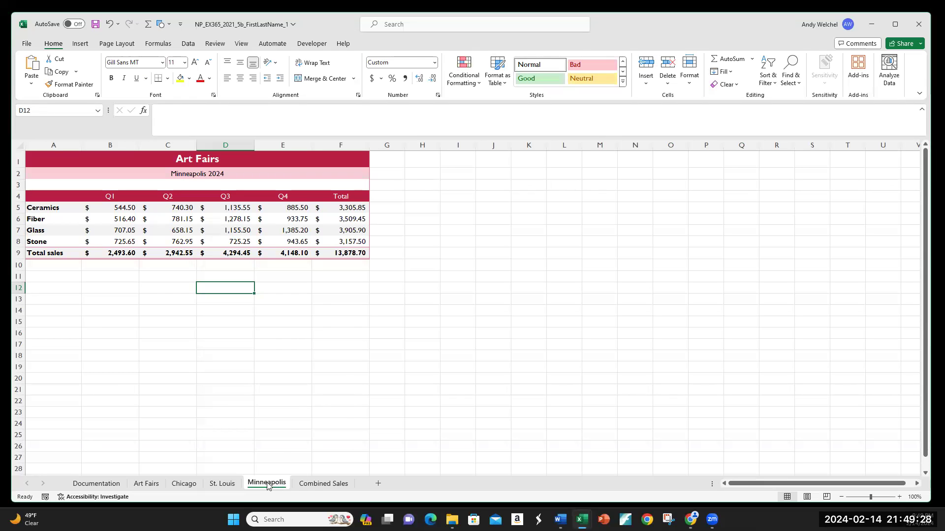
Create a copy of the Minneapolis worksheet placed before the Combined Sales sheet
right_click(268, 486)
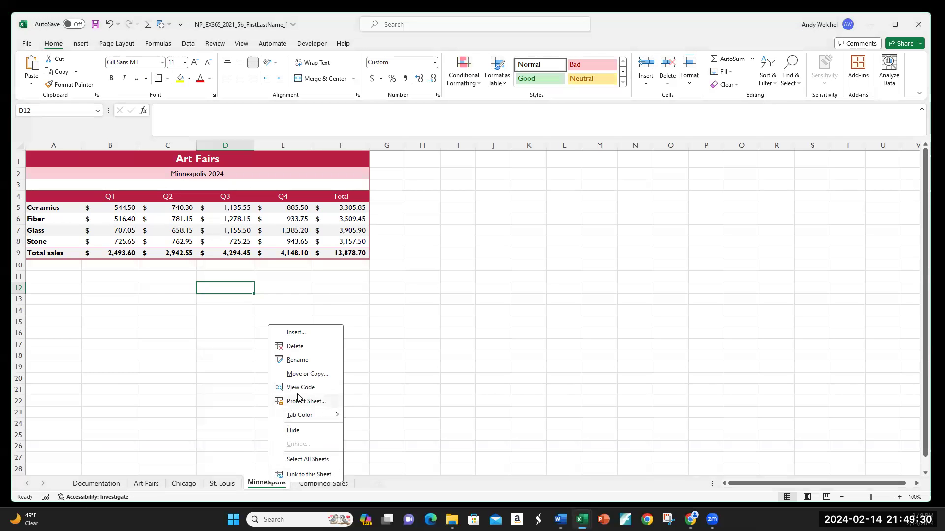
left_click(303, 375)
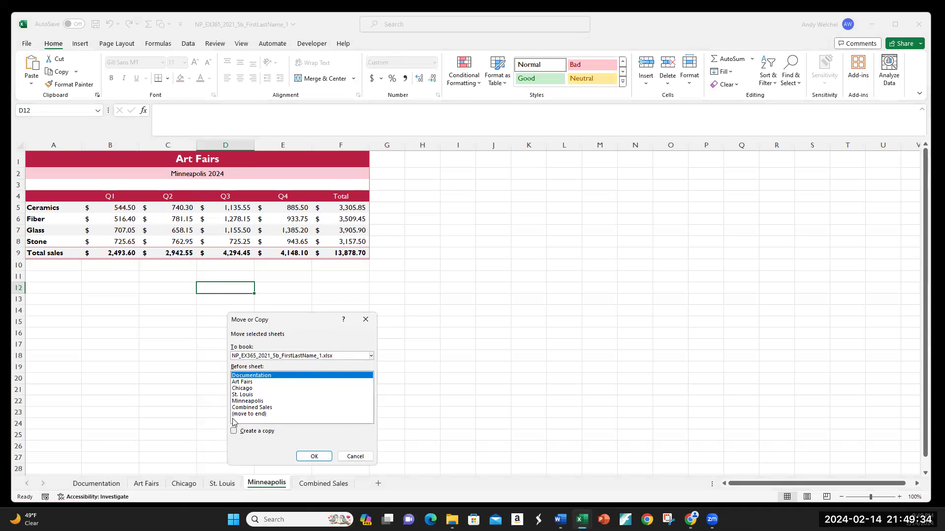
left_click(234, 434)
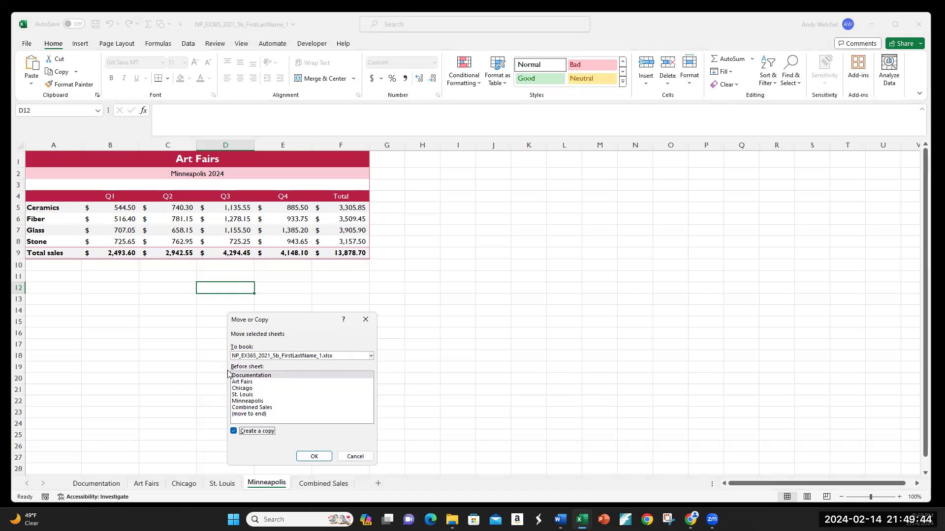
left_click(256, 409)
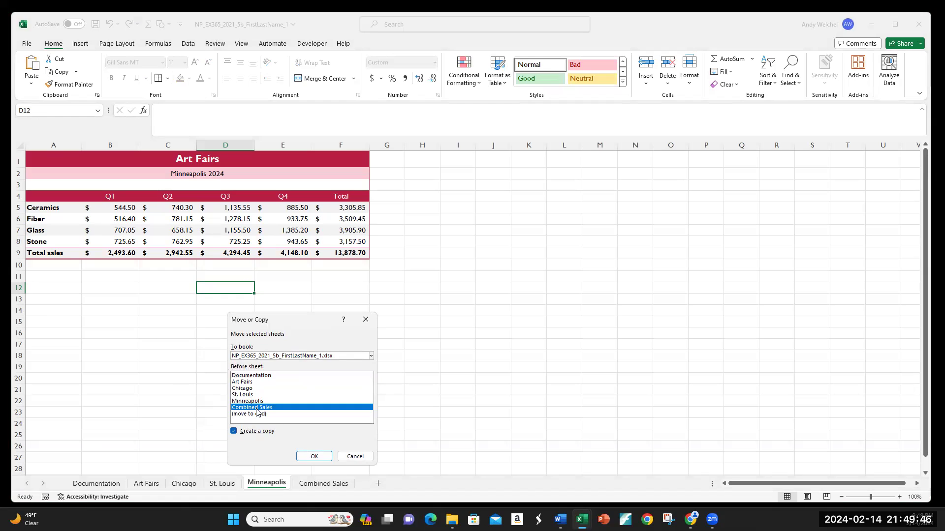
left_click(317, 457)
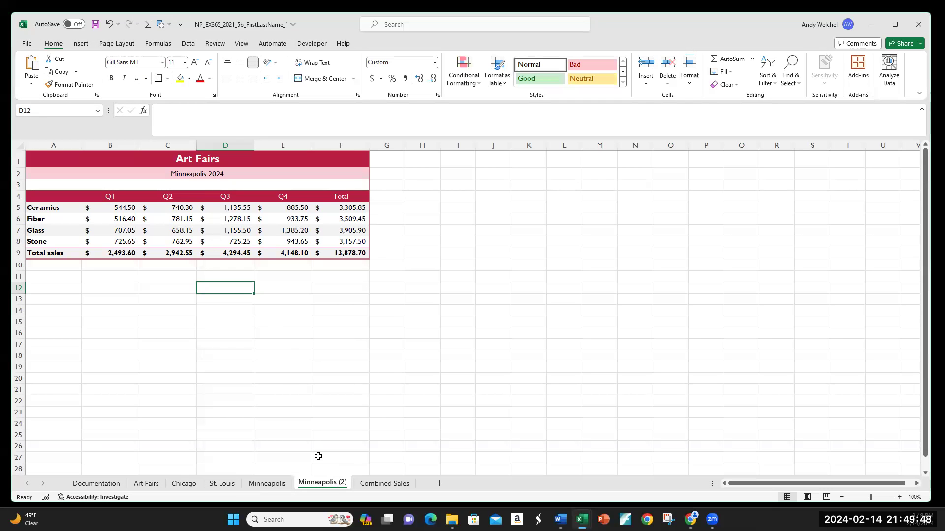
Rename the copied Minneapolis worksheet as Madison
right_click(321, 484)
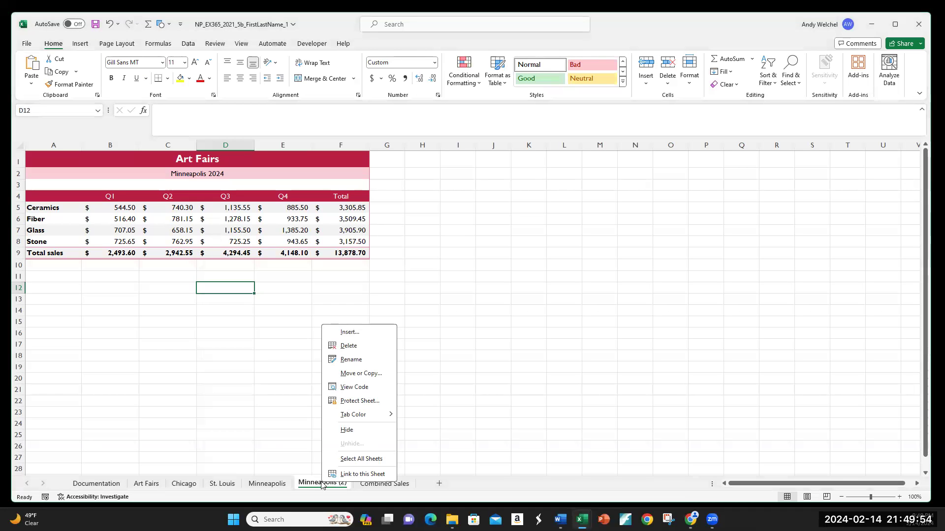
left_click(349, 359)
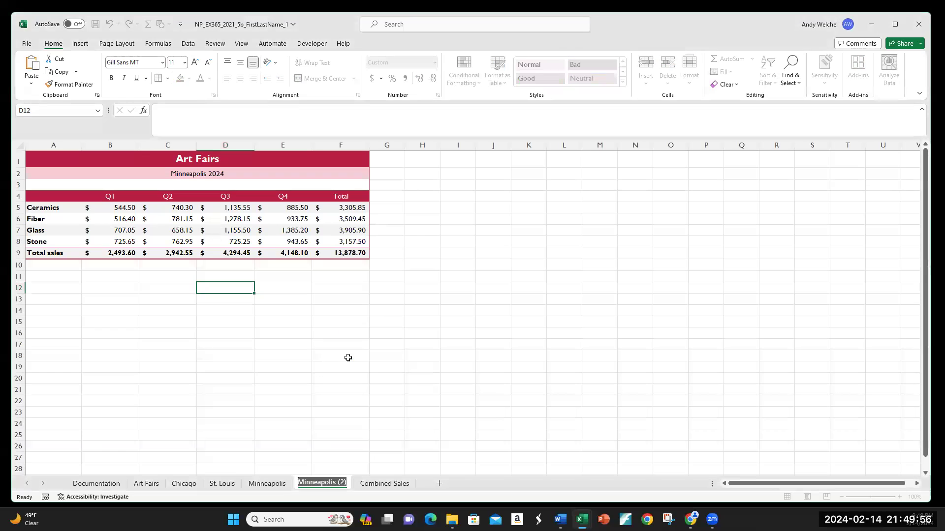
type("Madison")
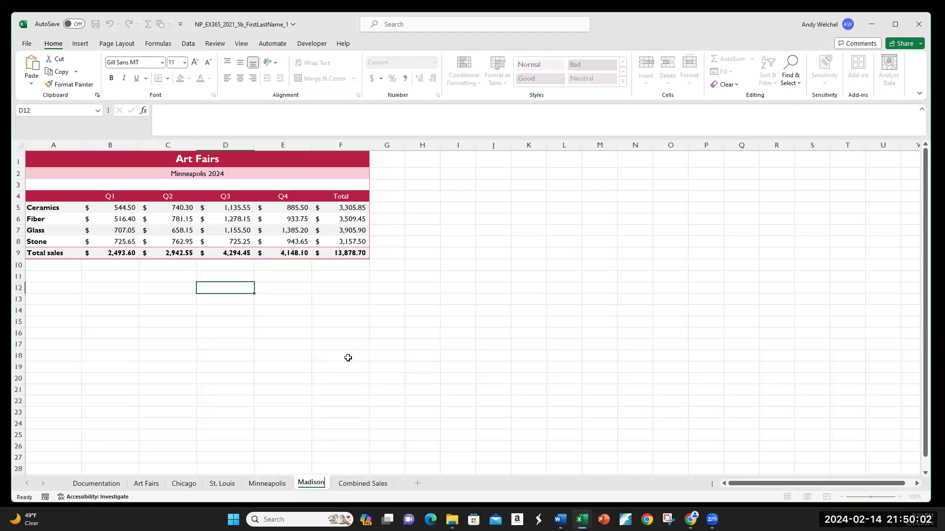
key("Return")
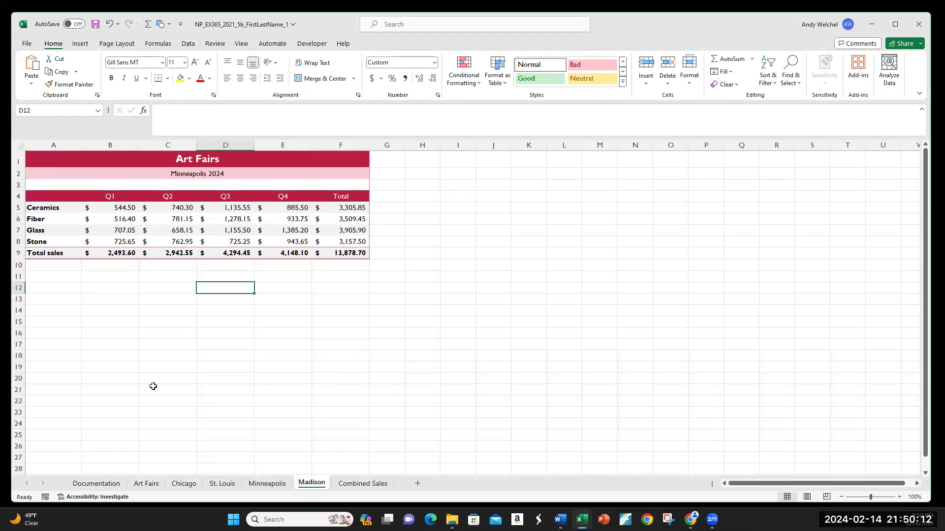
Change the subtitle in A2 of the Madison sheet to Madison 2024
left_click(270, 484)
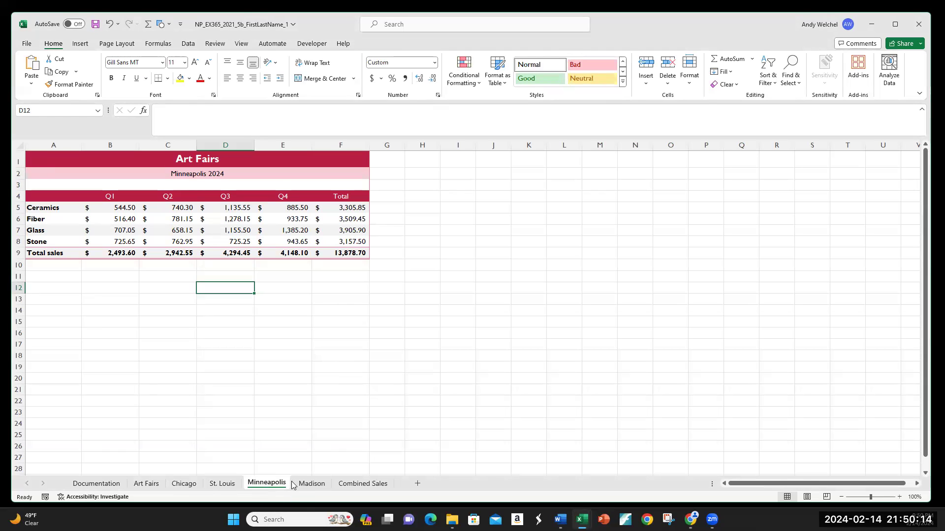
left_click(319, 484)
left_click(51, 155)
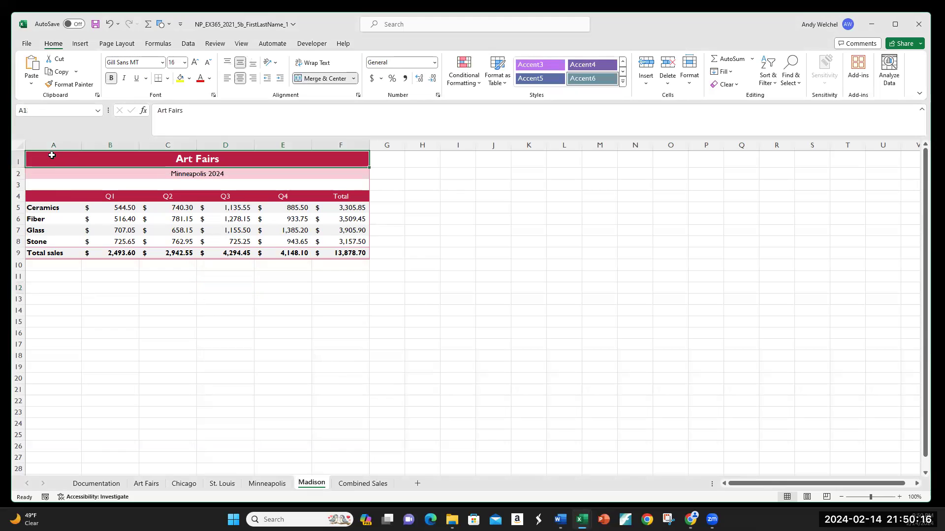
left_click(45, 172)
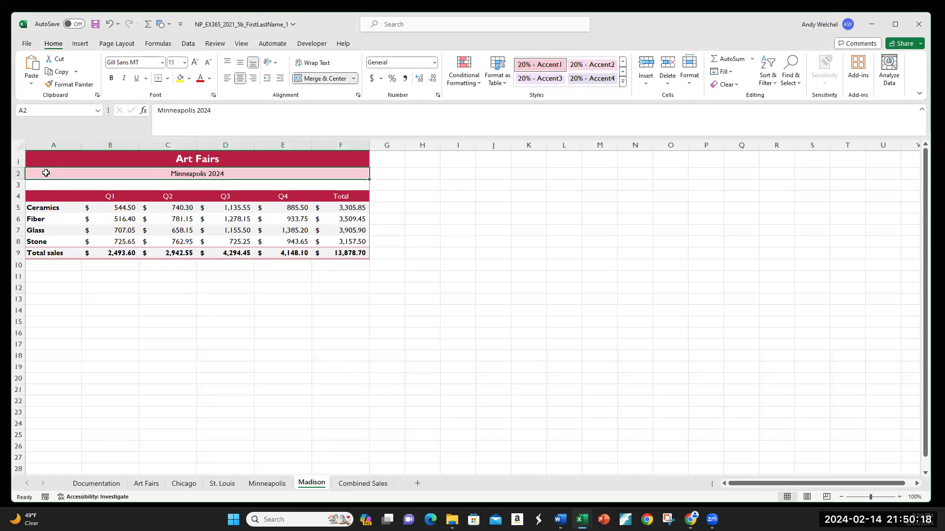
left_click(196, 111)
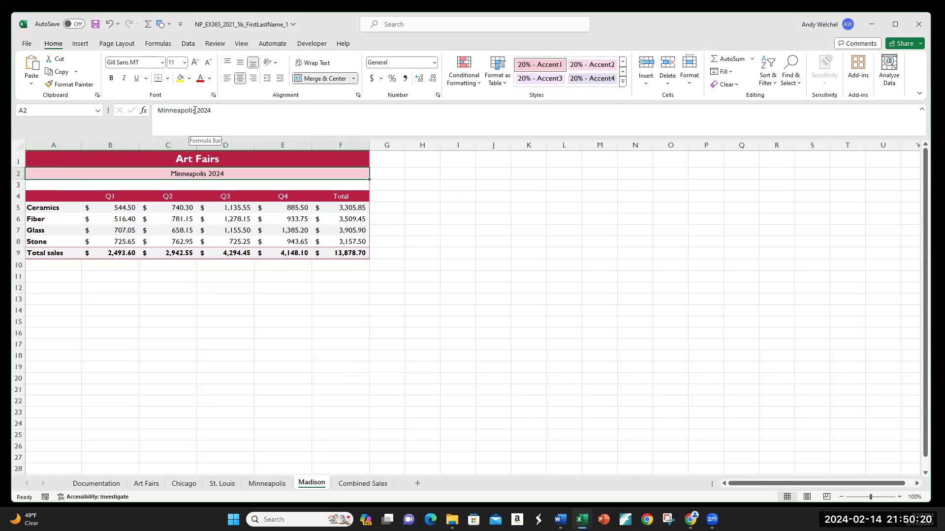
key("BackSpace")
key("BackSpace")
key("BackSpace")
key("BackSpace")
key("BackSpace")
key("BackSpace")
key("BackSpace")
key("BackSpace")
key("BackSpace")
key("BackSpace")
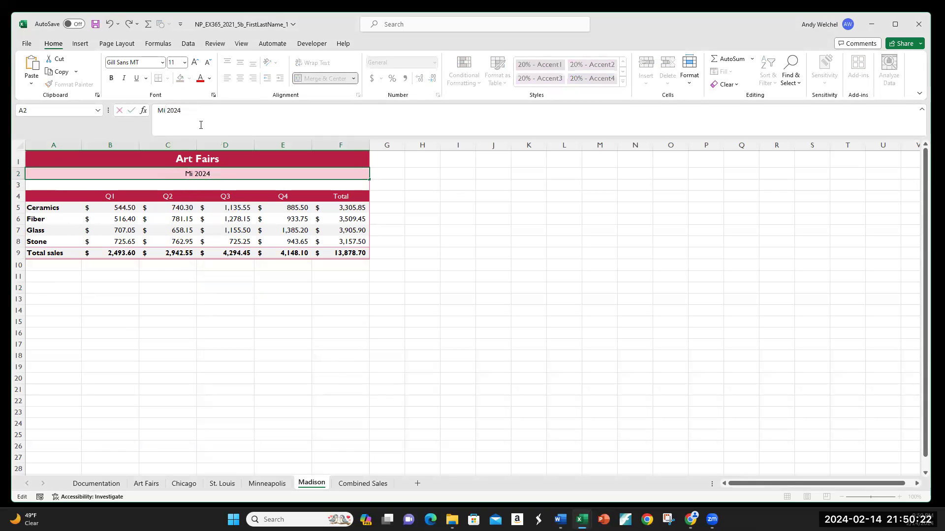
type("adison")
key("Return")
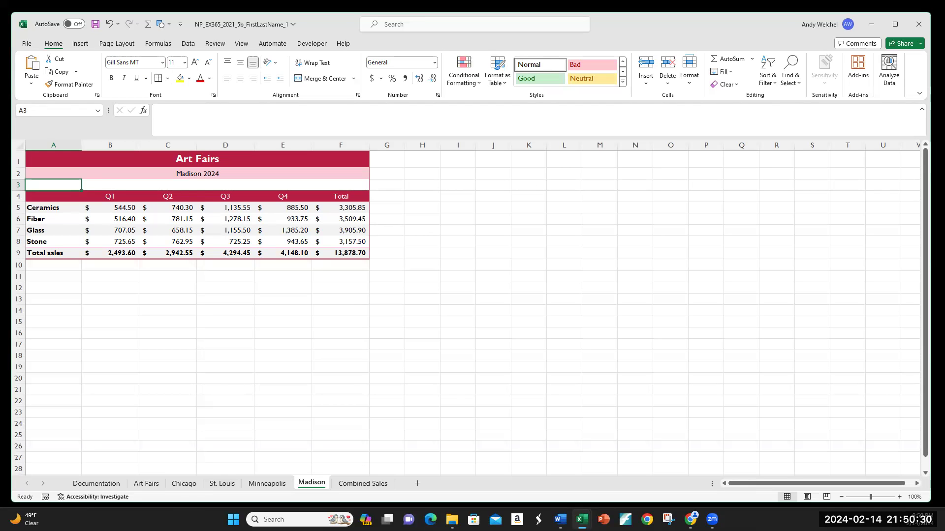
Clear the quarterly sales values in B5:E8 on the Madison sheet
left_click(114, 207)
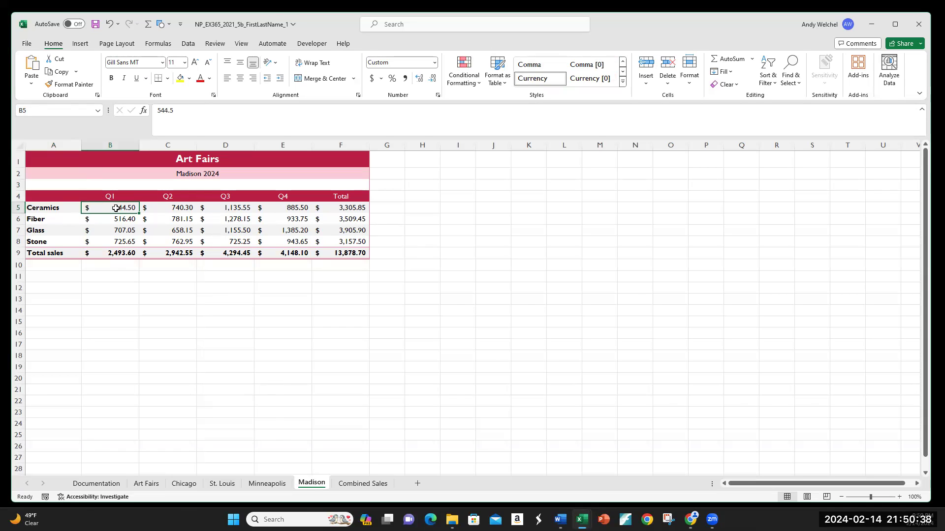
left_click_drag(121, 206, 288, 236)
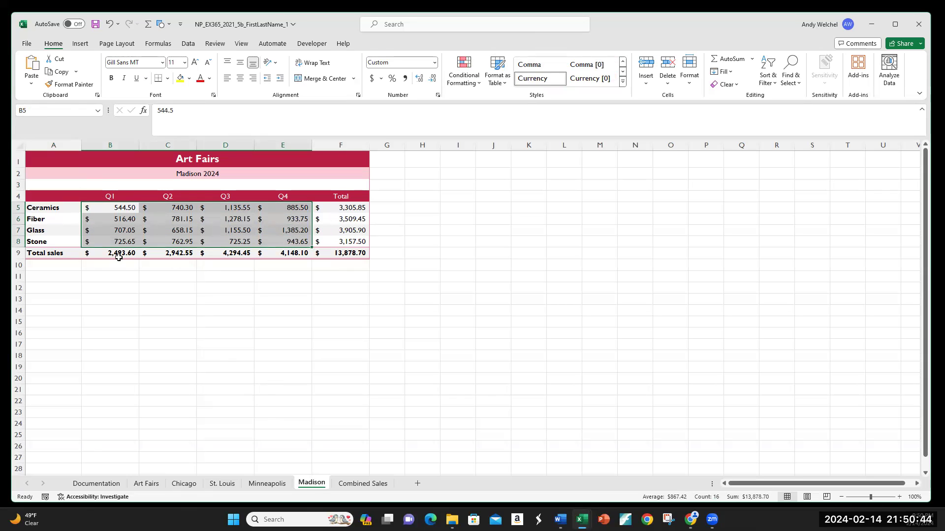
right_click(133, 222)
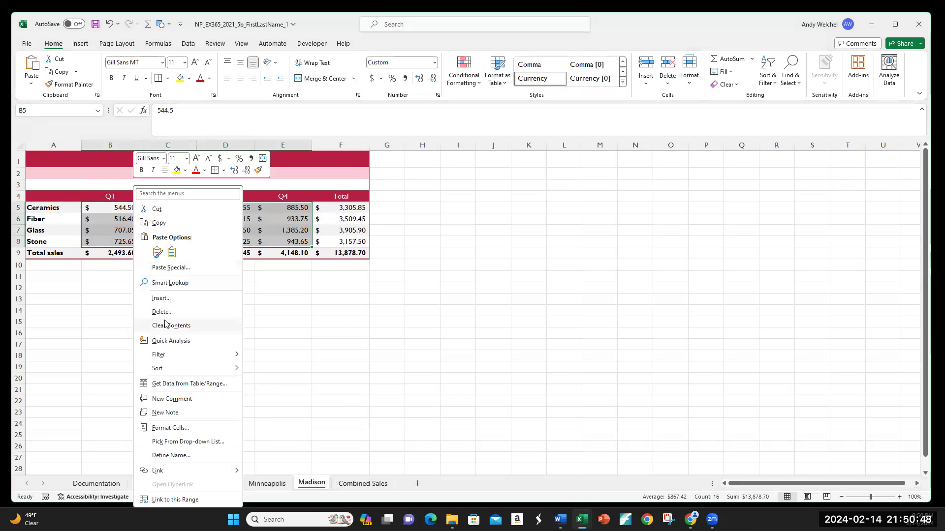
key("Escape")
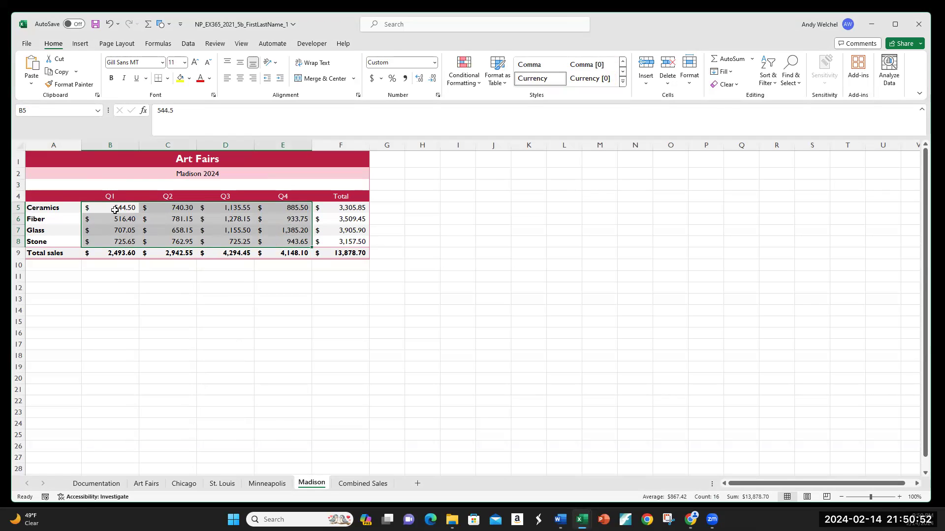
key("Delete")
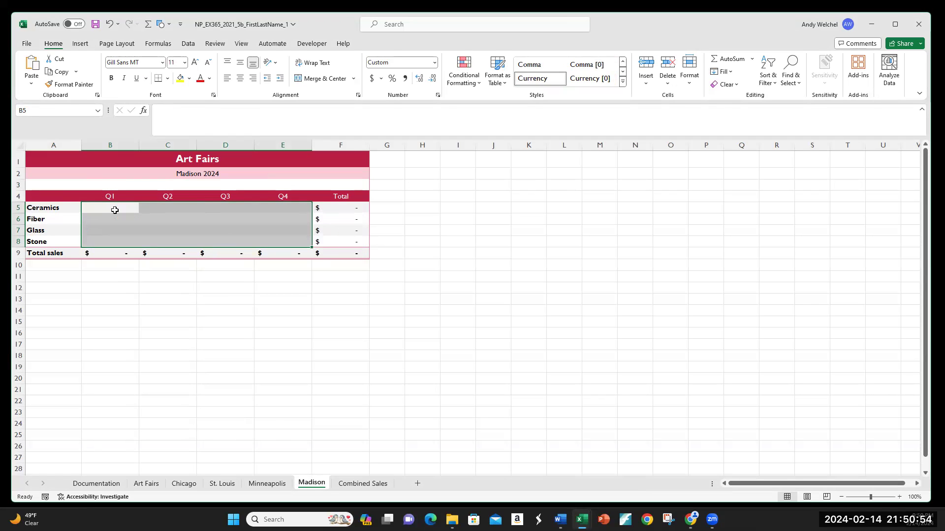
left_click(126, 218)
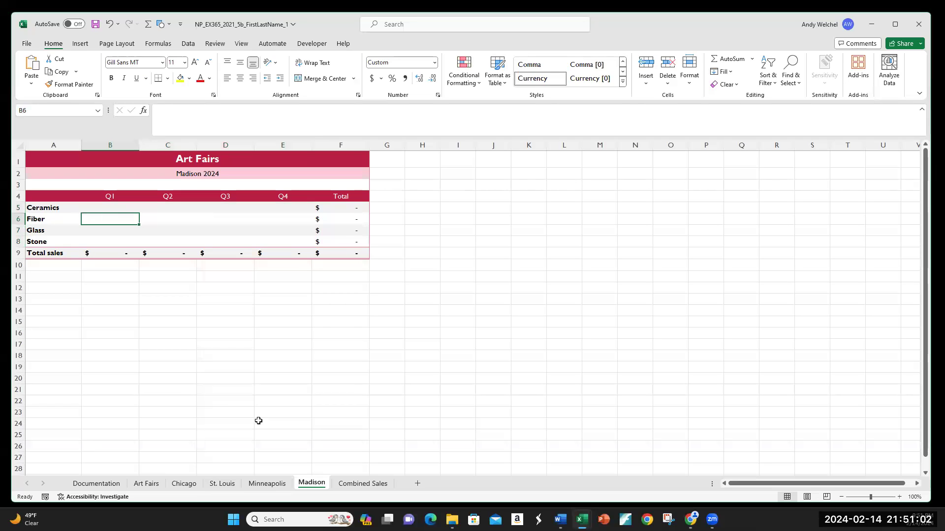
Compare the Combined Sales sheet with the Chicago, St. Louis, Minneapolis and Madison sheets
left_click(359, 484)
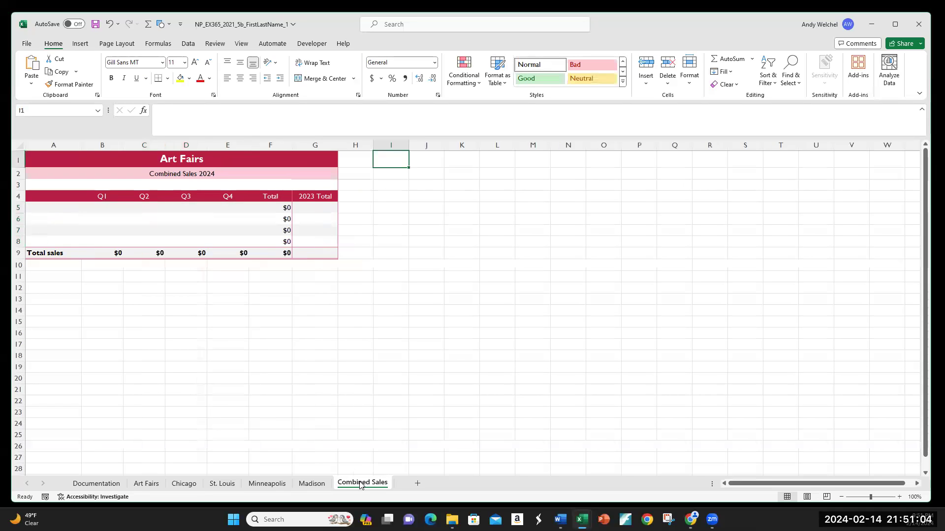
left_click(140, 310)
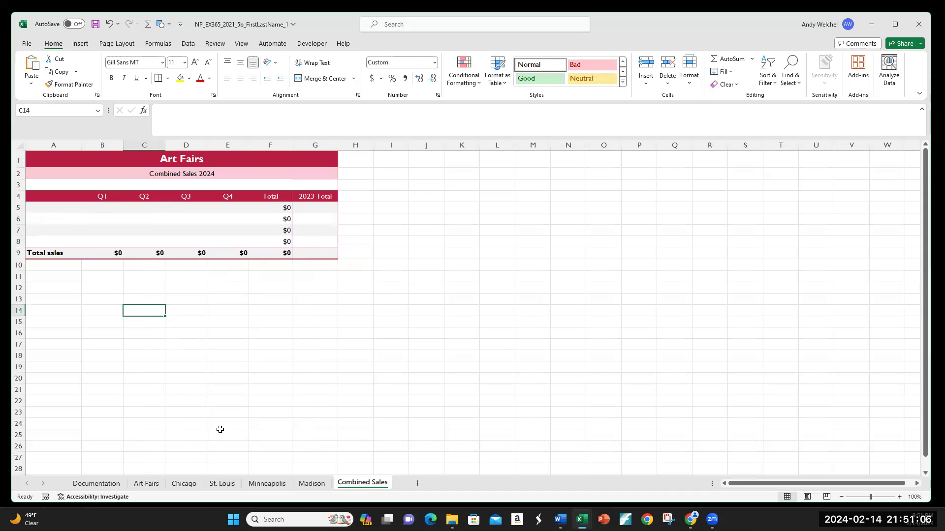
left_click(184, 483)
left_click(221, 483)
left_click(267, 483)
left_click(312, 484)
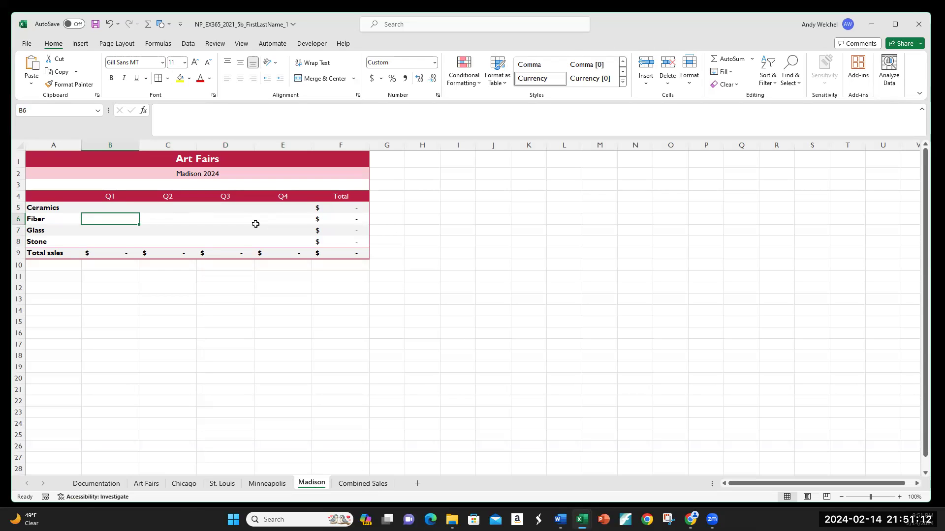
left_click(112, 211)
left_click(362, 484)
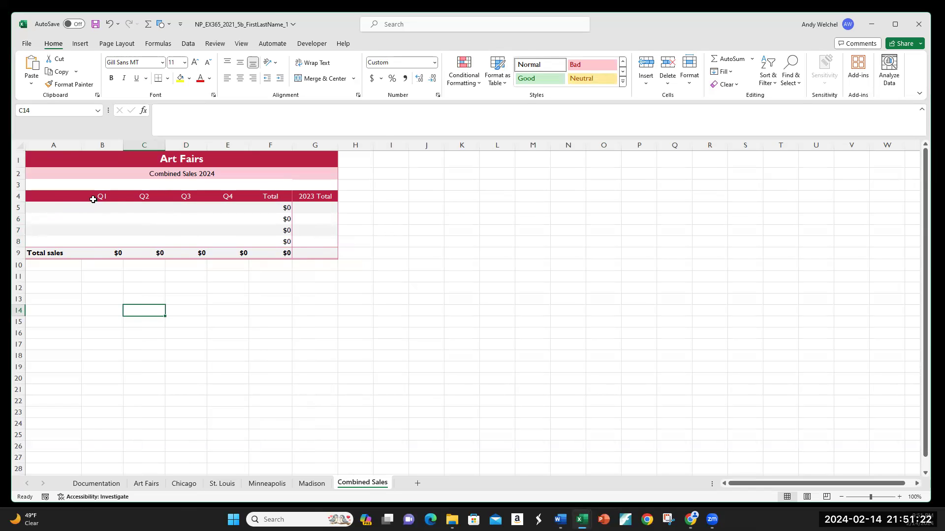
left_click(55, 207)
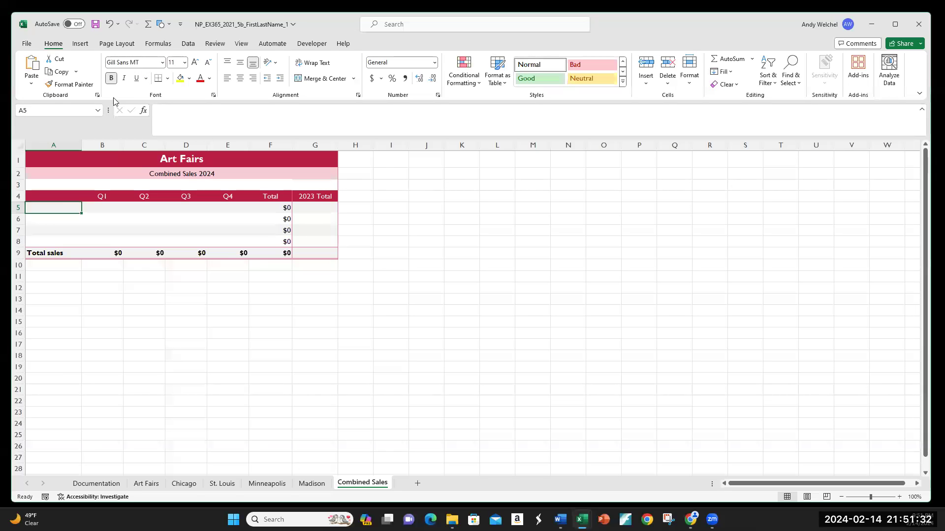
left_click(143, 111)
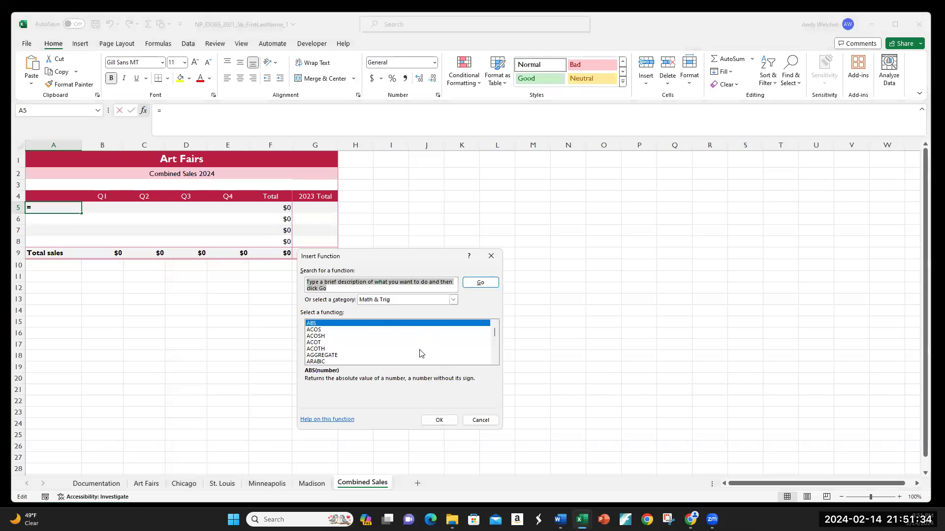
left_click(482, 421)
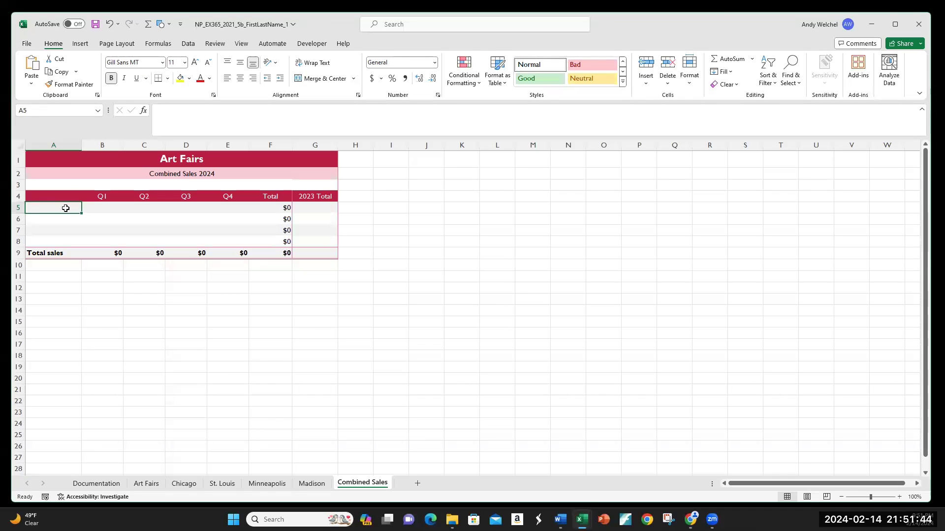
Enter a formula in A5 of Combined Sales that references cell A5 on the Madison sheet
type("=")
left_click(311, 484)
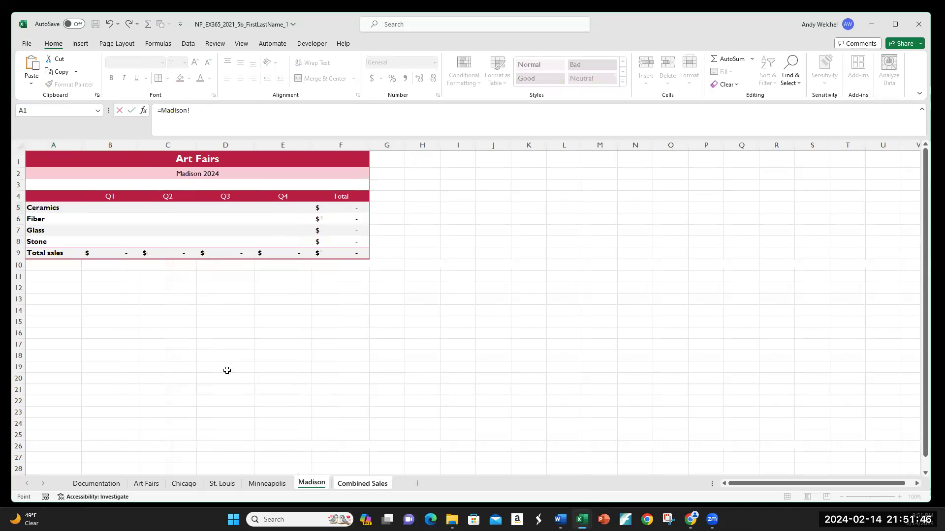
left_click(43, 208)
key("Return")
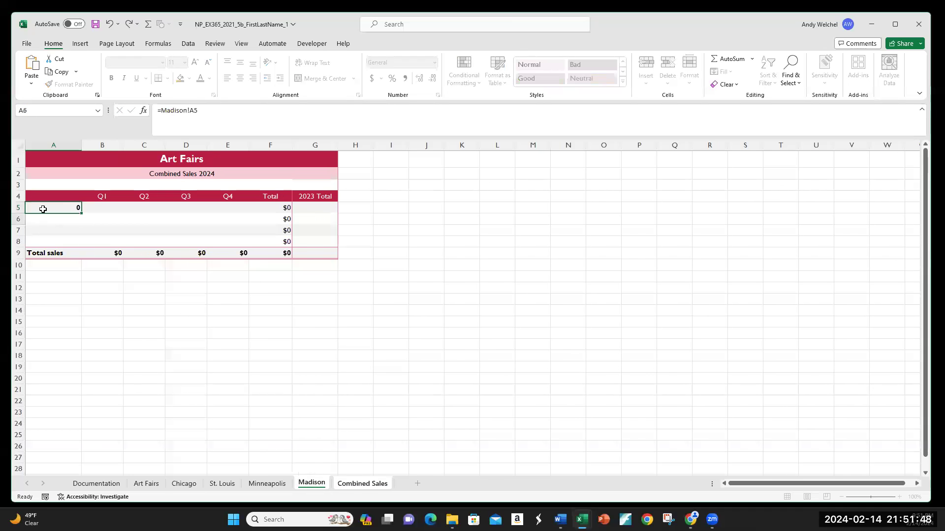
left_click(318, 487)
left_click(359, 484)
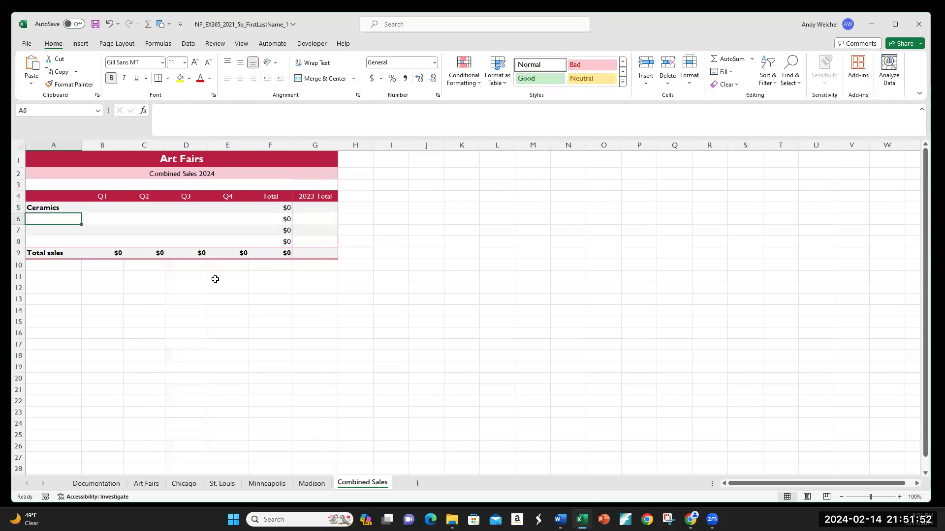
left_click(63, 209)
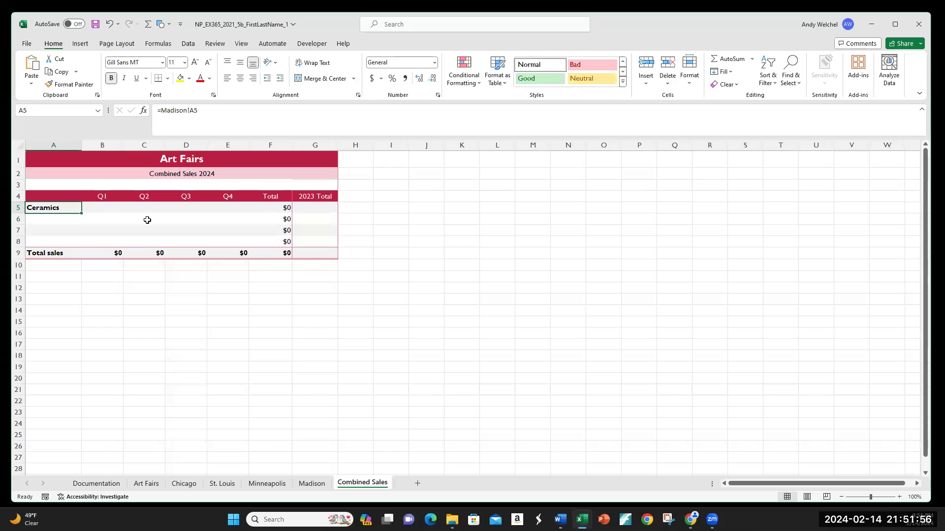
left_click(496, 241)
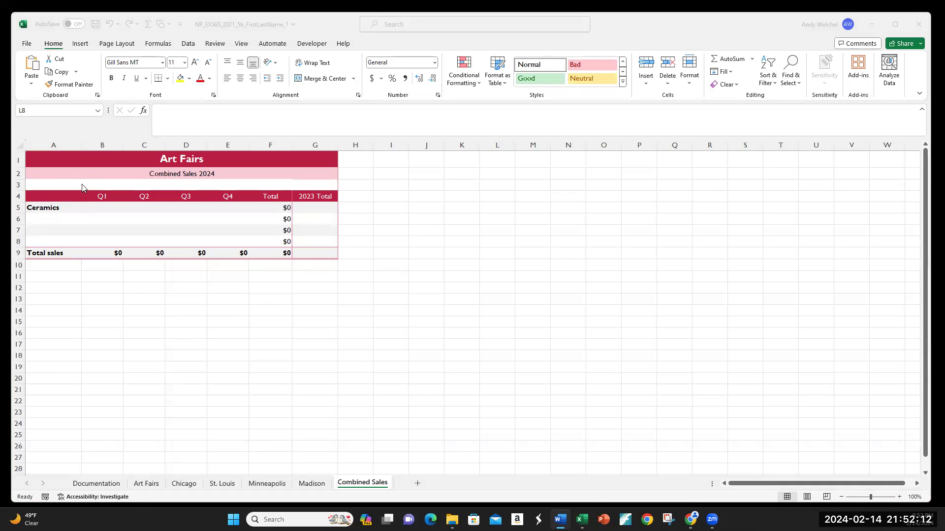
left_click(48, 207)
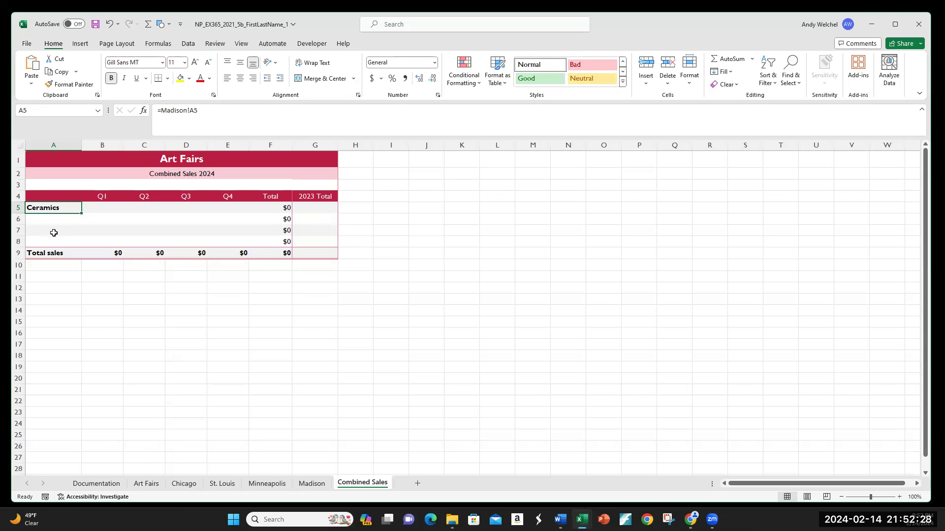
Fill the A5 formula down through A8, then undo the fill
left_click_drag(81, 214, 81, 243)
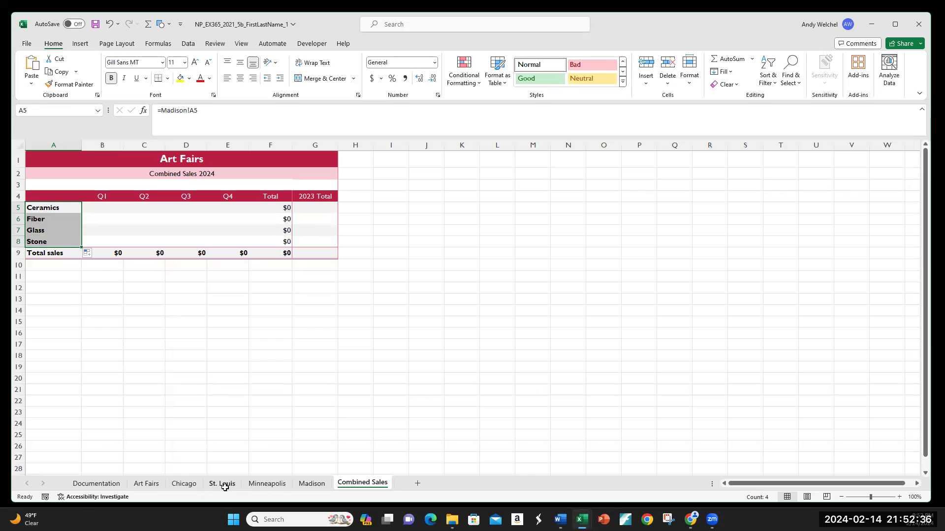
left_click(67, 207)
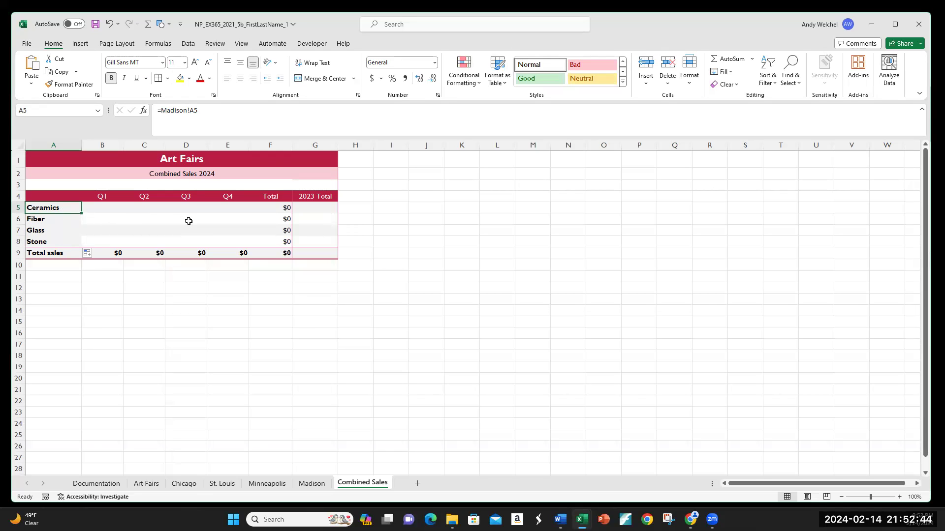
key("ctrl+z")
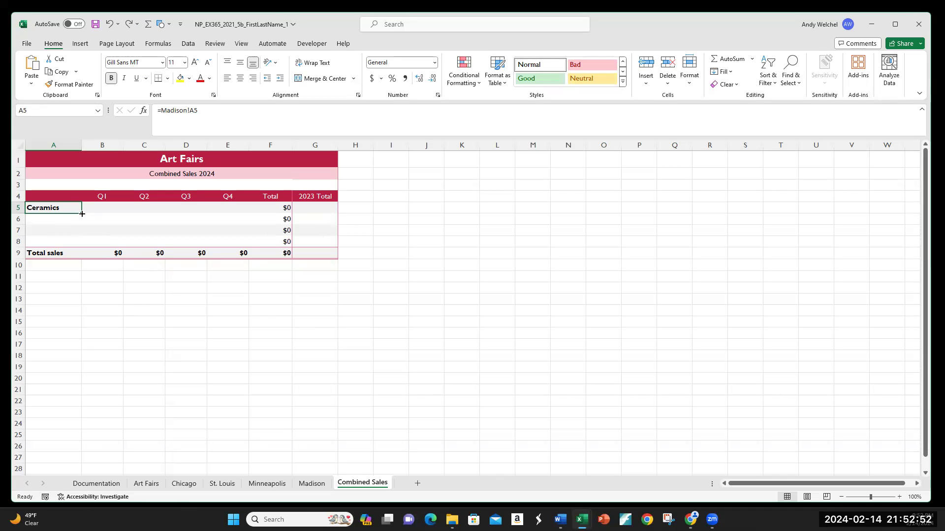
Fill the A5 formula down through A8 using Fill Without Formatting
left_click_drag(82, 214, 82, 247)
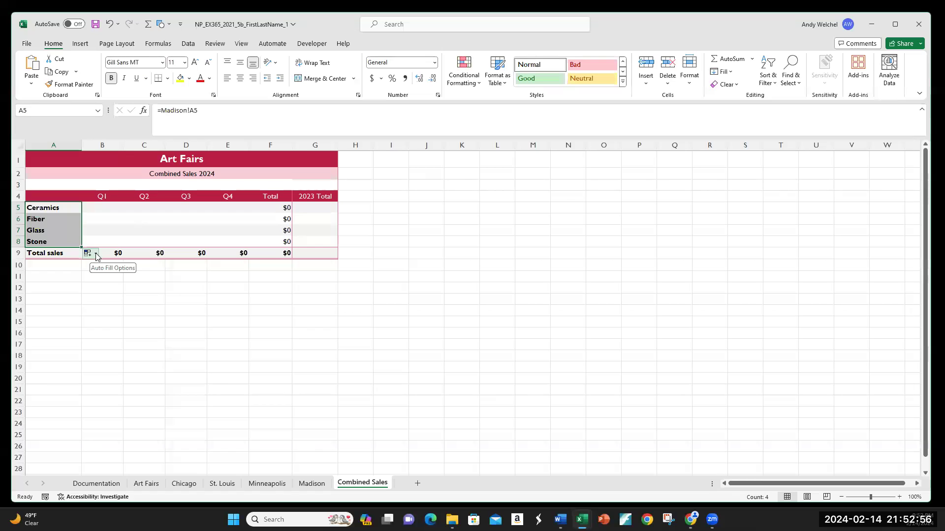
left_click(96, 255)
left_click(106, 288)
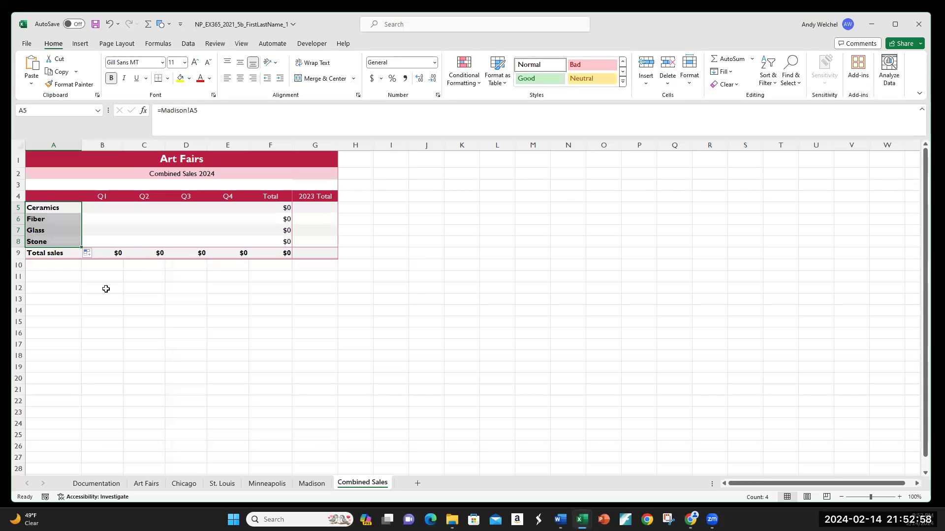
left_click(106, 289)
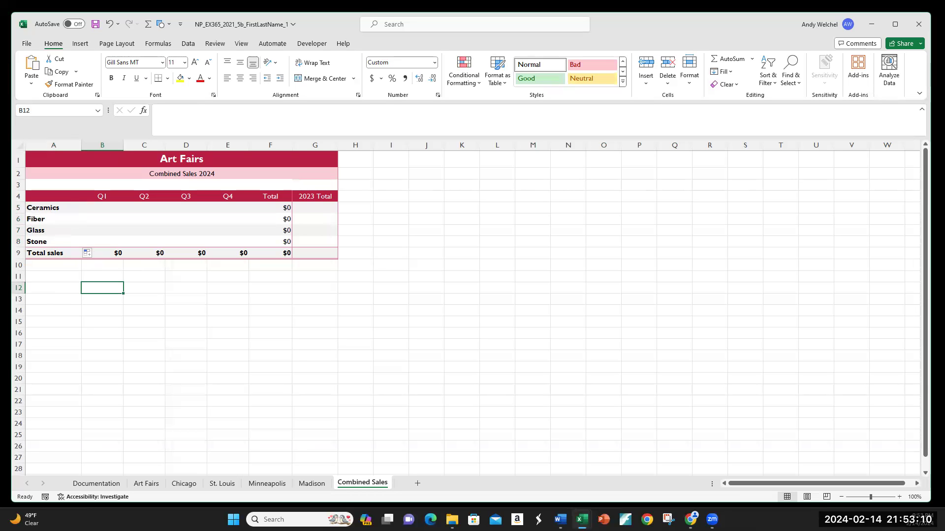
Try to build a formula in B5 adding B5 from the Chicago, St. Louis, Minneapolis and Madison sheets, then cancel it
left_click(105, 209)
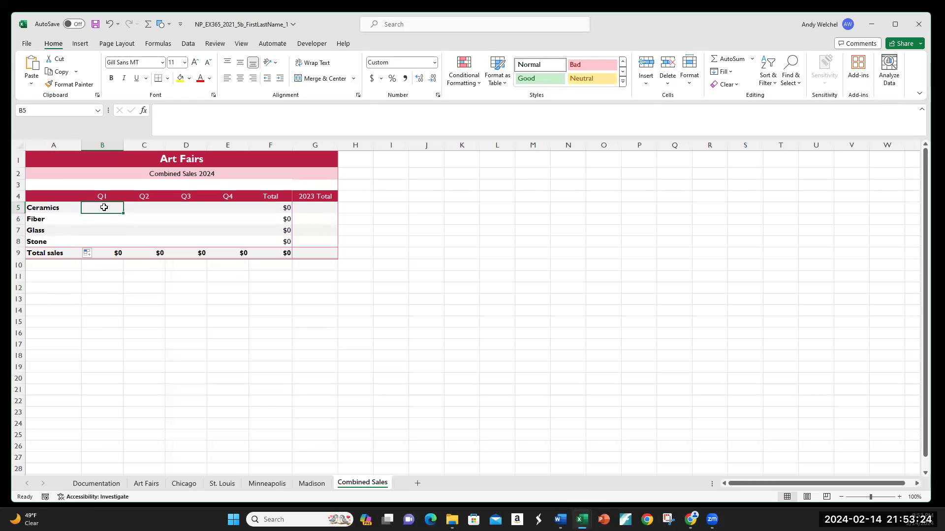
type("=")
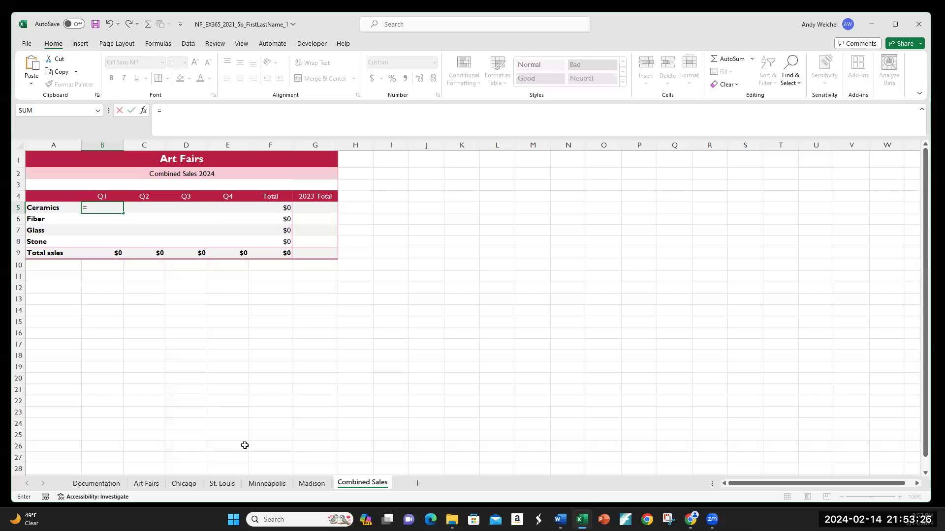
left_click(187, 484)
left_click(115, 210)
type("+")
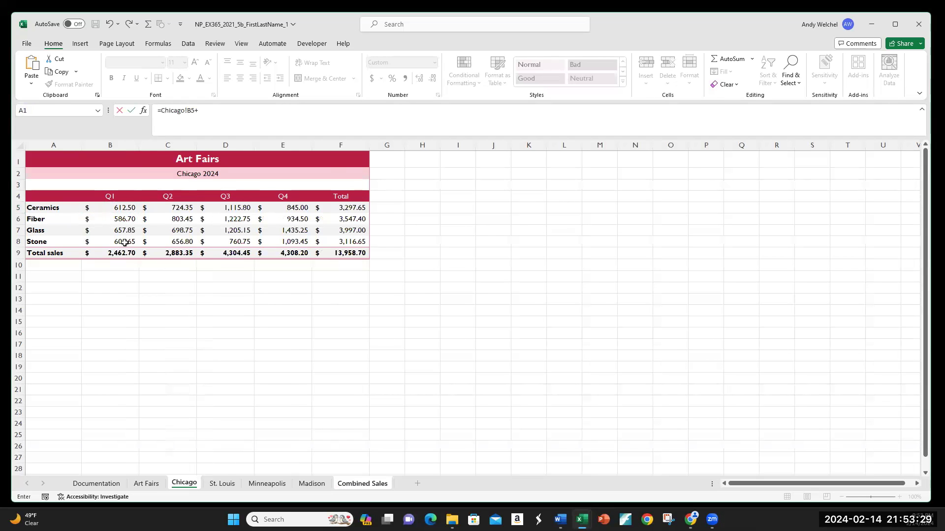
left_click(231, 482)
left_click(116, 208)
type("+")
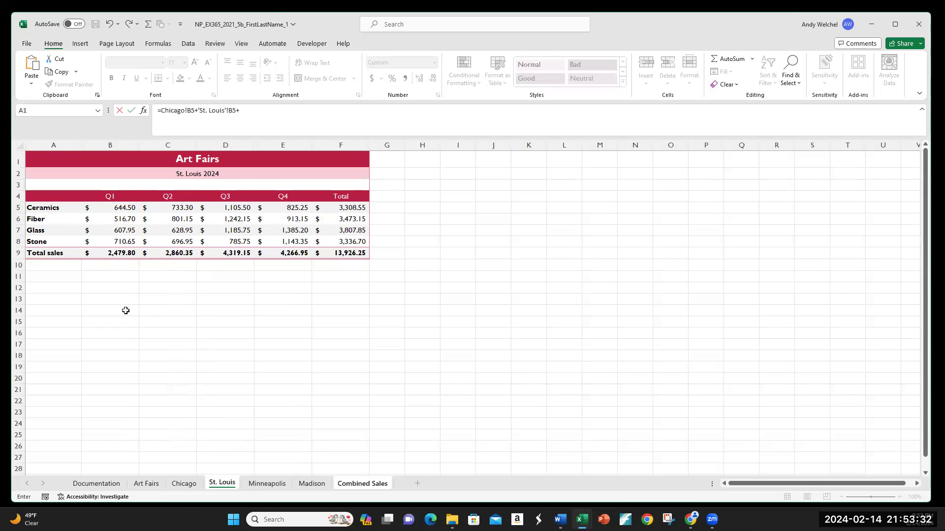
left_click(268, 487)
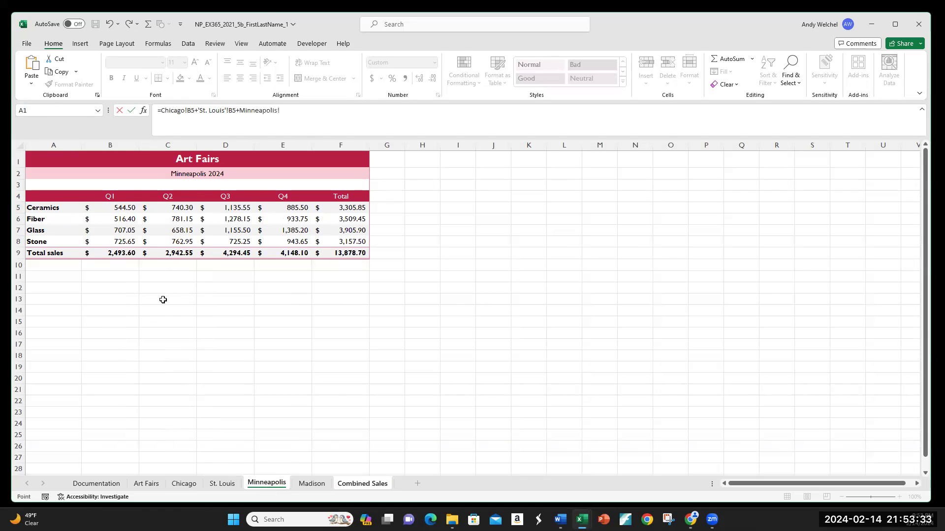
left_click(120, 209)
type("+")
left_click(304, 485)
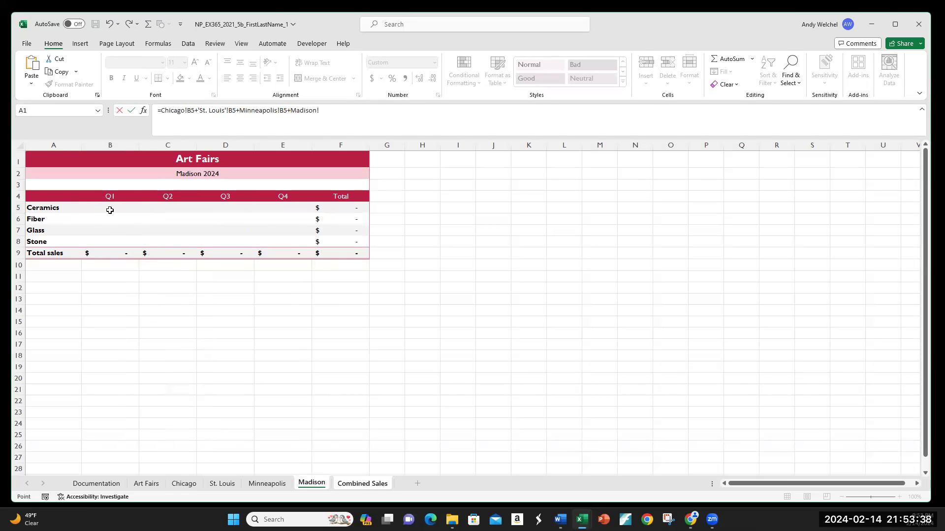
type("+")
left_click(110, 210)
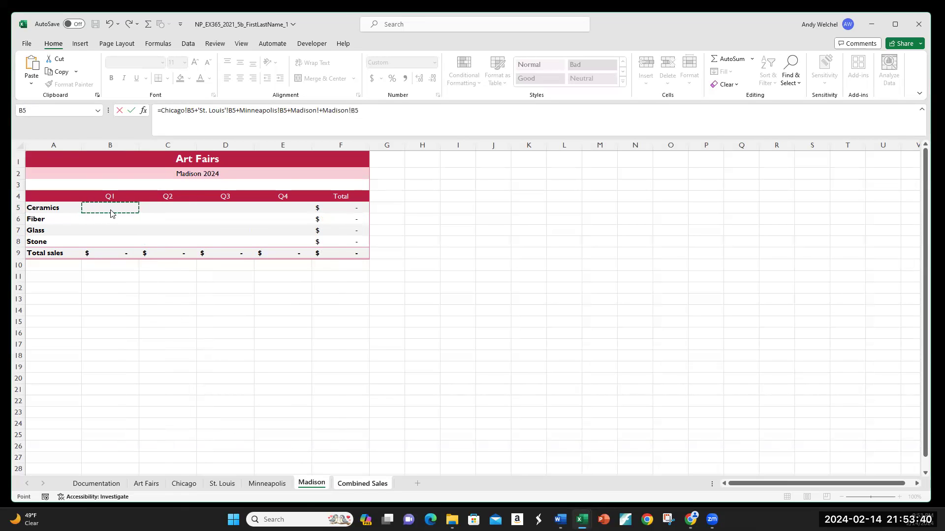
key("Return")
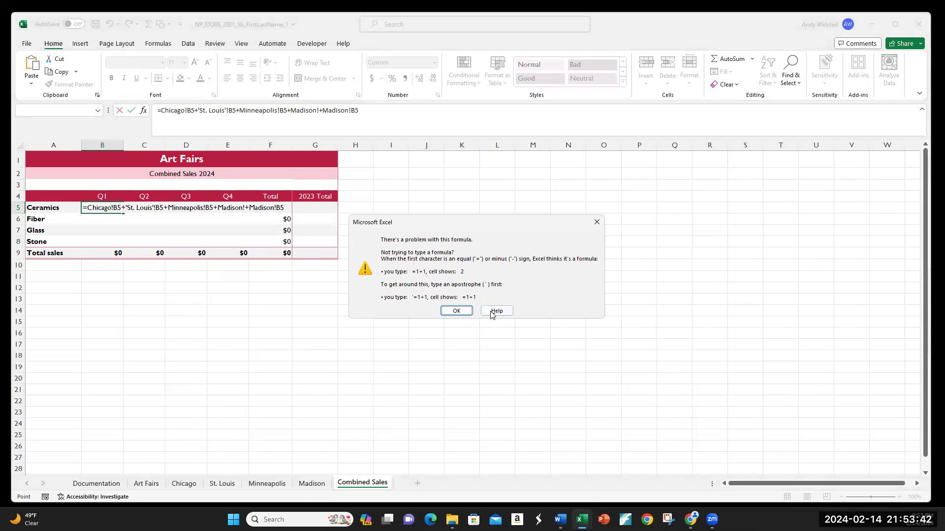
left_click(456, 311)
key("BackSpace")
key("BackSpace")
key("BackSpace")
key("BackSpace")
key("BackSpace")
key("BackSpace")
key("BackSpace")
key("BackSpace")
key("BackSpace")
key("BackSpace")
key("BackSpace")
key("BackSpace")
key("BackSpace")
key("BackSpace")
key("BackSpace")
key("BackSpace")
key("BackSpace")
key("BackSpace")
key("BackSpace")
key("BackSpace")
left_click_drag(248, 109, 148, 110)
key("BackSpace")
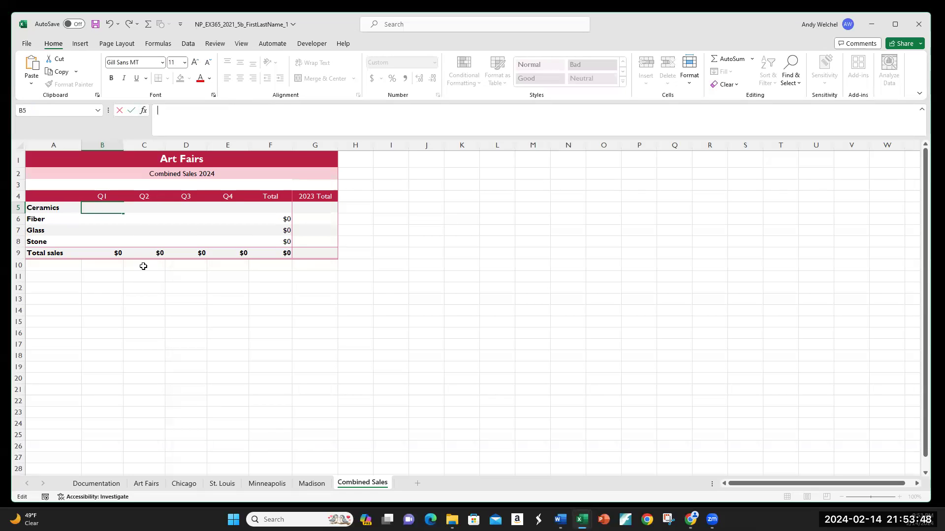
key("Escape")
left_click(59, 275)
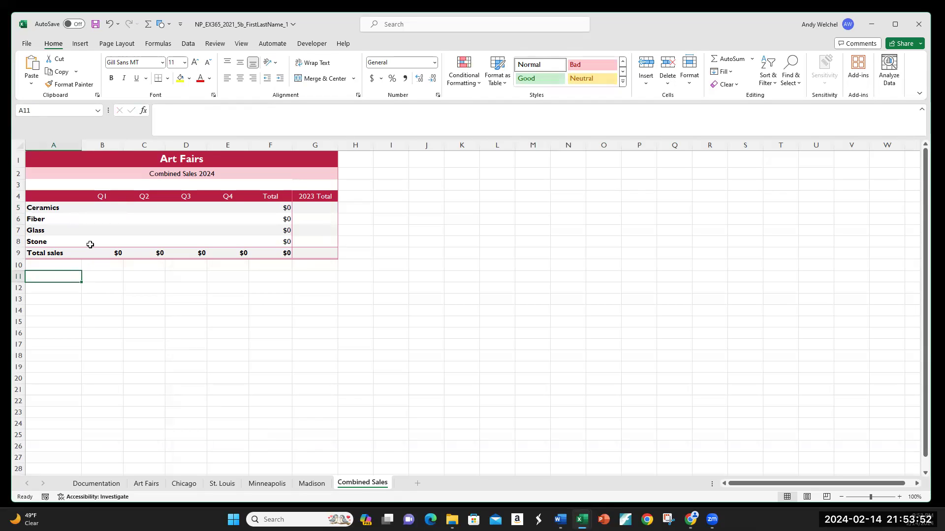
Read the Microsoft support article on creating a 3-D reference across worksheets
key("alt+Tab")
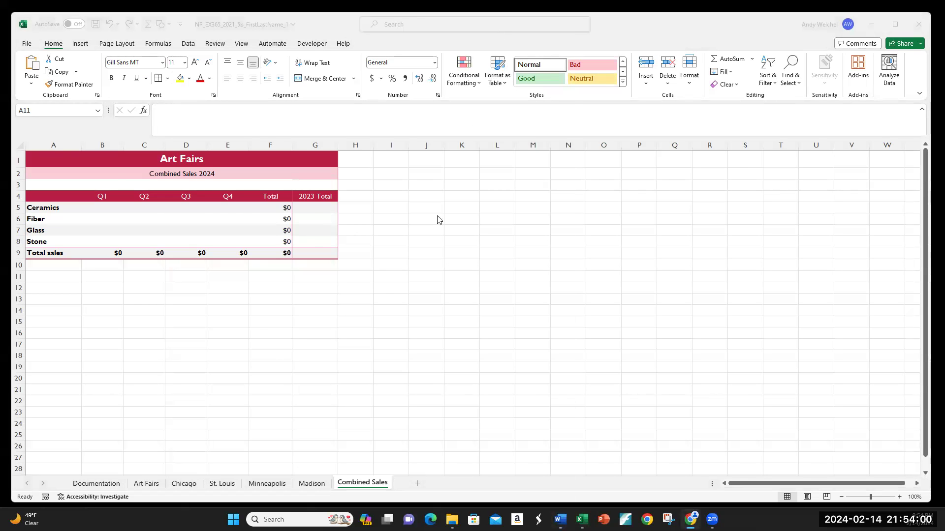
key("alt+Tab")
scroll(377, 315, "down", 3)
scroll(377, 314, "up", 5)
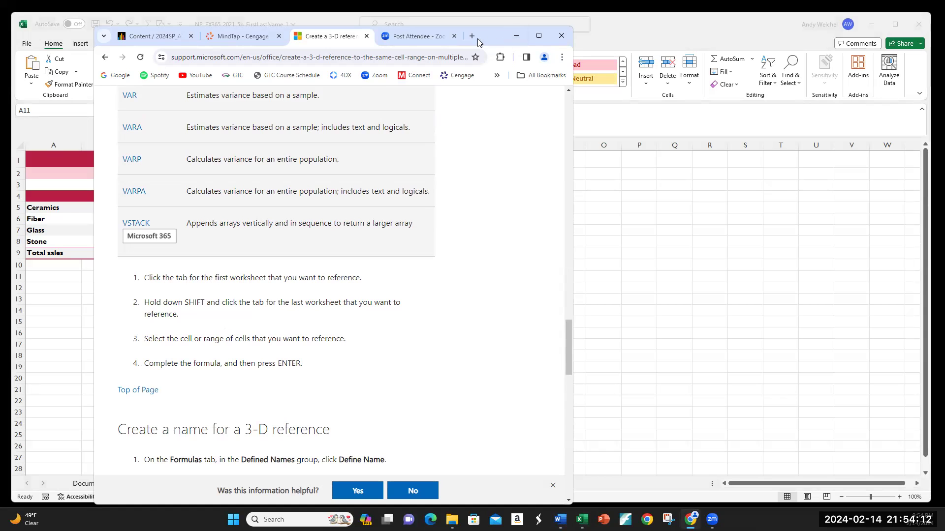
left_click(516, 36)
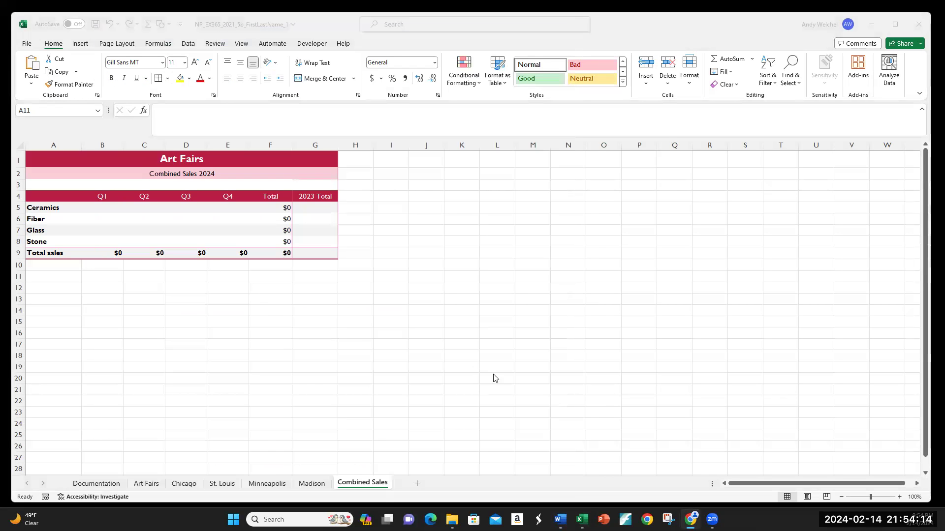
Enter =SUM('Chicago:Madison'!B5) in B5 of Combined Sales as a 3-D reference across the city sheets
left_click(104, 207)
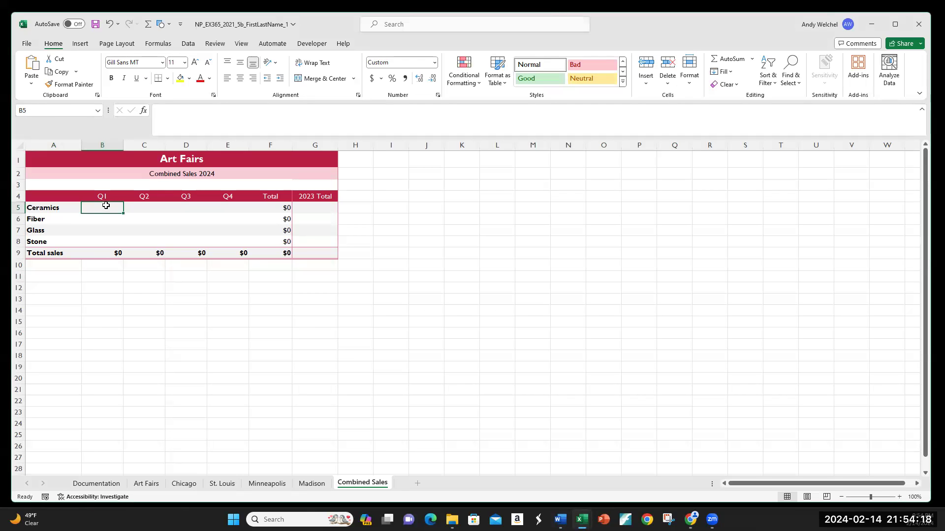
type("=SUM(")
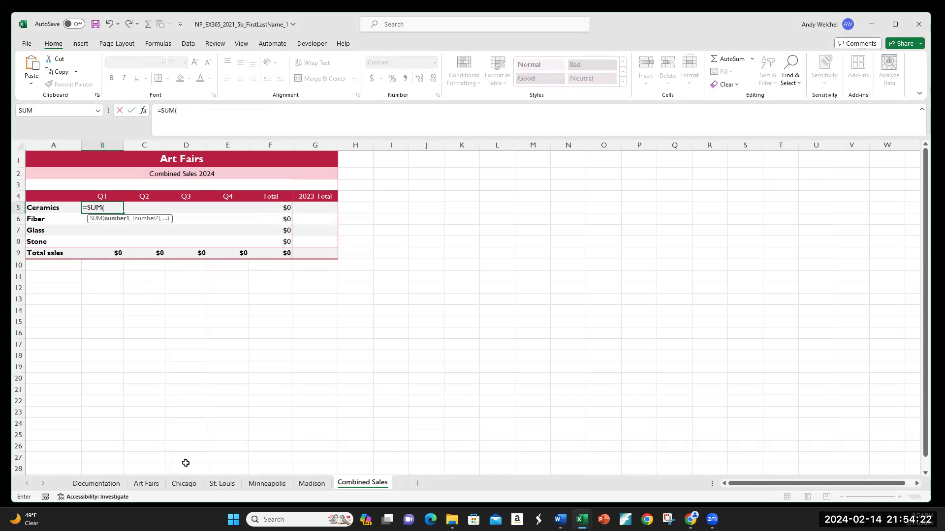
left_click(185, 483)
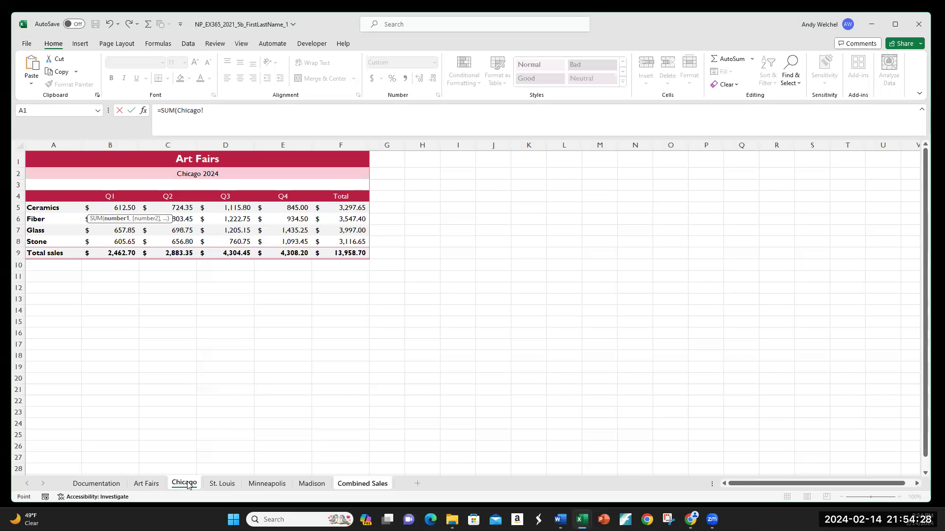
left_click(312, 483, "shift")
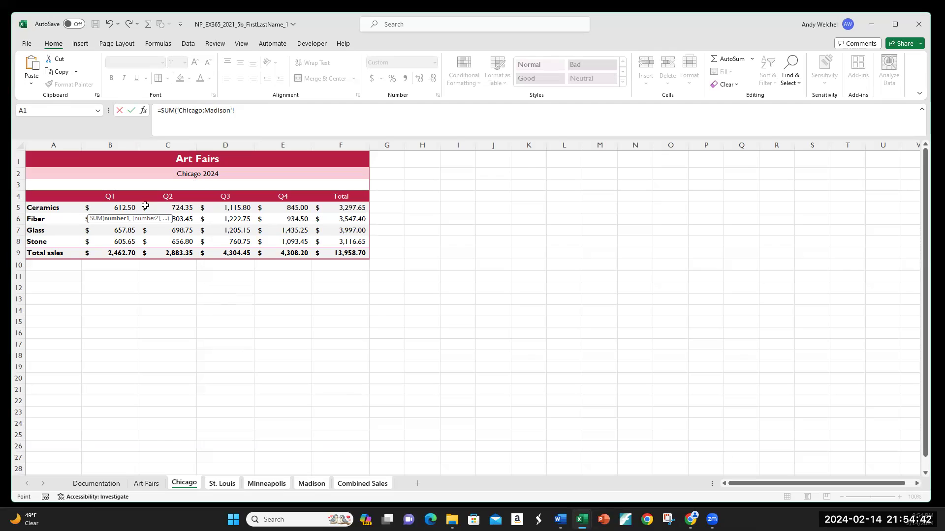
left_click(120, 209)
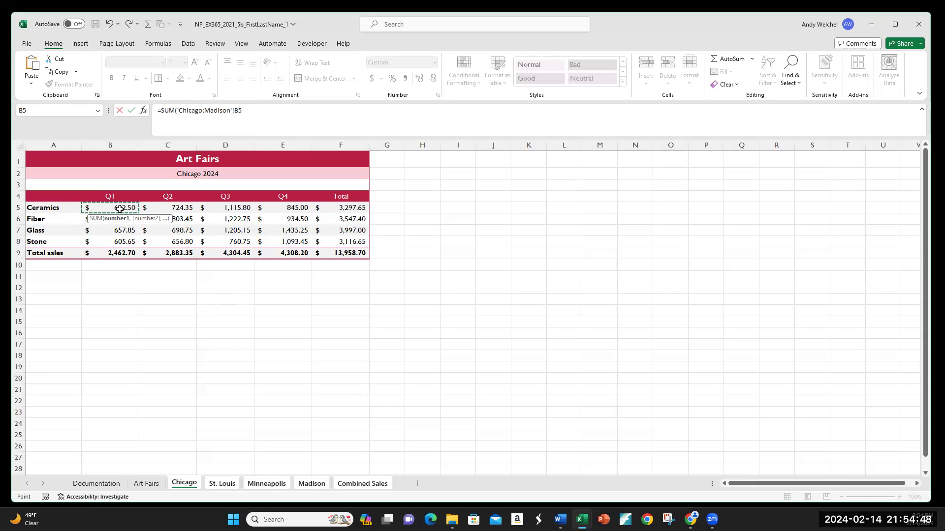
type(")")
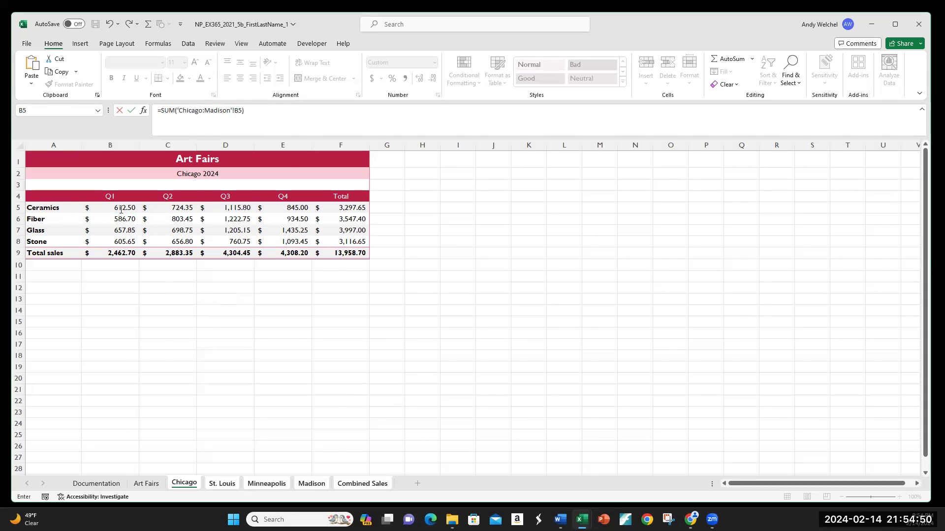
key("Return")
left_click(120, 209)
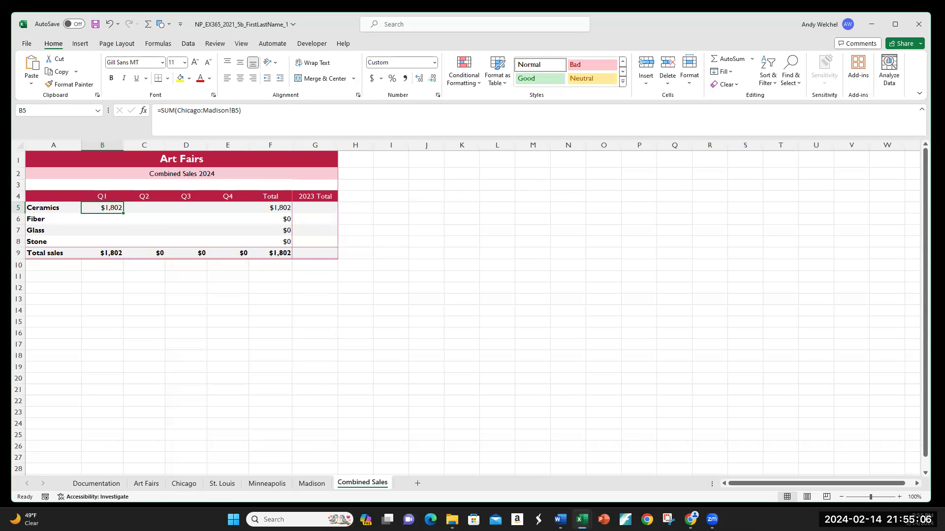
Fill the B5 formula down through B8 using Fill Without Formatting
key("alt+Tab")
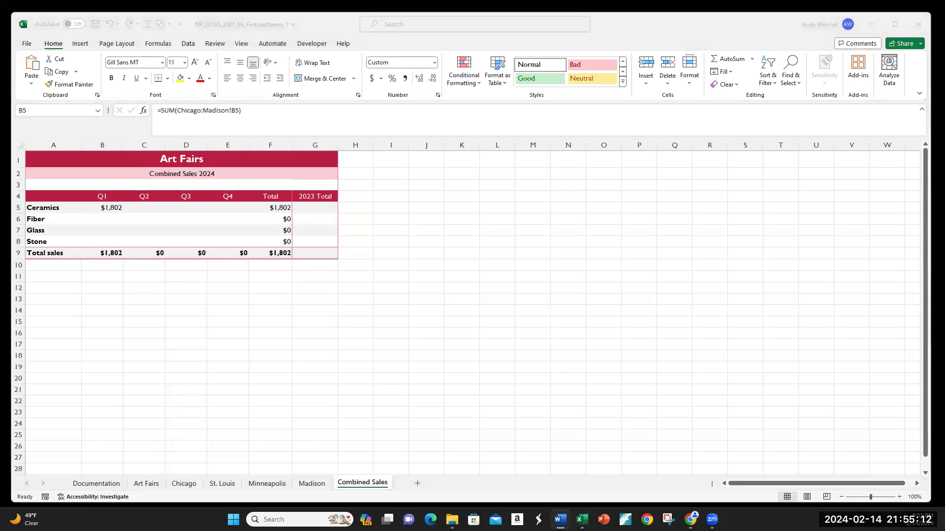
left_click(120, 210)
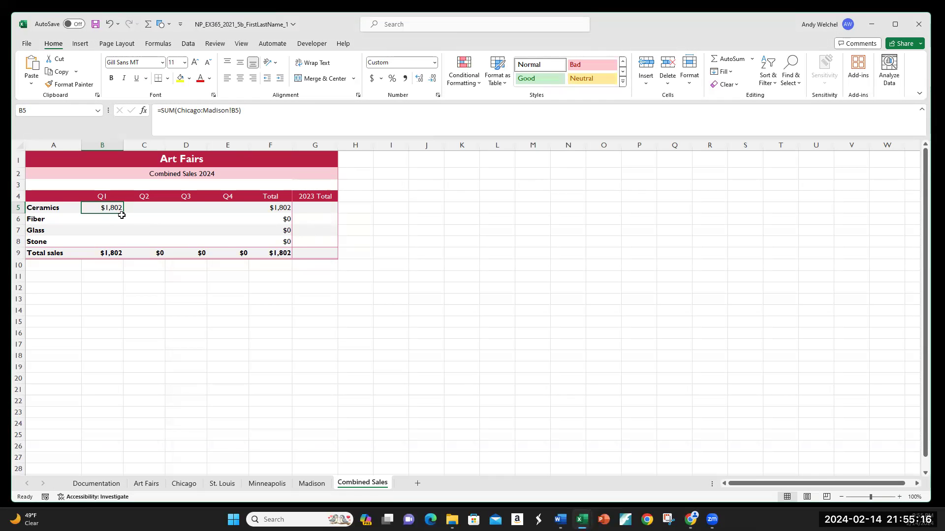
left_click_drag(123, 214, 125, 246)
left_click(137, 254)
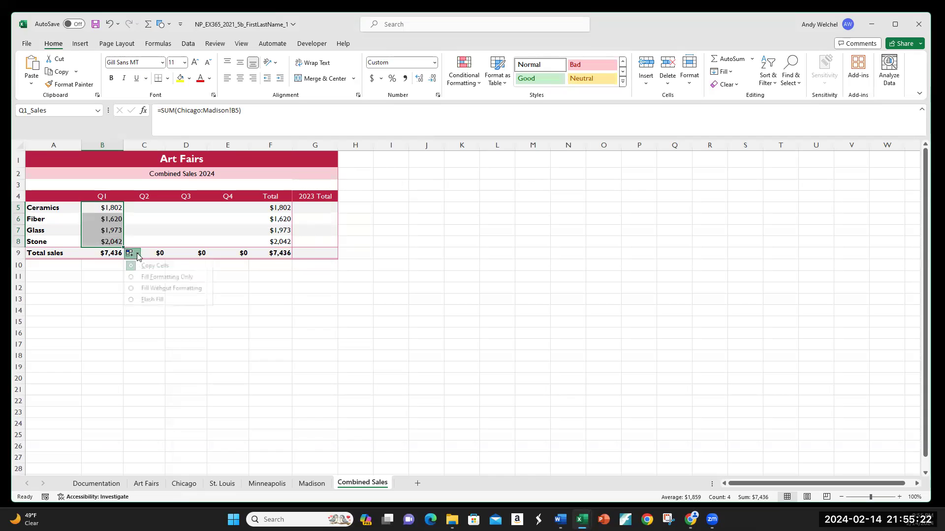
left_click(131, 288)
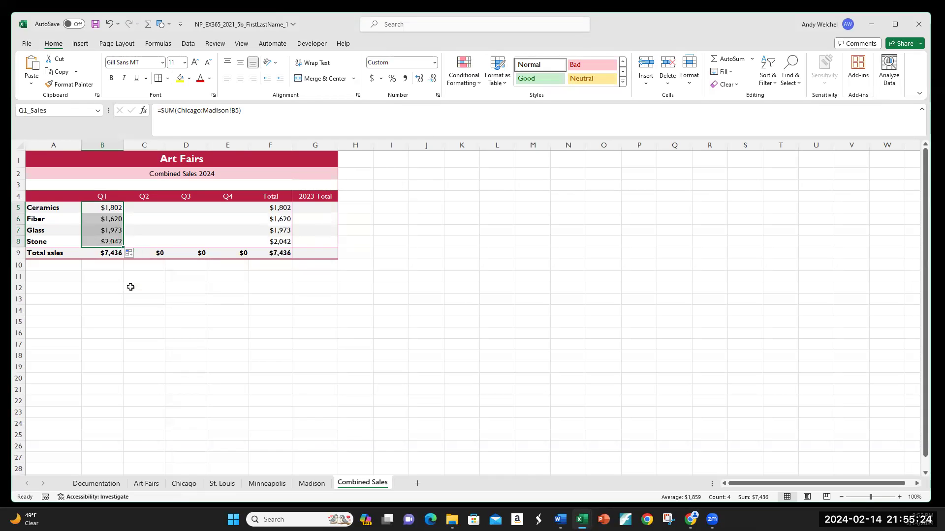
Fill the 3-D reference formulas in B5:B8 across through column E for Q2 to Q4
left_click(106, 286)
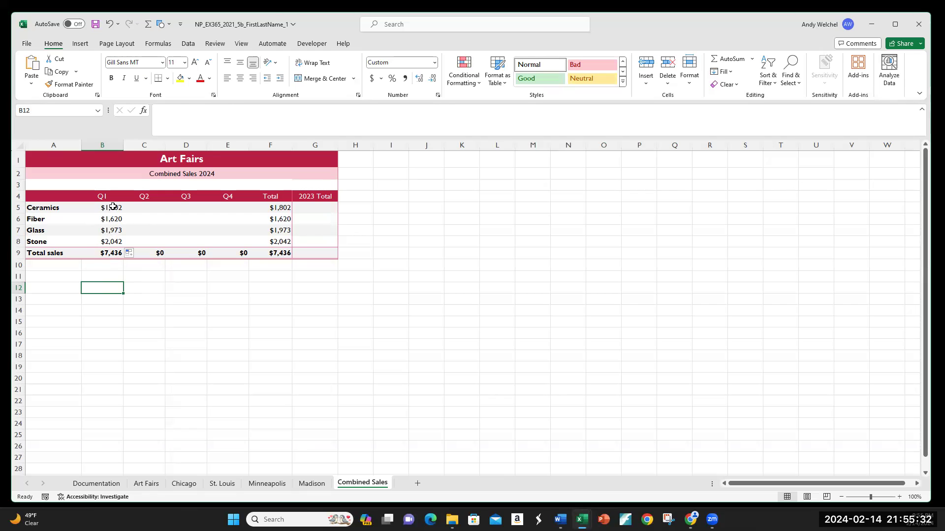
left_click(113, 208)
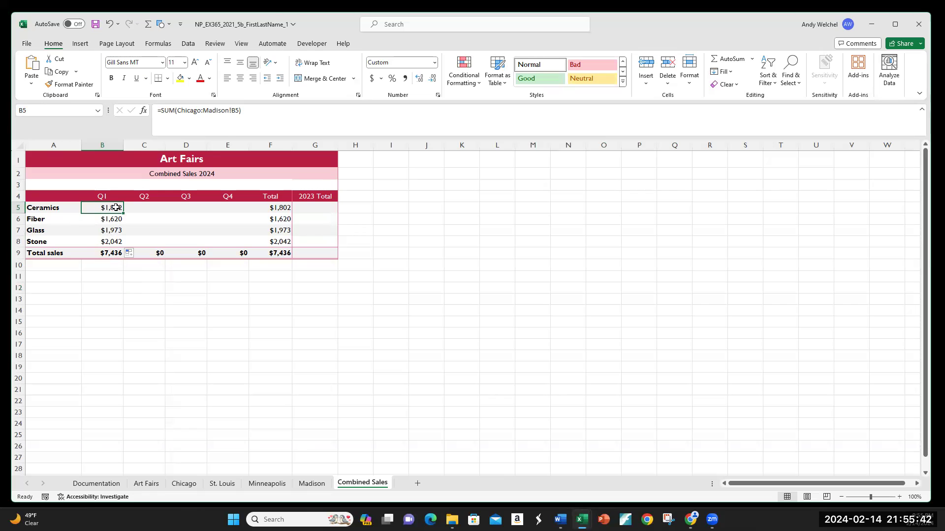
left_click_drag(115, 207, 115, 241)
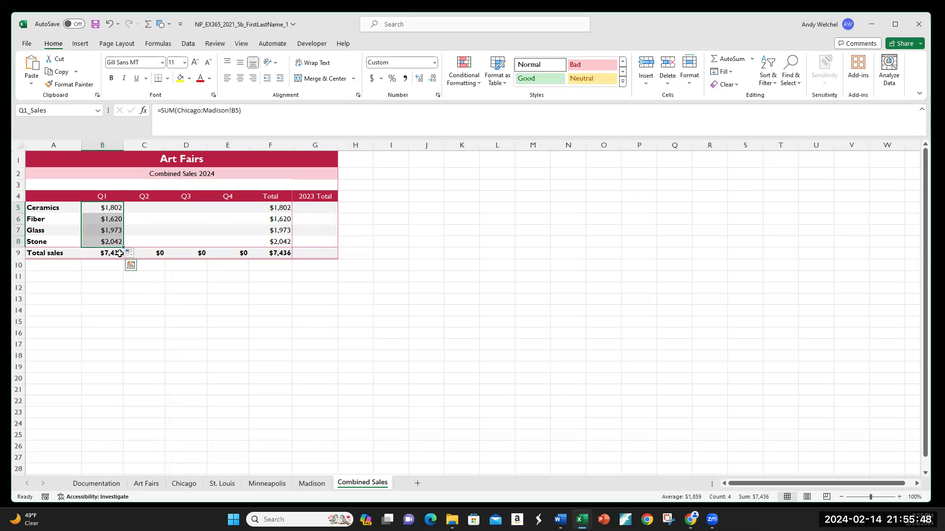
left_click(109, 210)
left_click_drag(109, 221, 239, 246)
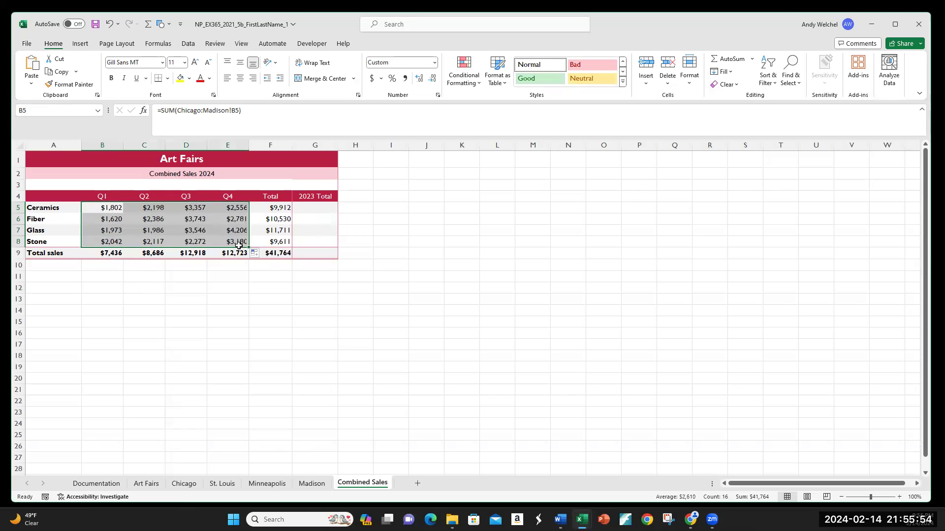
Inspect the Combined Sales formulas and compare them with the Chicago, St. Louis, Minneapolis and Madison sheets
left_click(233, 213)
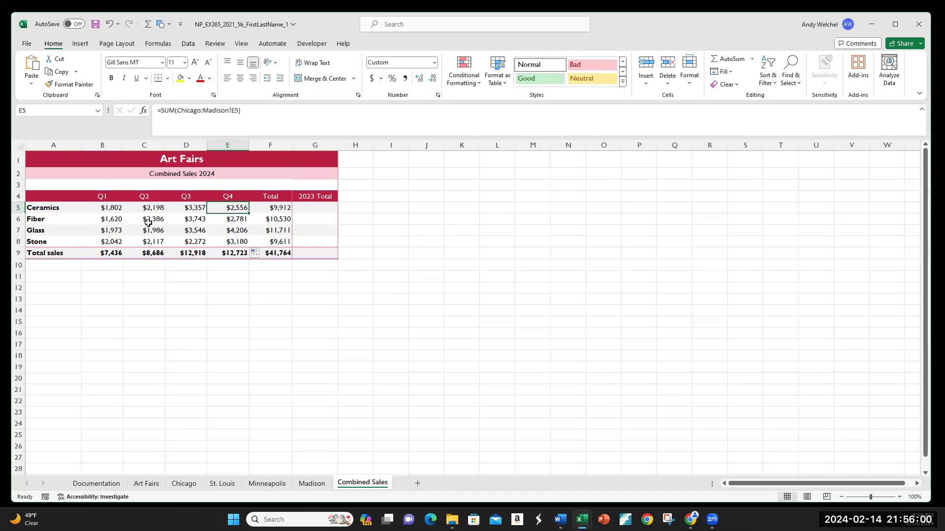
left_click(236, 241)
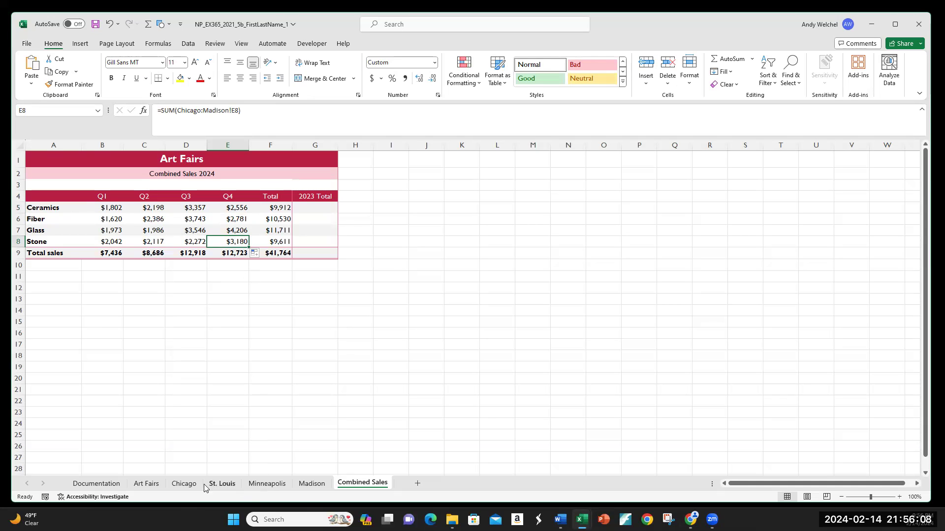
left_click(183, 484)
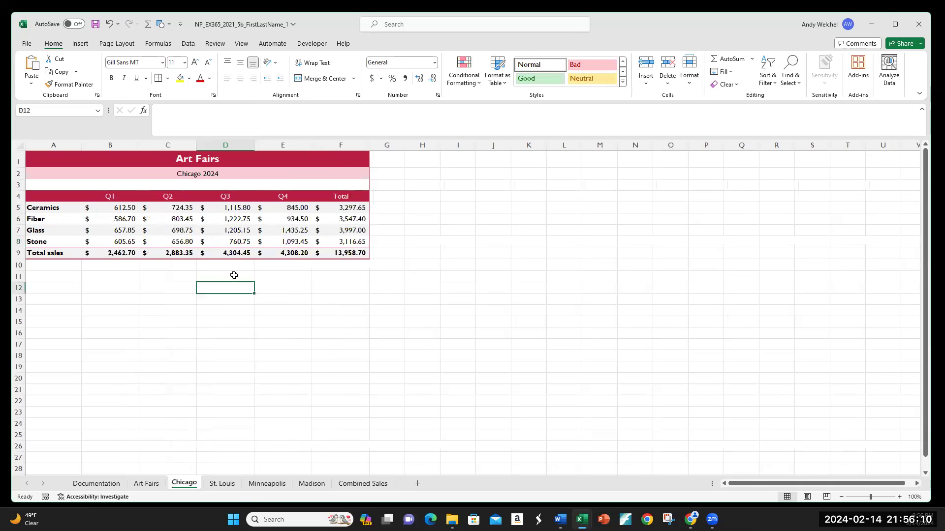
left_click(280, 242)
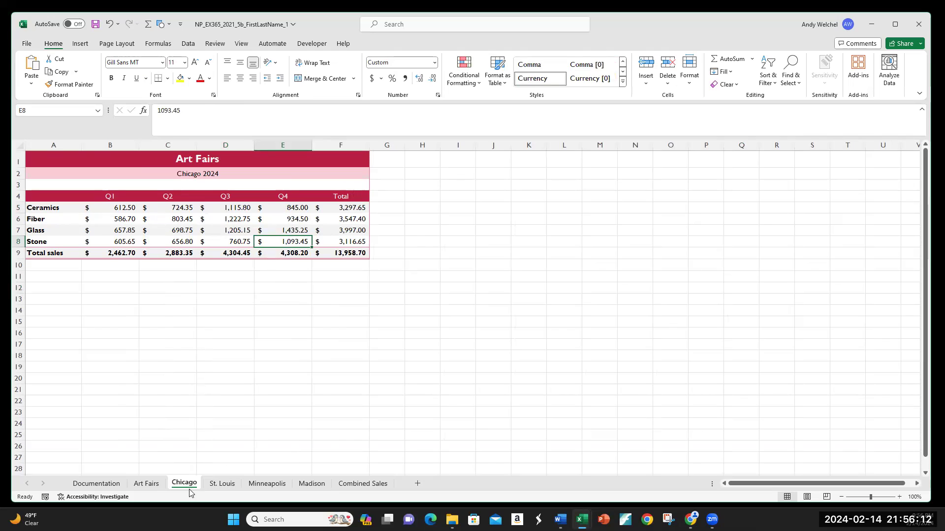
left_click(222, 484)
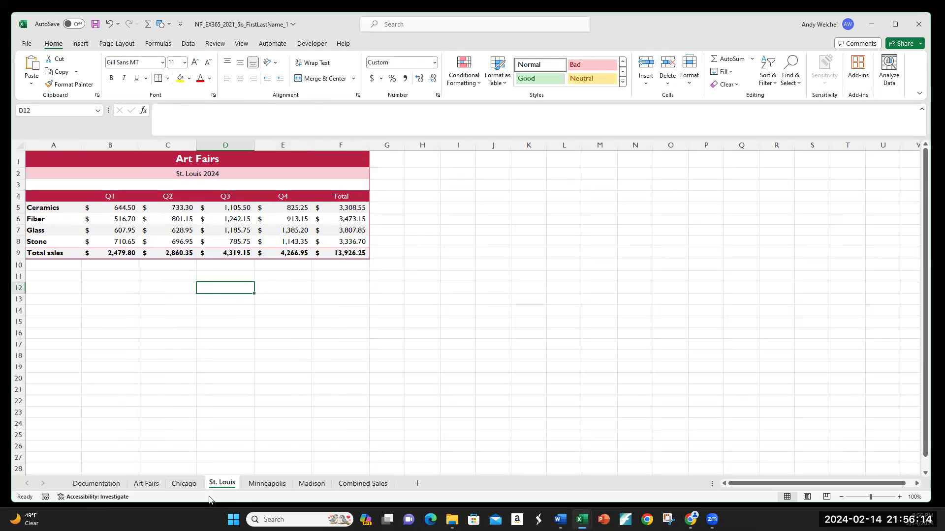
left_click(259, 485)
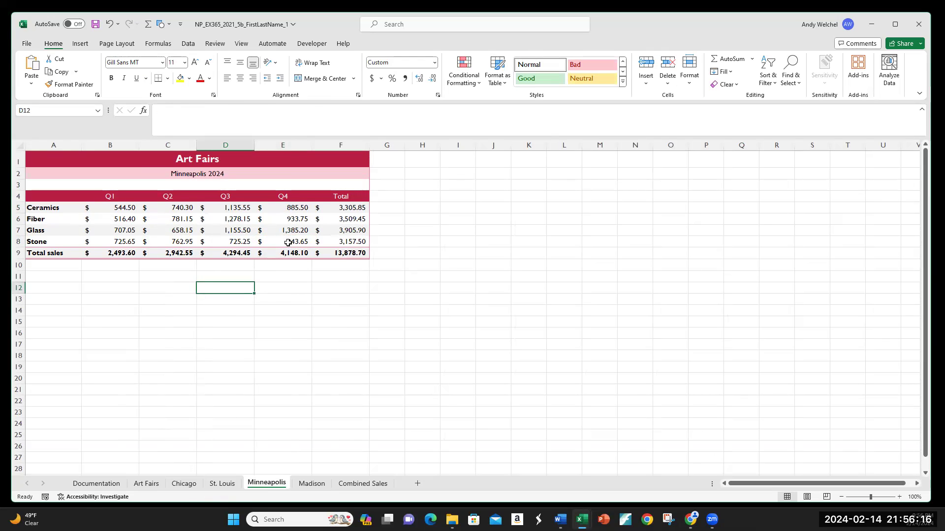
left_click(310, 487)
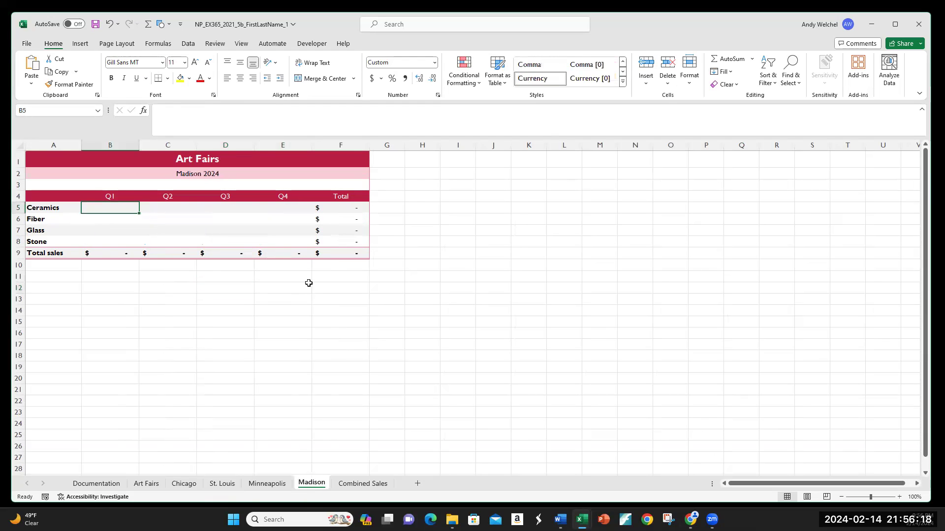
left_click(349, 485)
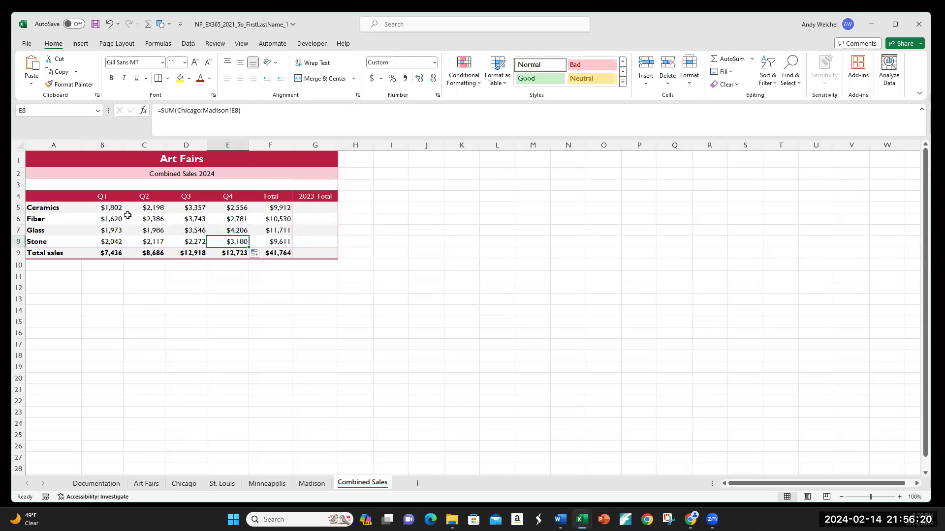
left_click(156, 229)
left_click(223, 229)
left_click(230, 253)
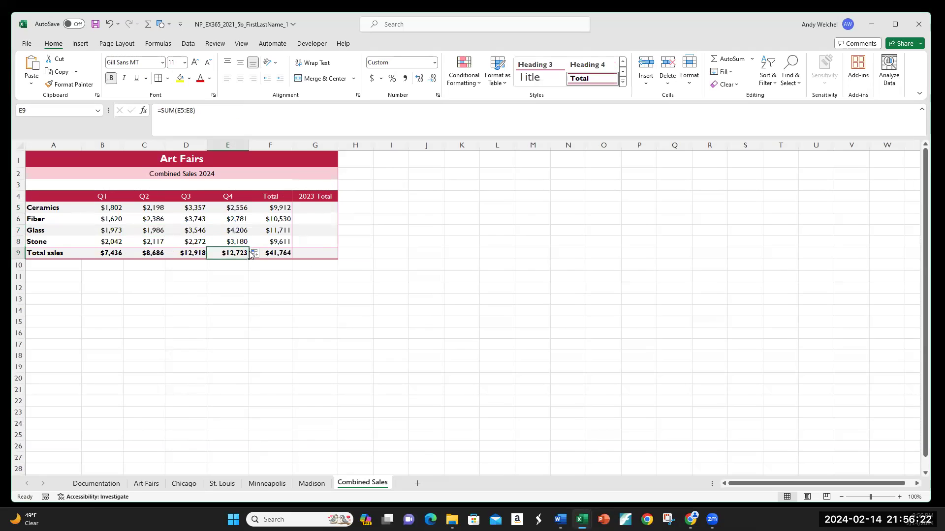
left_click(241, 286)
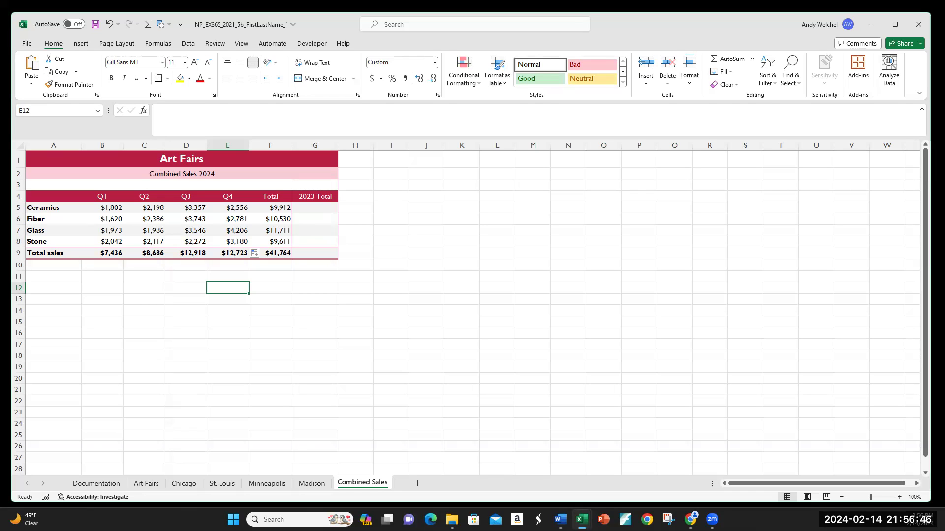
left_click(116, 208)
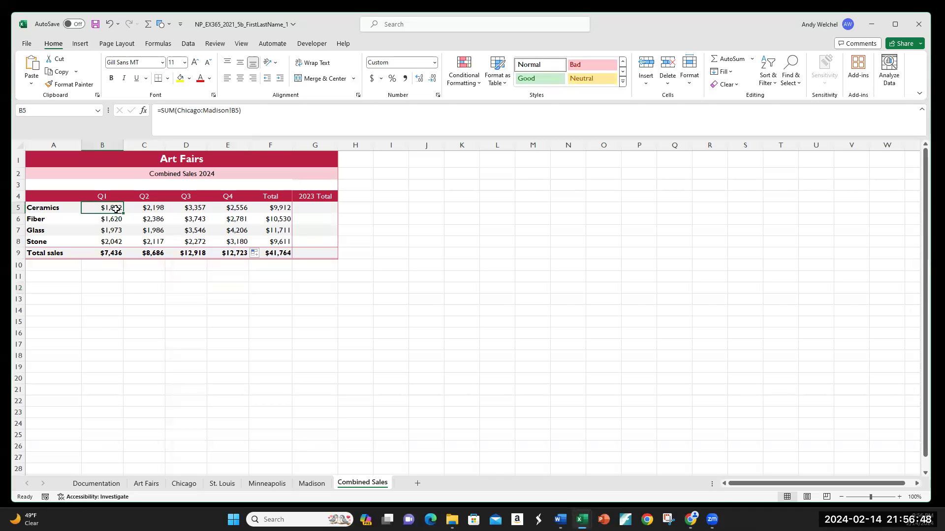
left_click_drag(116, 208, 116, 242)
left_click(105, 208)
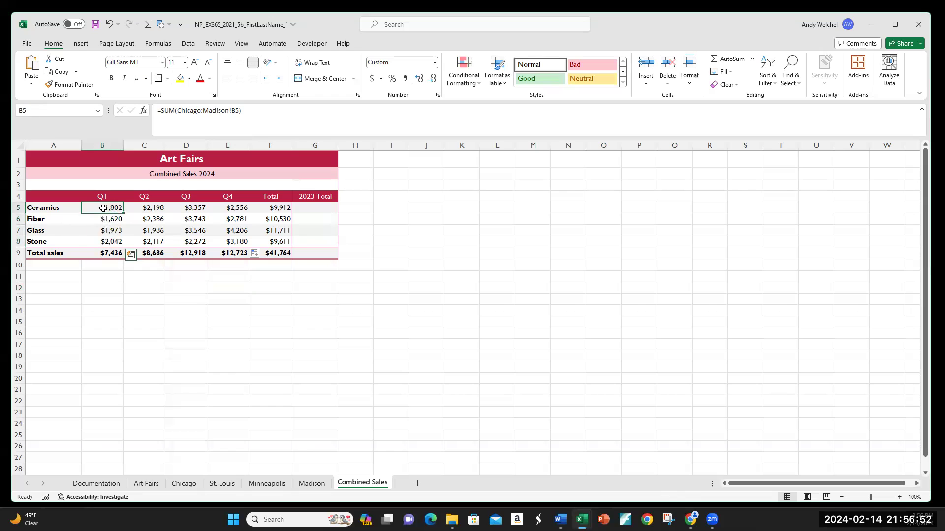
left_click_drag(145, 208, 240, 209)
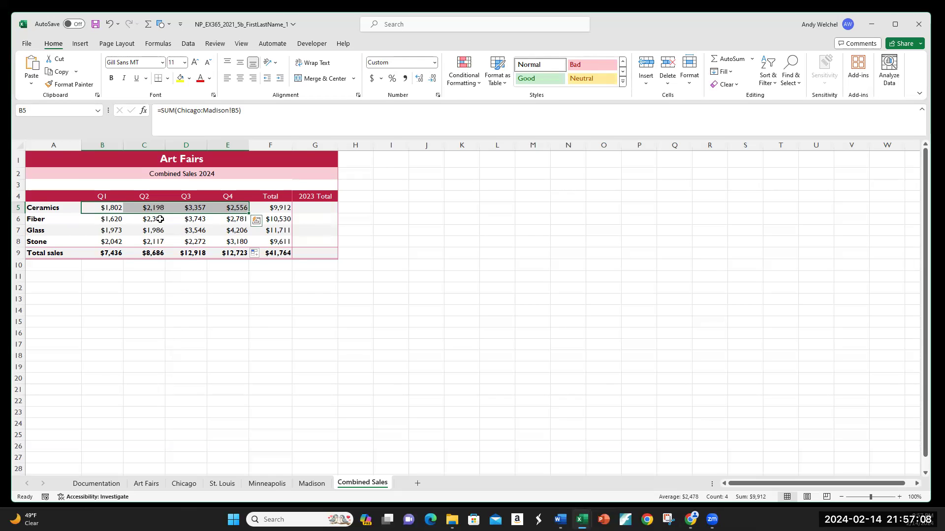
left_click(108, 207)
left_click_drag(108, 207, 244, 208)
left_click_drag(106, 207, 234, 209)
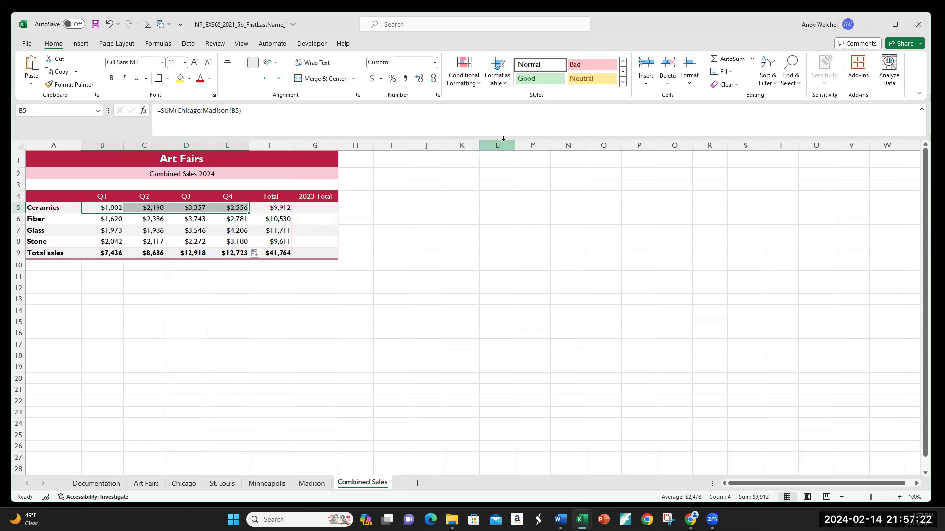
left_click(189, 44)
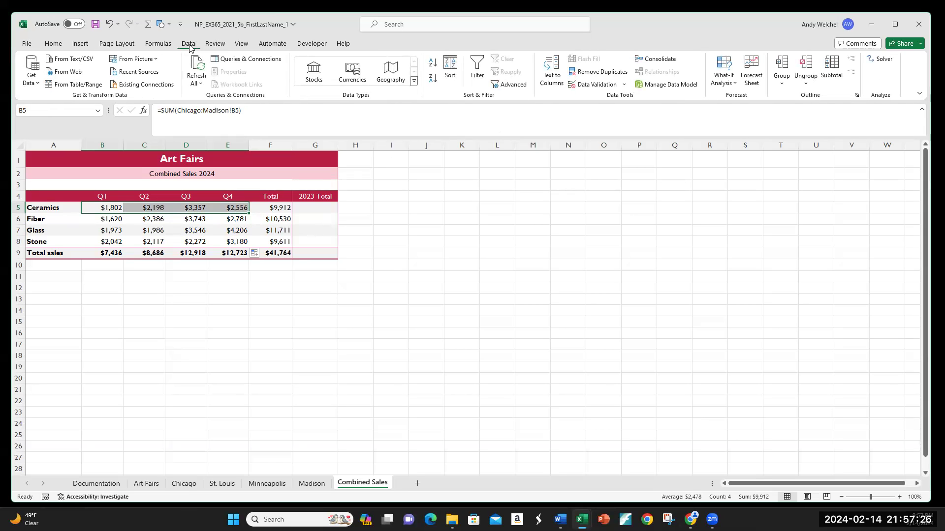
left_click(159, 43)
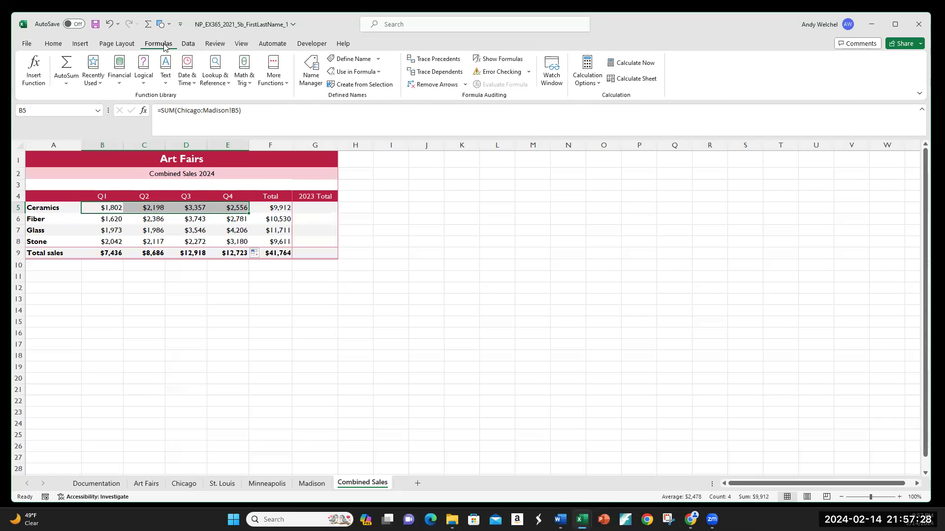
left_click(378, 60)
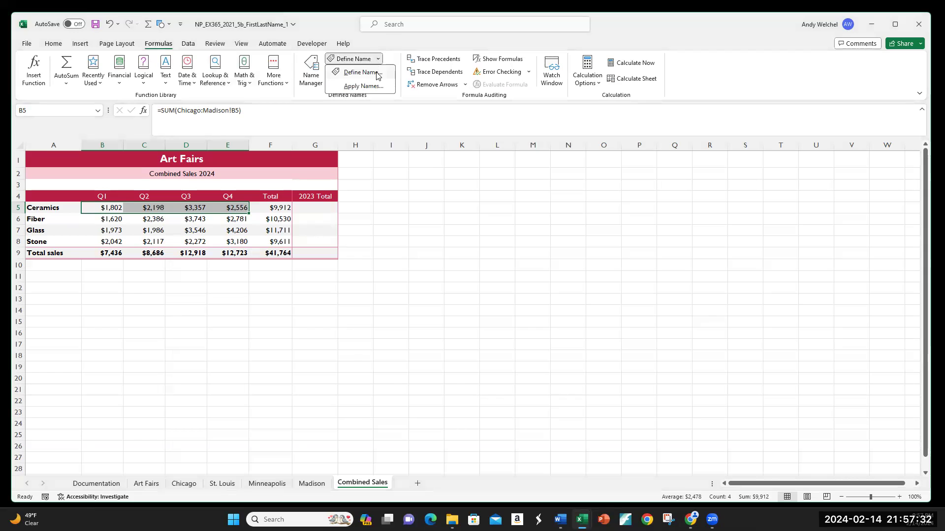
left_click(378, 72)
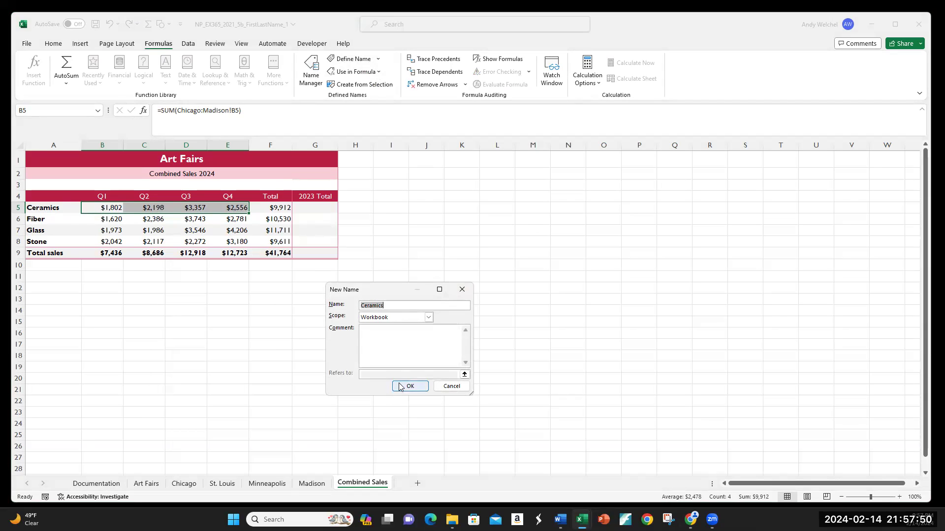
left_click(451, 386)
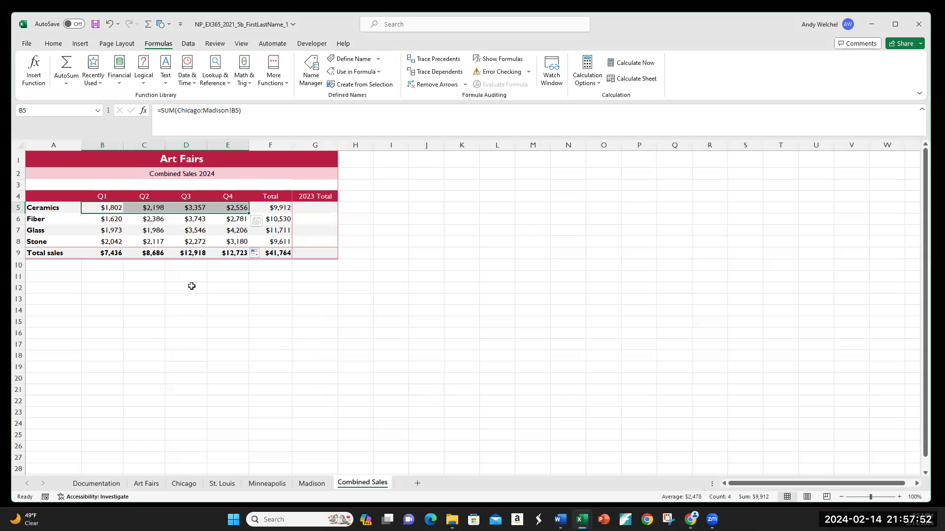
right_click(113, 208)
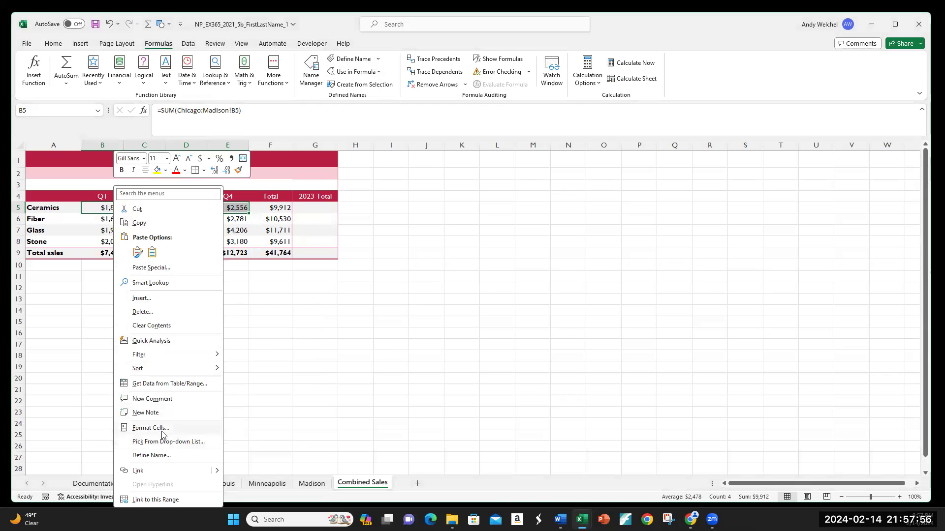
left_click(160, 454)
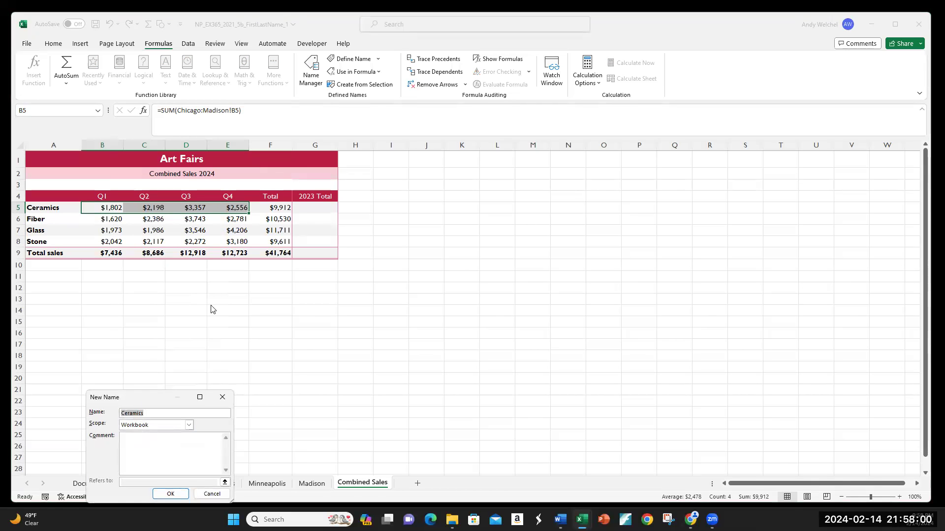
left_click(236, 395)
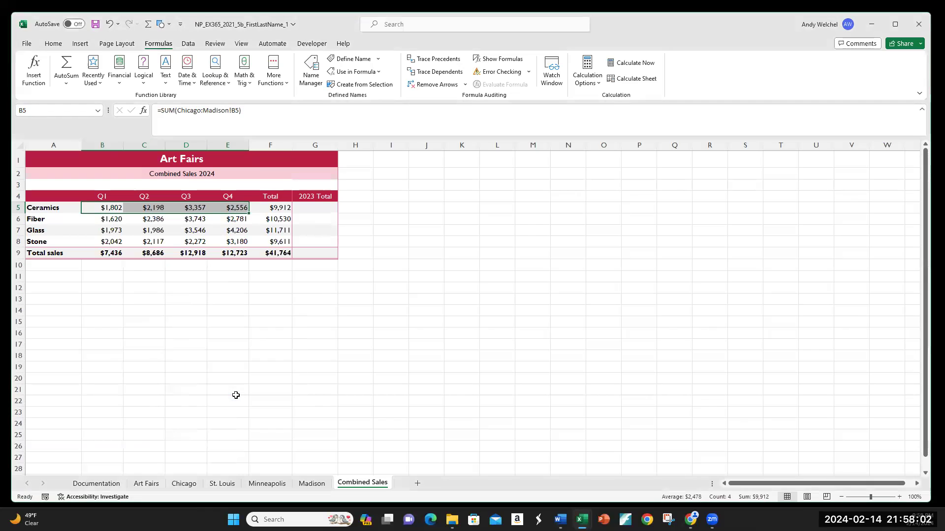
Delete the empty Ceramics name using the Name Manager
left_click(188, 301)
left_click_drag(107, 213, 237, 208)
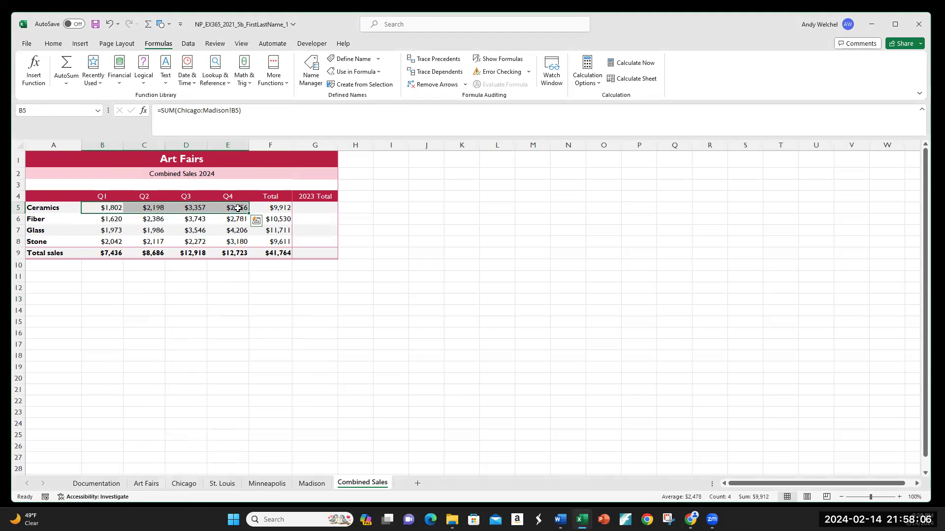
left_click(59, 209)
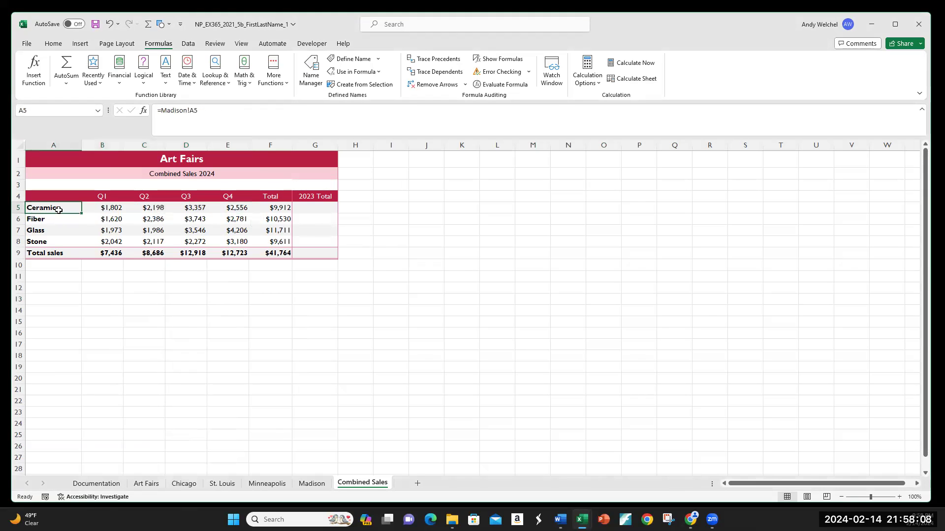
left_click_drag(95, 209, 233, 209)
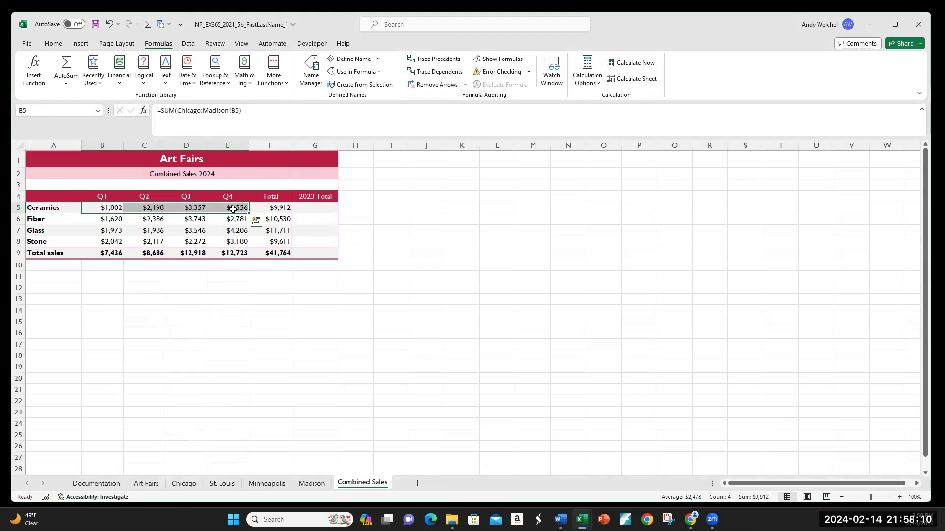
left_click(51, 109)
left_click(179, 276)
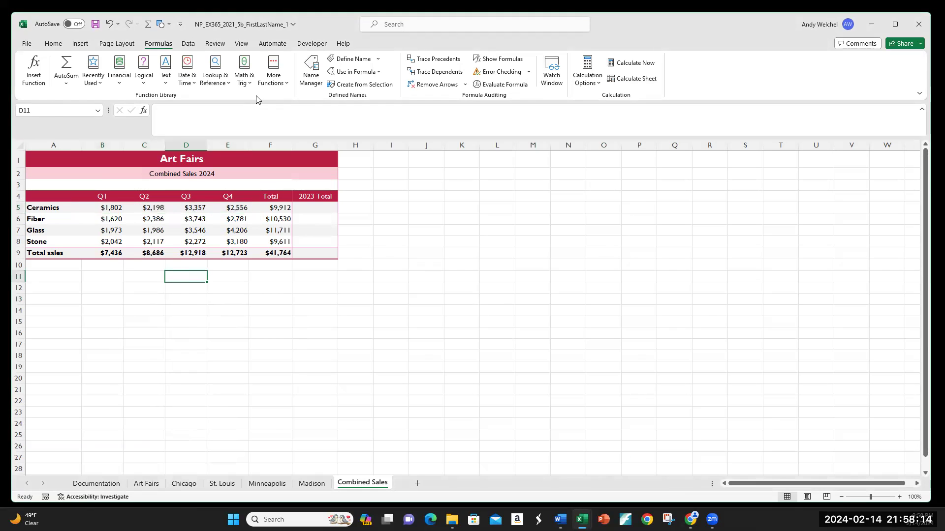
left_click(312, 72)
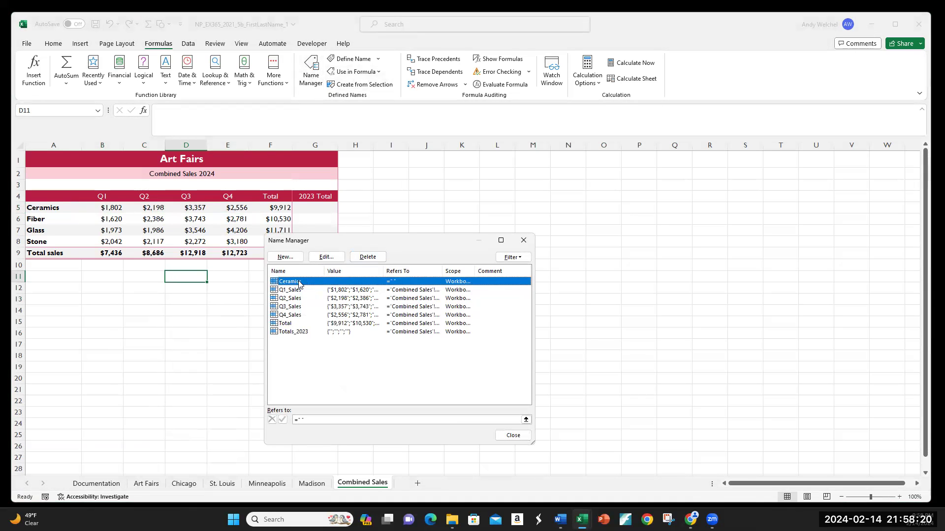
left_click(363, 257)
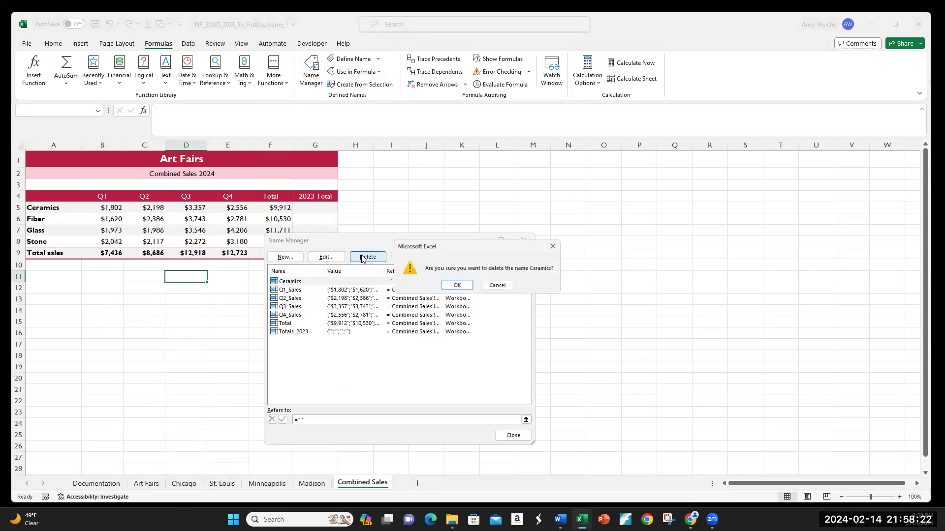
left_click(456, 286)
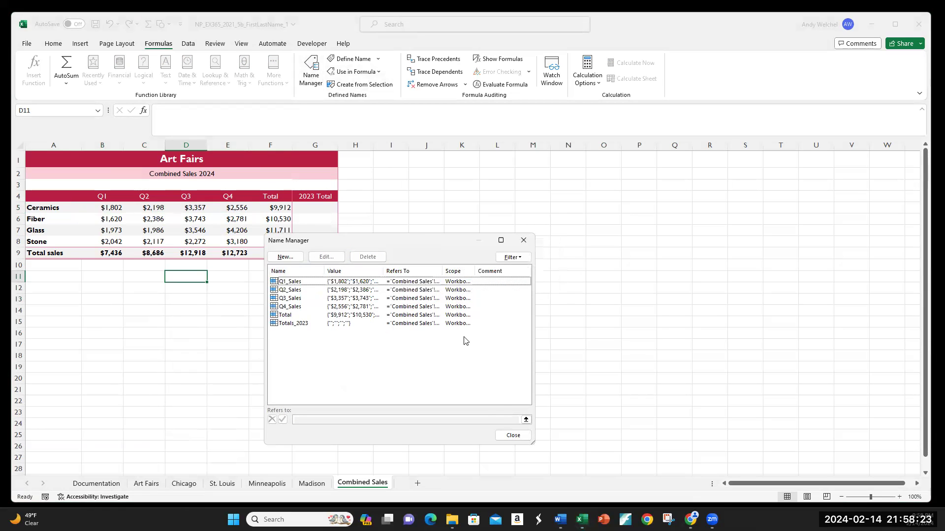
left_click(513, 436)
Name the Ceramics sales range B5:E5 as Ceramics through the Name Box
left_click_drag(110, 207, 231, 208)
left_click(41, 113)
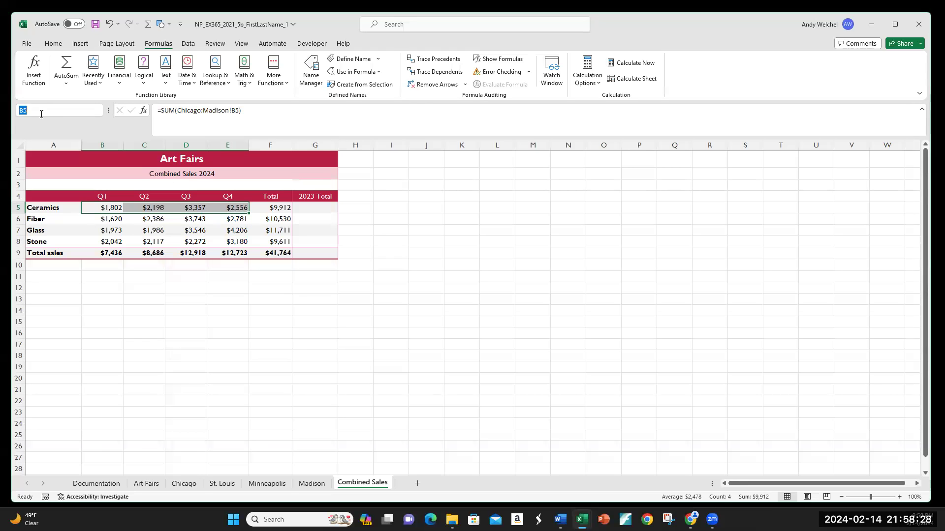
type("Ceramics")
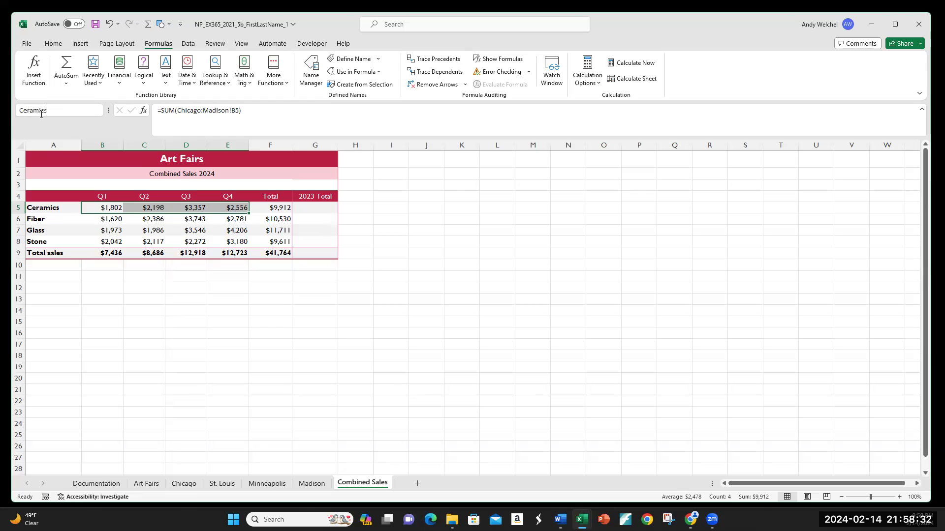
key("Return")
left_click(121, 231)
left_click_drag(108, 208, 244, 210)
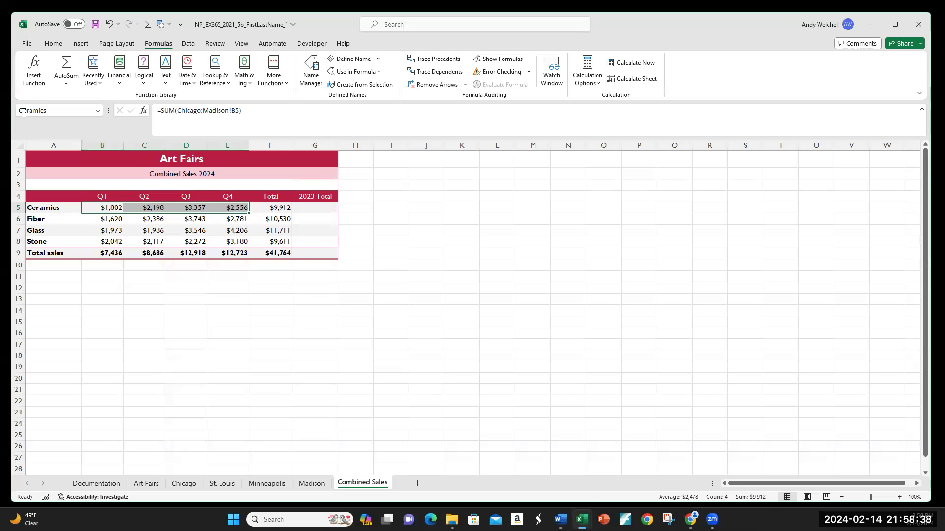
left_click_drag(106, 219, 223, 219)
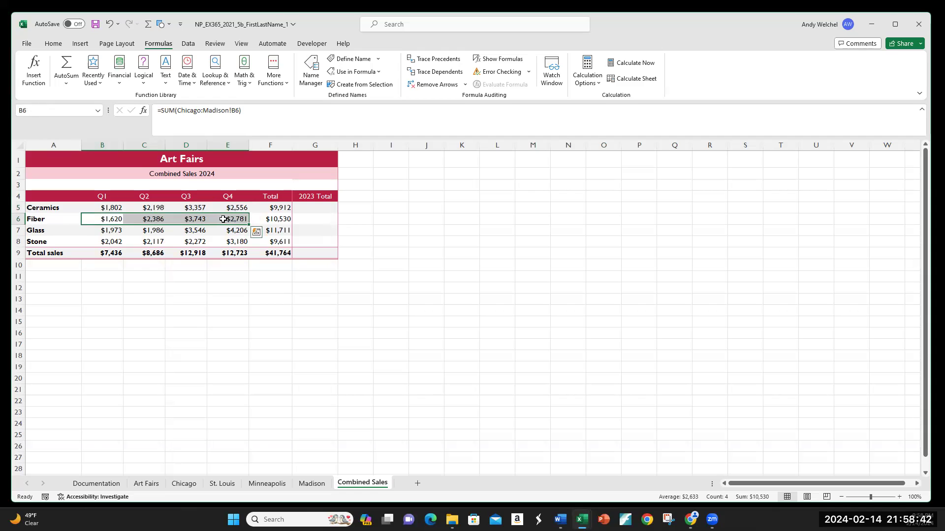
right_click(223, 219)
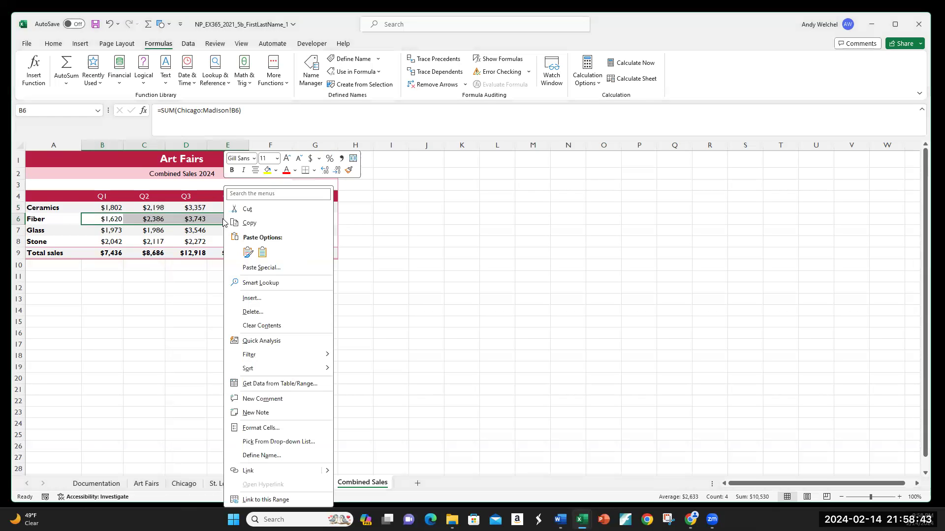
left_click(265, 456)
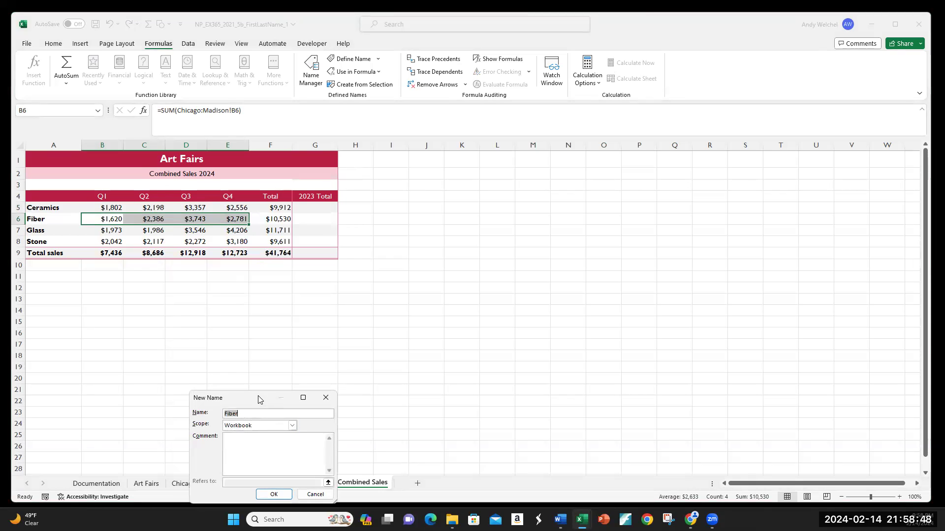
left_click_drag(260, 399, 271, 301)
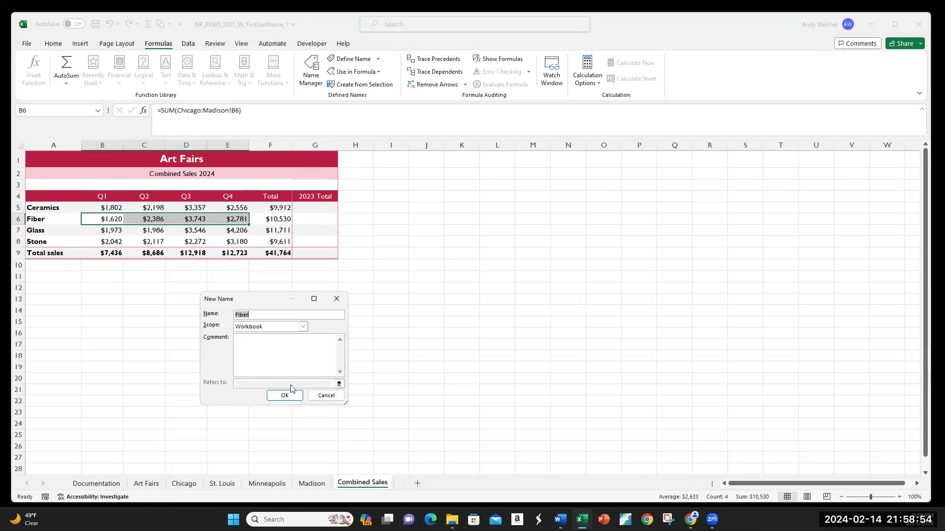
left_click(322, 396)
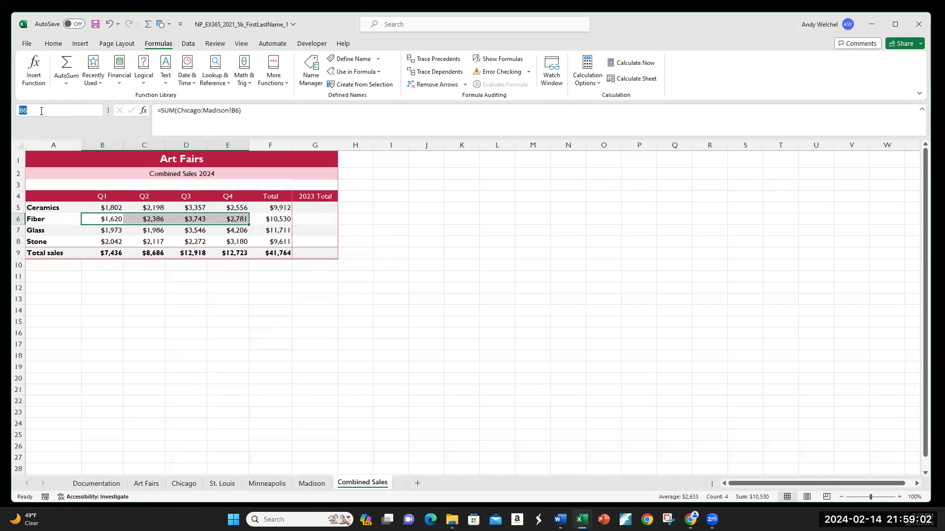
Name B6:E6 as Fiber and B7:E7 as Glass through the Name Box
type("Fiber")
left_click_drag(106, 230, 234, 231)
left_click(36, 110)
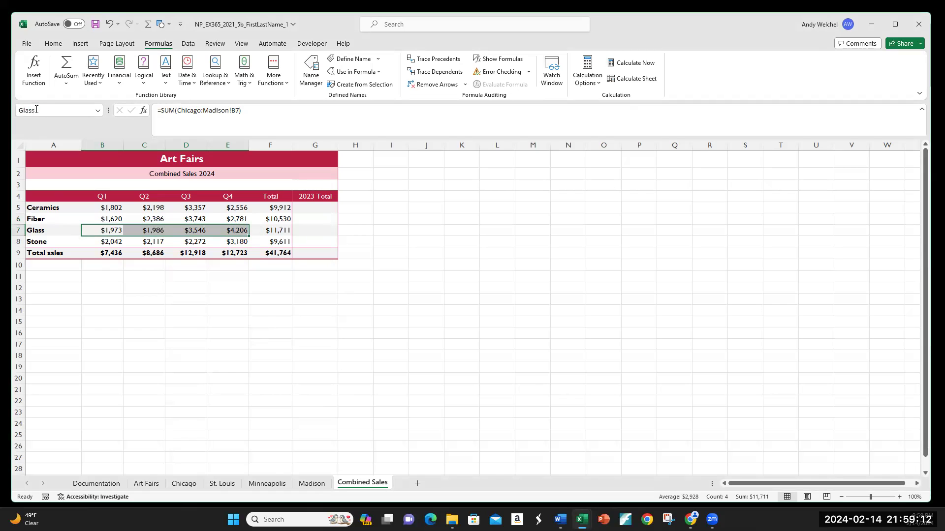
Check the Ceramics, Fiber and Glass names by selecting each row's Q1 to Q4 values
left_click_drag(111, 241, 273, 238)
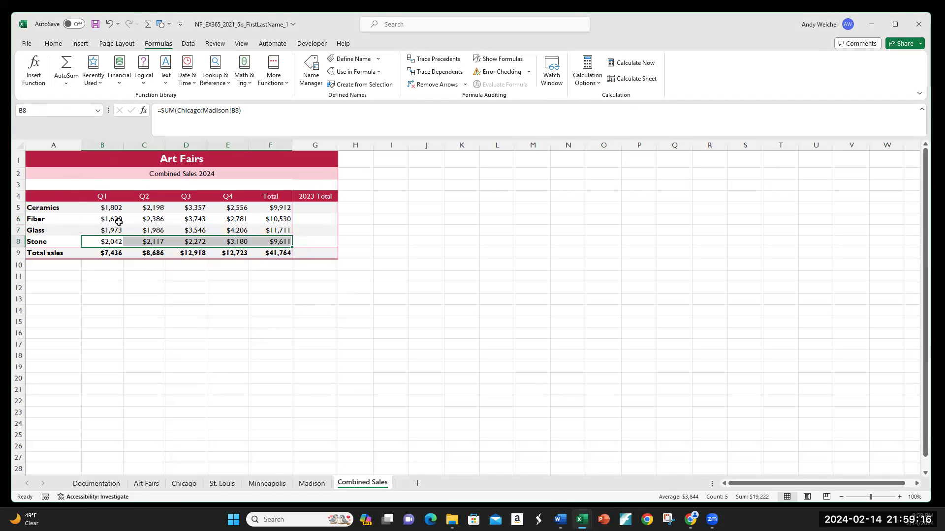
left_click_drag(114, 209, 230, 207)
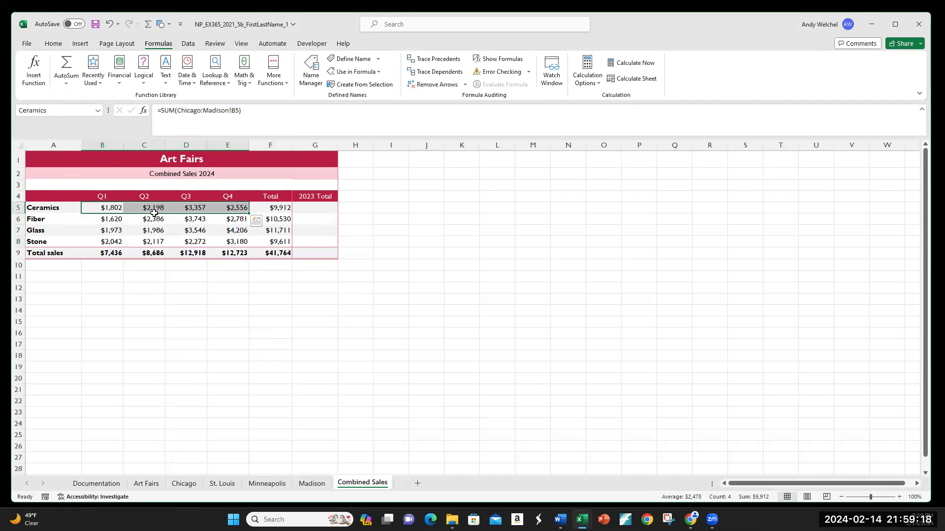
left_click_drag(114, 219, 237, 217)
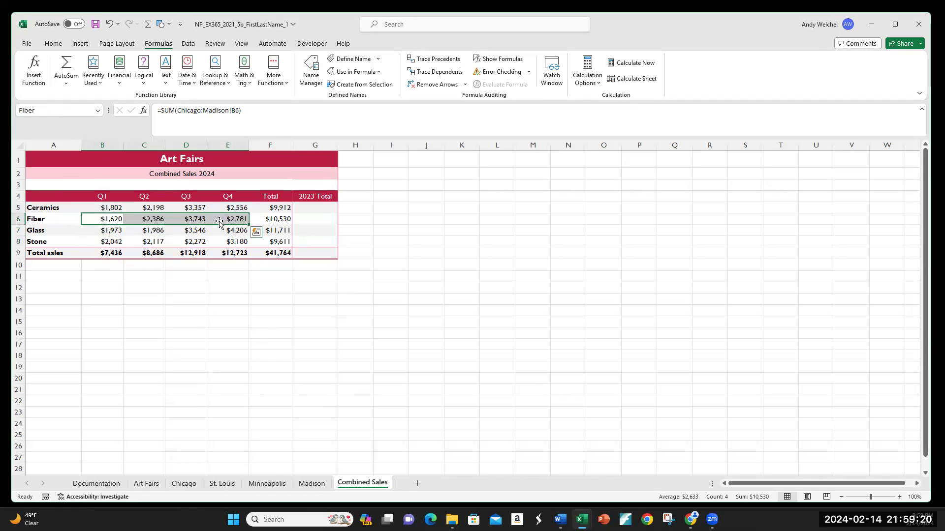
left_click_drag(110, 229, 237, 230)
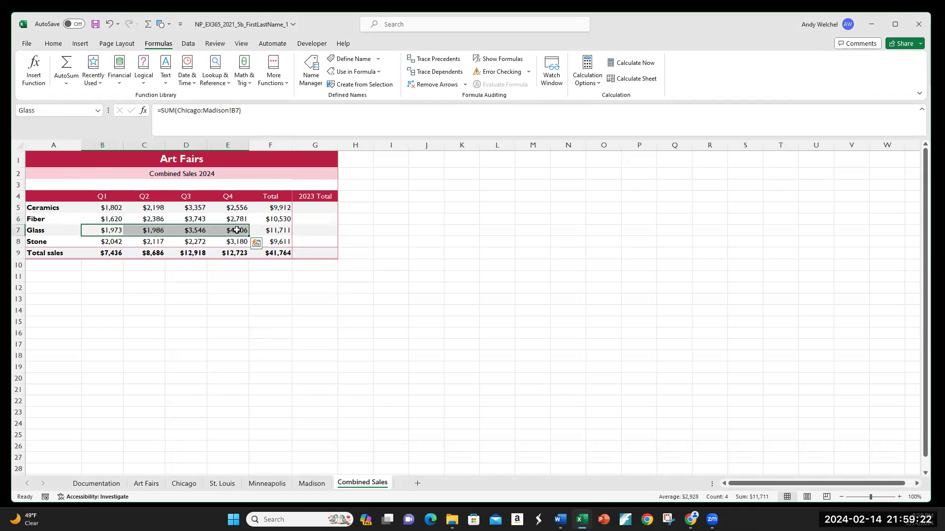
left_click_drag(110, 229, 261, 229)
Name the Stone sales range B8:E8 as Stone through the Name Box
left_click_drag(109, 242, 224, 241)
left_click(65, 112)
type("Stone")
key("Return")
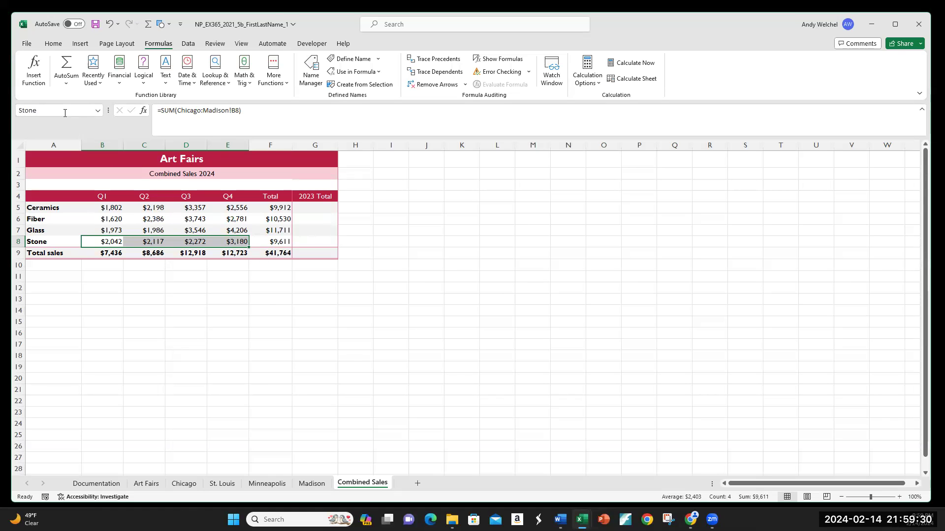
Review the defined range names in the Name Manager
left_click(112, 280)
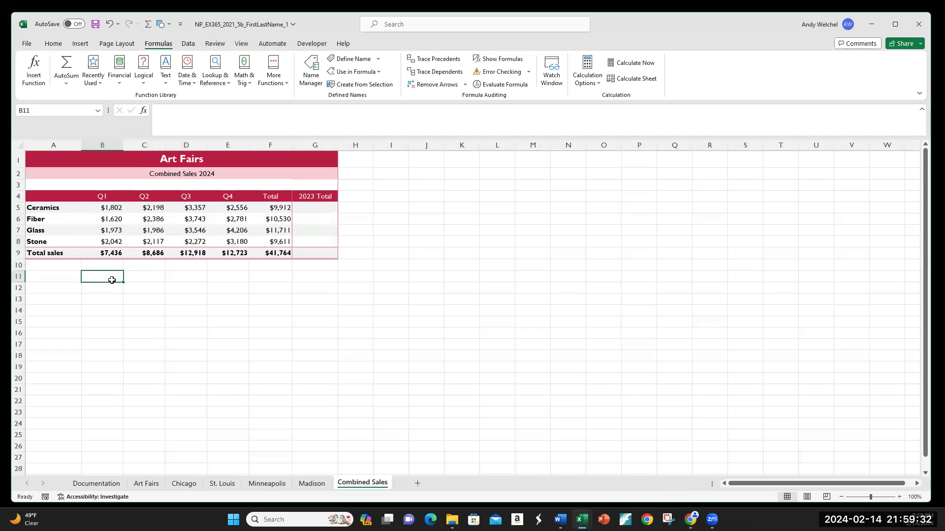
left_click(316, 69)
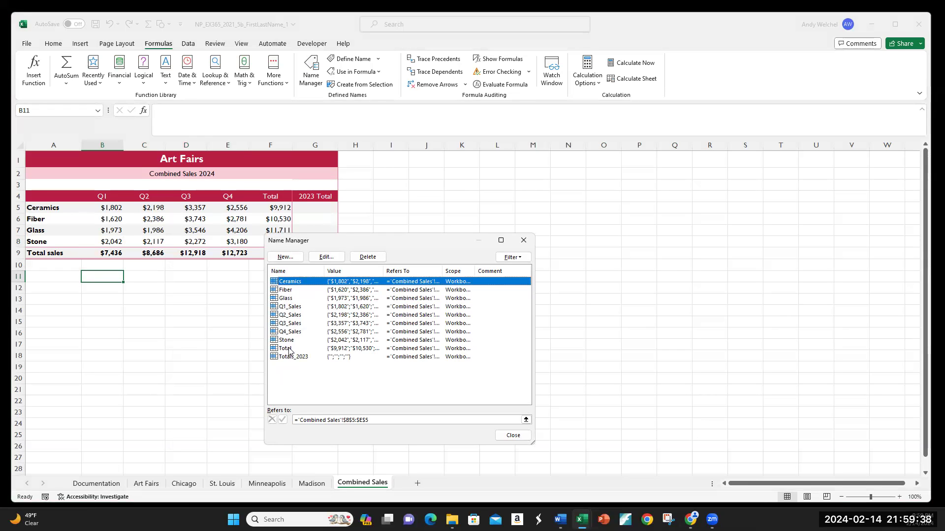
Close the Name Manager and inspect the quarterly total formulas in row 9 of Combined Sales
left_click(500, 435)
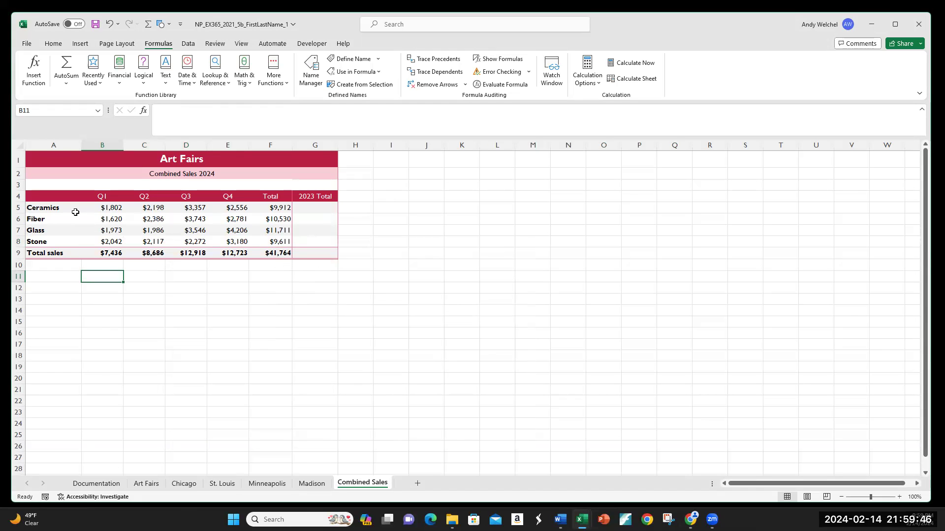
left_click(42, 219)
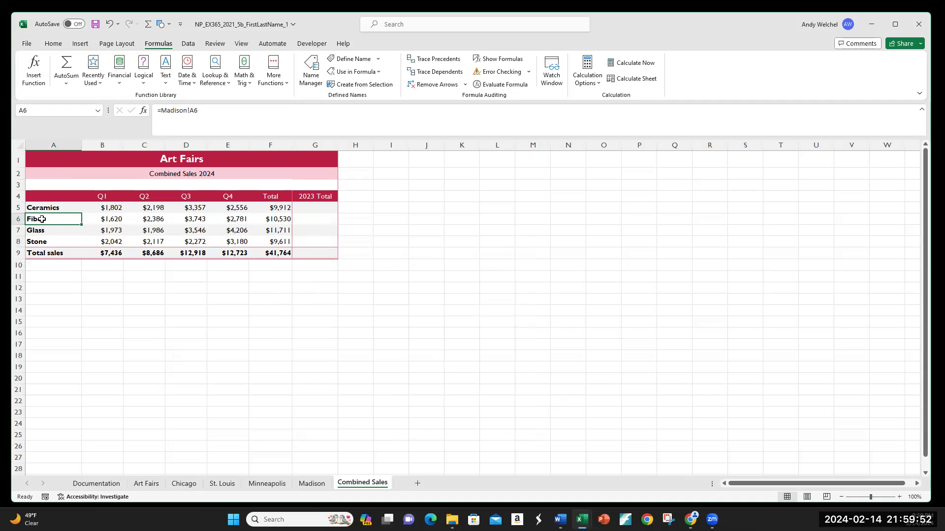
left_click_drag(42, 219, 213, 240)
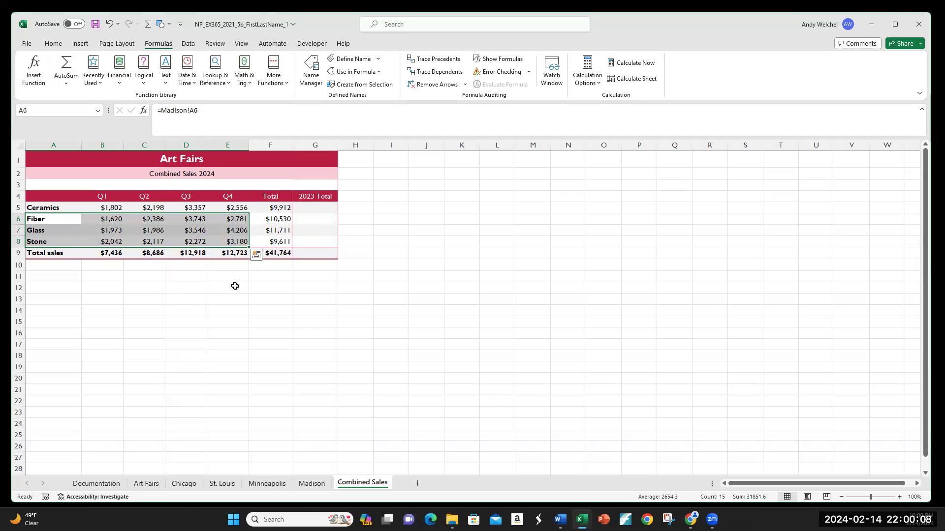
left_click(178, 276)
left_click(109, 252)
left_click(147, 252)
left_click(192, 252)
left_click(233, 252)
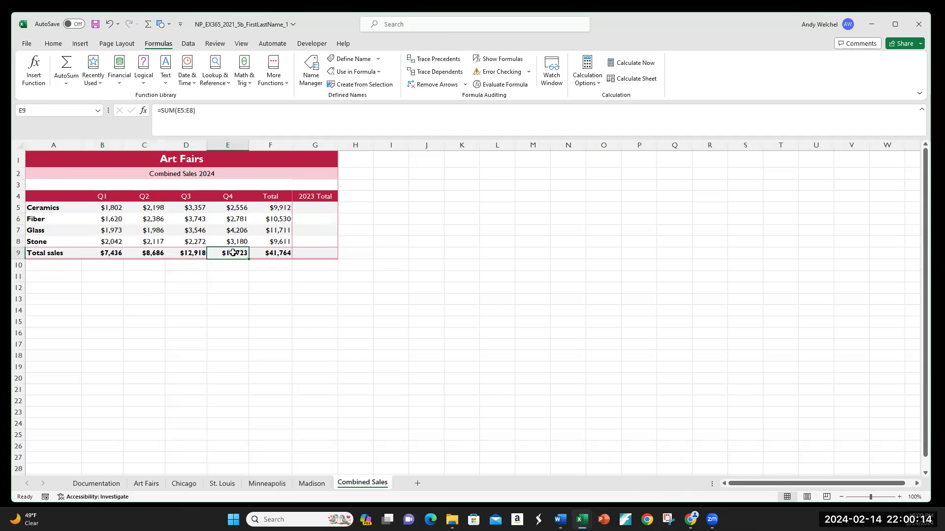
left_click(111, 252)
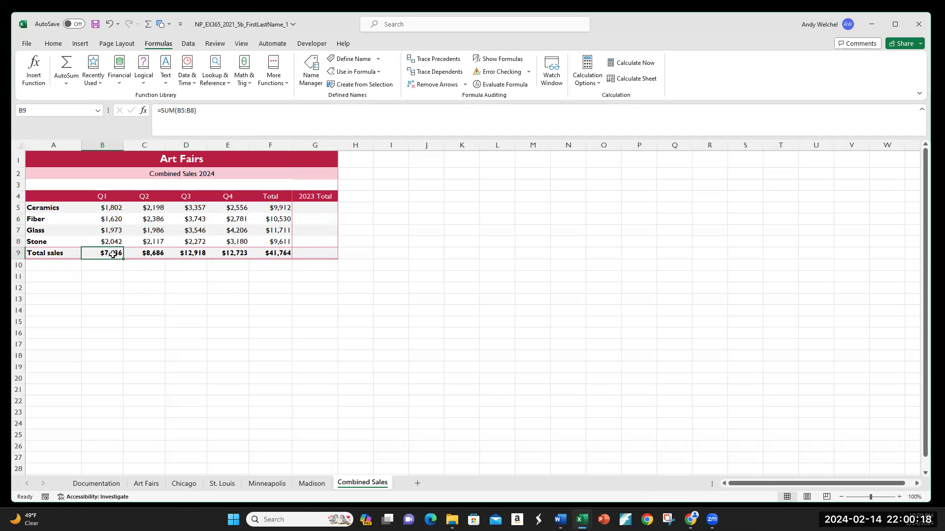
right_click(113, 254)
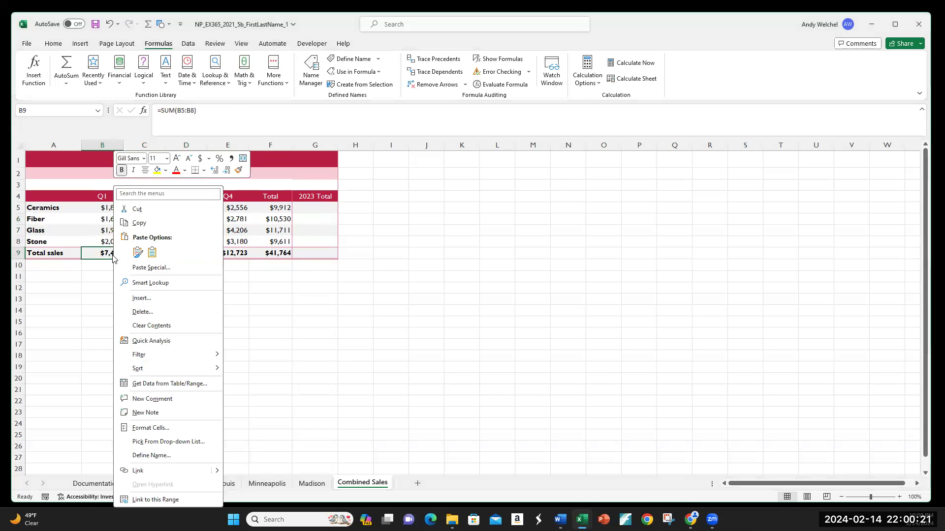
left_click(148, 455)
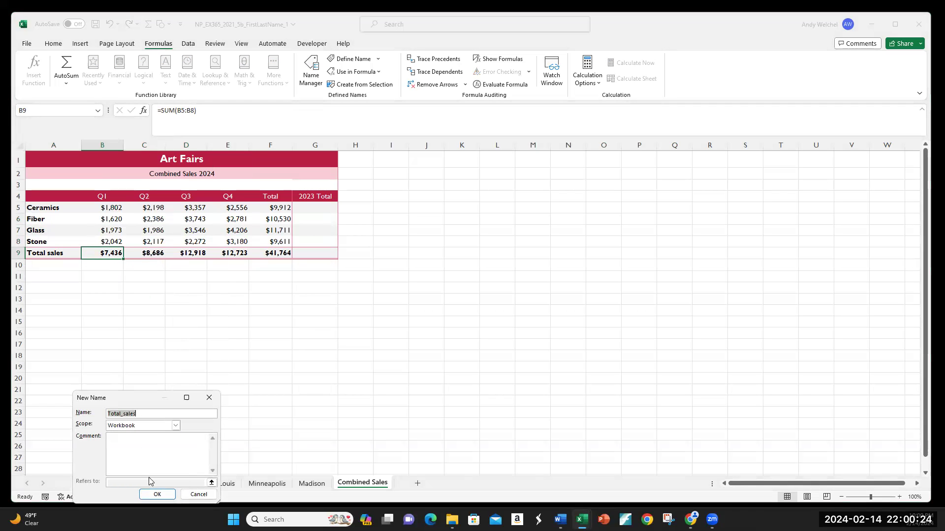
left_click_drag(127, 391, 153, 257)
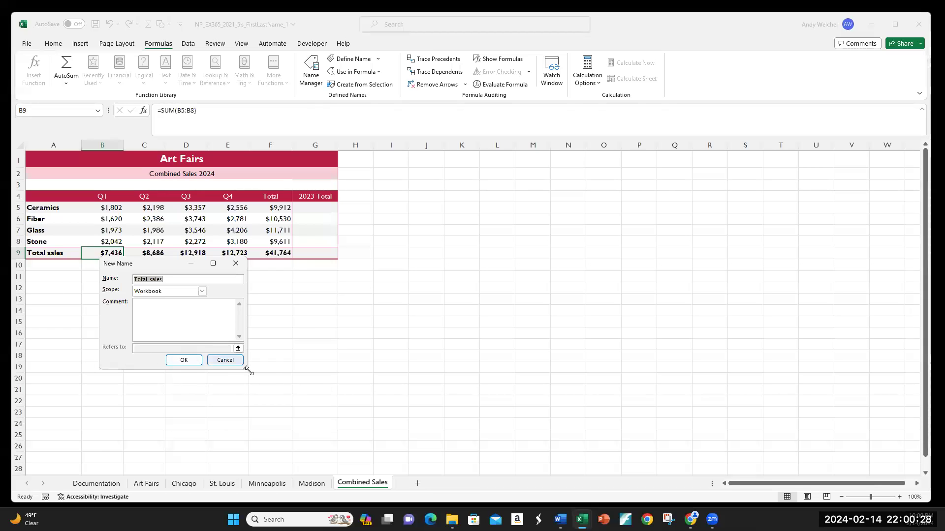
left_click(216, 360)
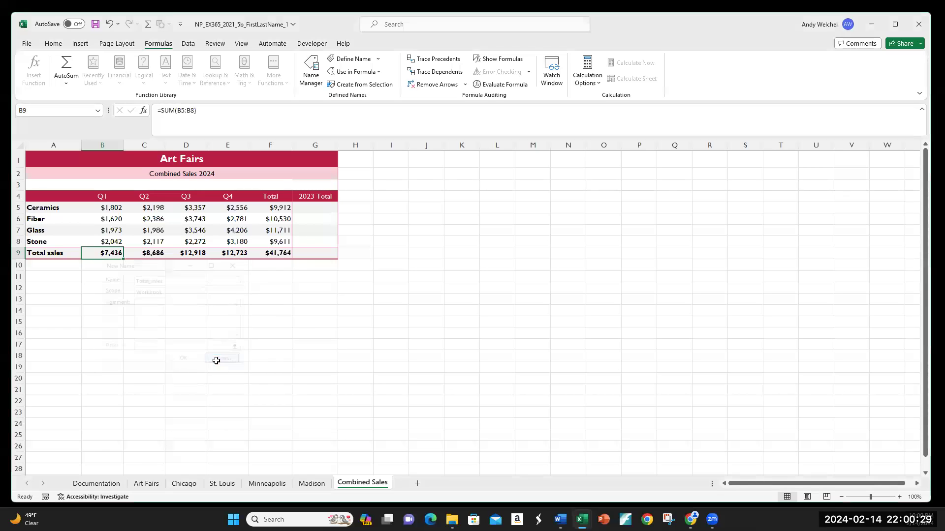
Jump to the Q1_Sales and Q2_Sales named ranges through the Name Box to check them
left_click(41, 111)
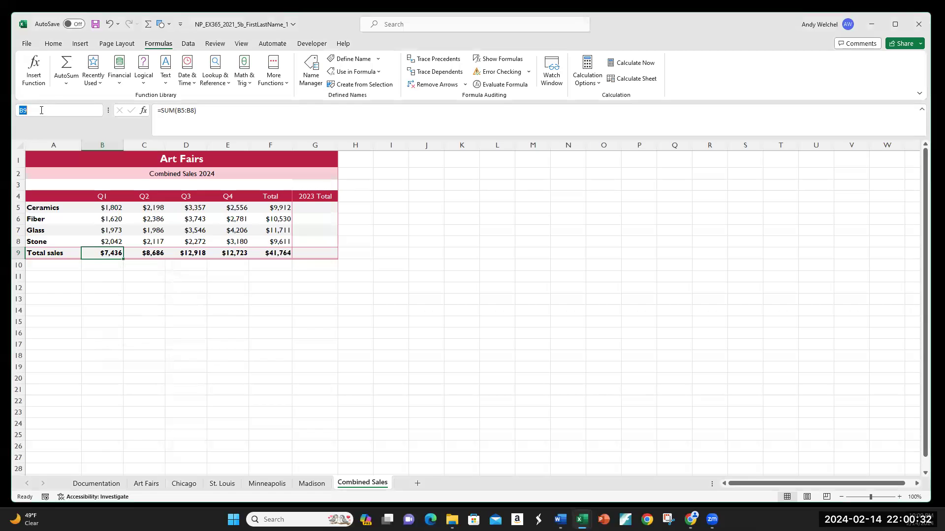
type("Q1_Sales")
key("Return")
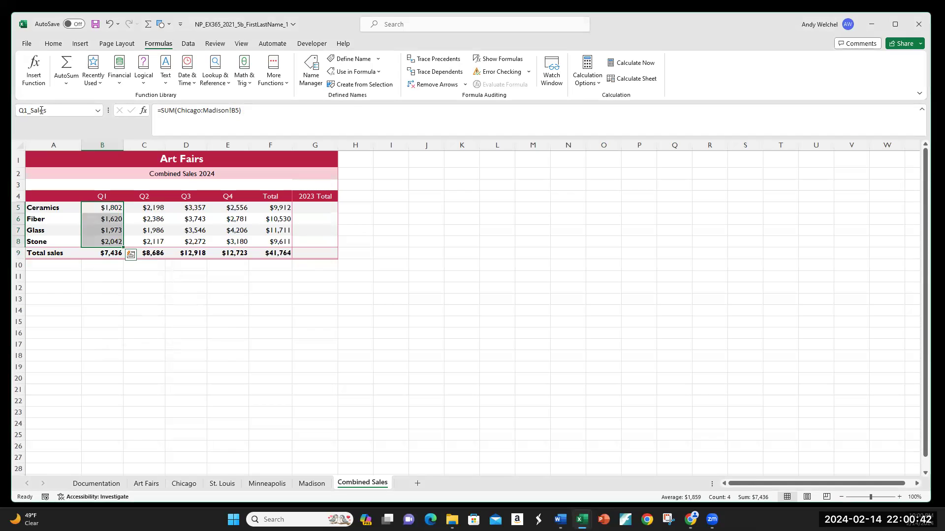
left_click(113, 254)
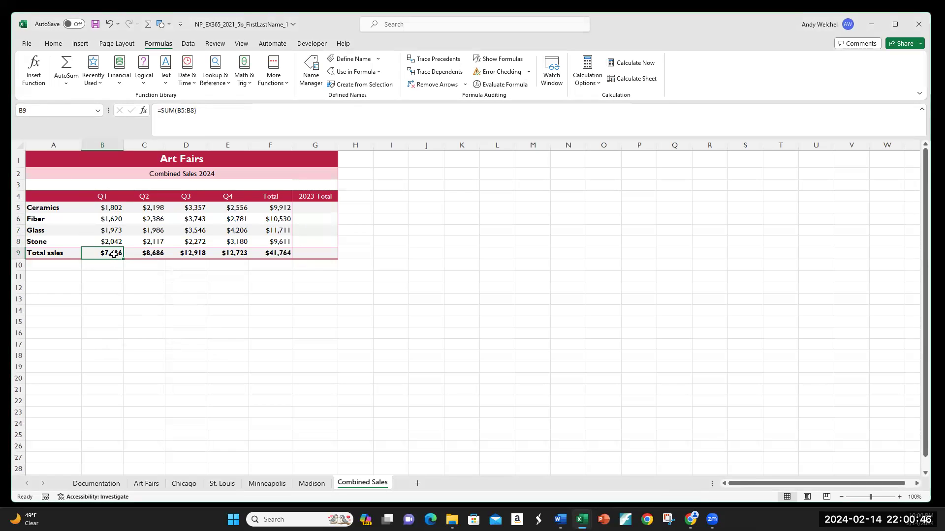
left_click_drag(110, 208, 112, 240)
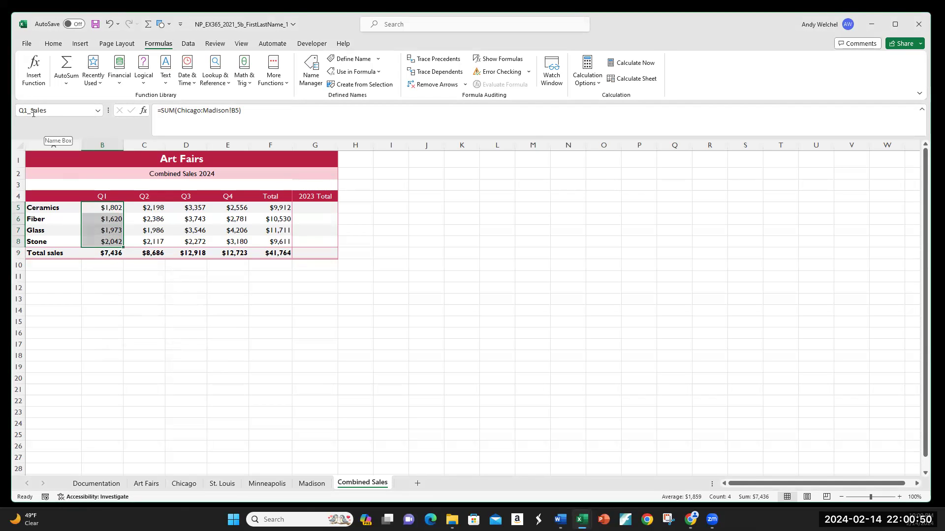
left_click(153, 254)
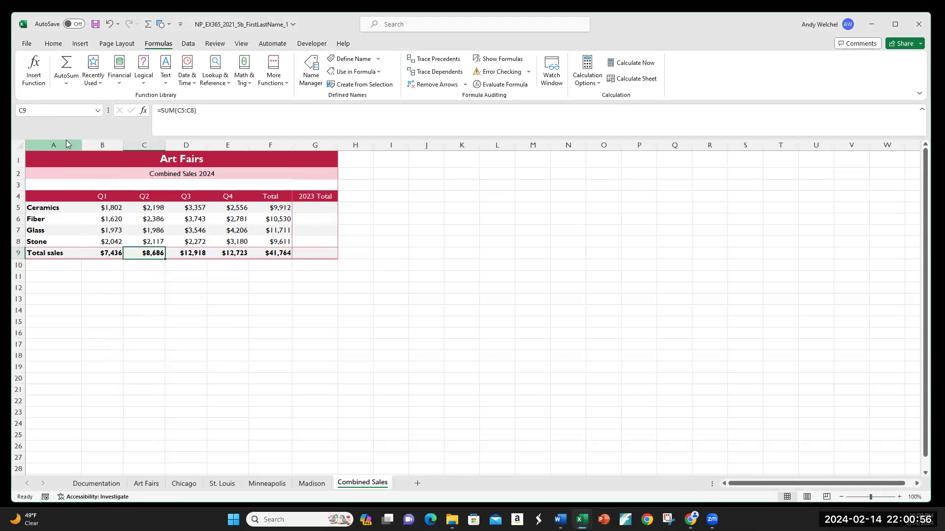
left_click(48, 109)
type("Q")
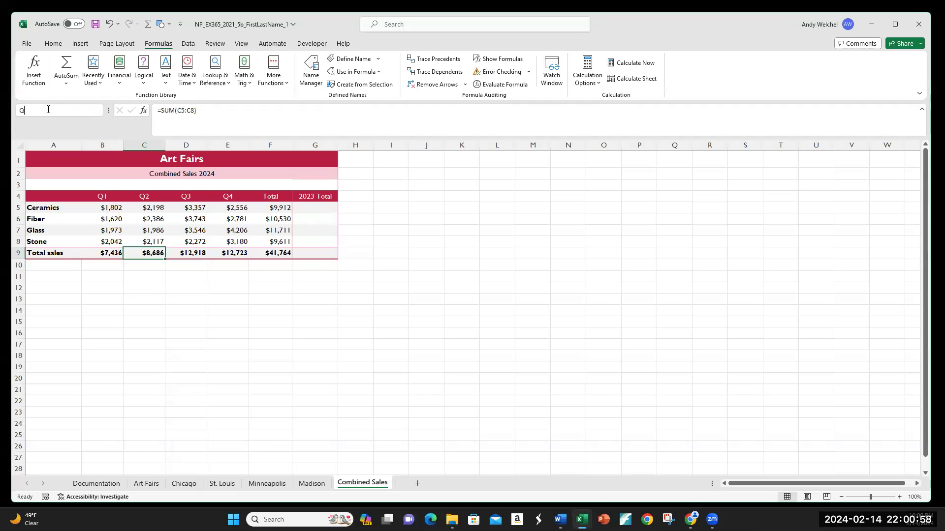
type("2_Sales")
key("Return")
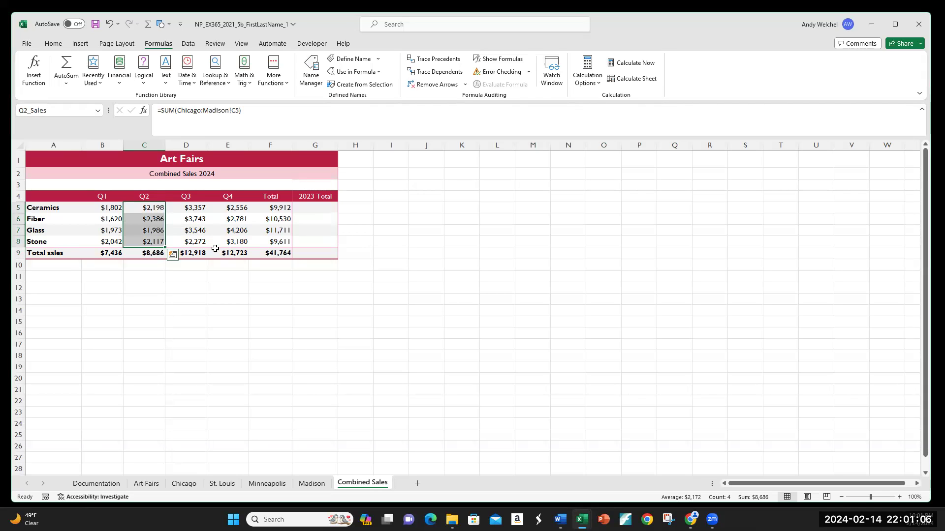
left_click(193, 254)
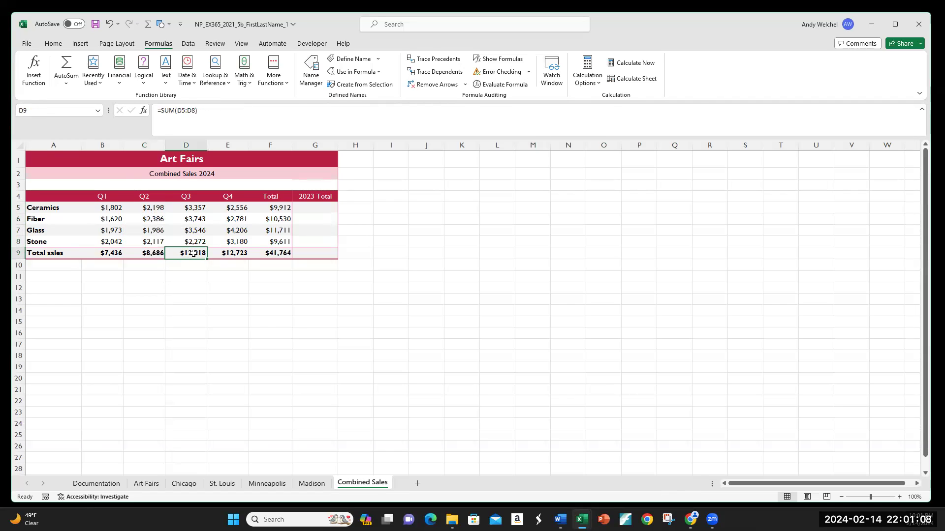
Jump to the Q3_Sales and Q4_Sales named ranges through the Name Box to check them
left_click(41, 109)
type("Q3 Sales")
key("Return")
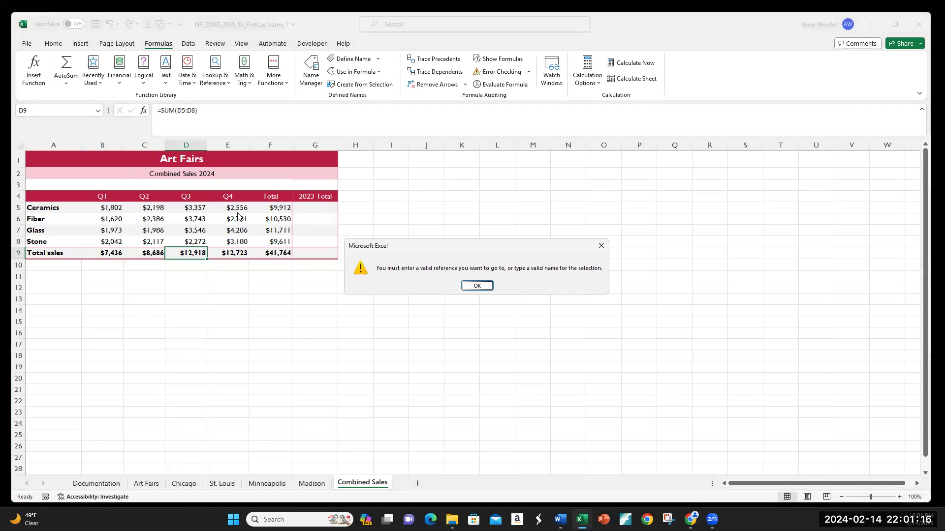
left_click(479, 284)
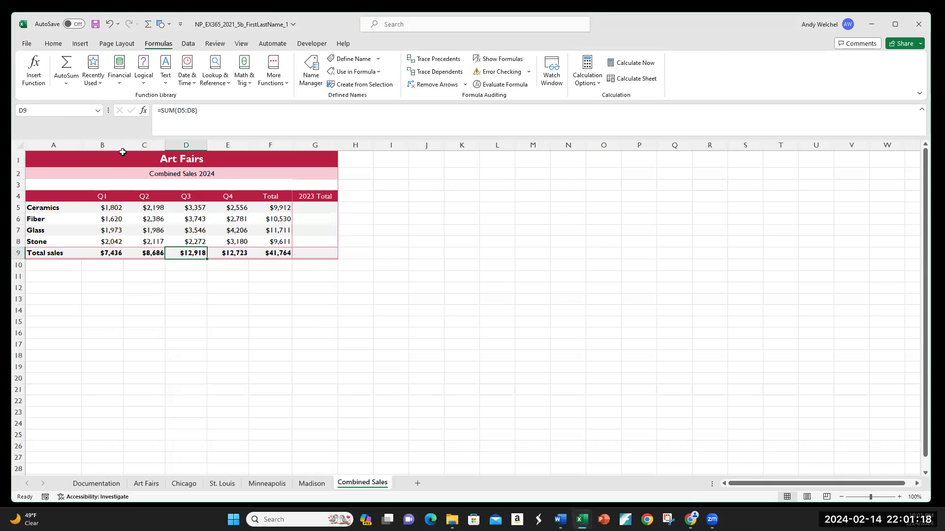
left_click(37, 110)
type("Q3_Sales")
key("Return")
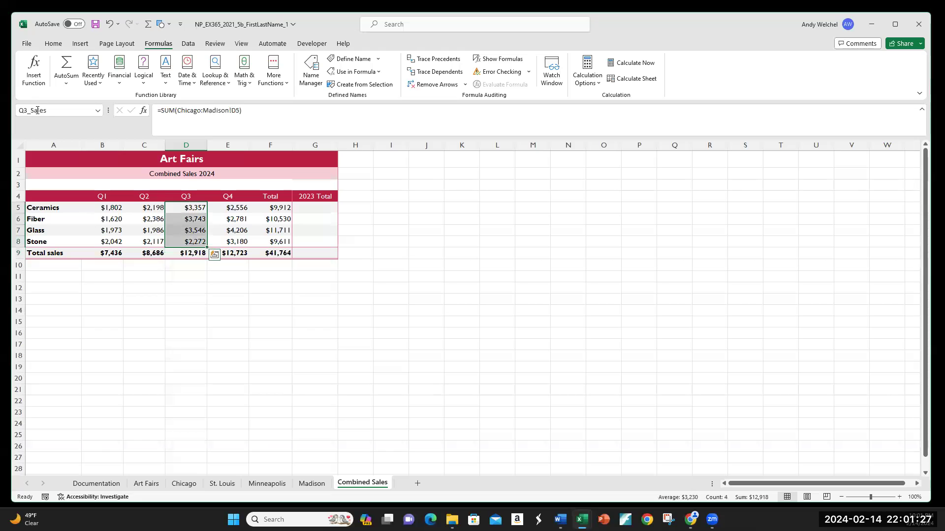
left_click(228, 253)
left_click(53, 109)
type("Q")
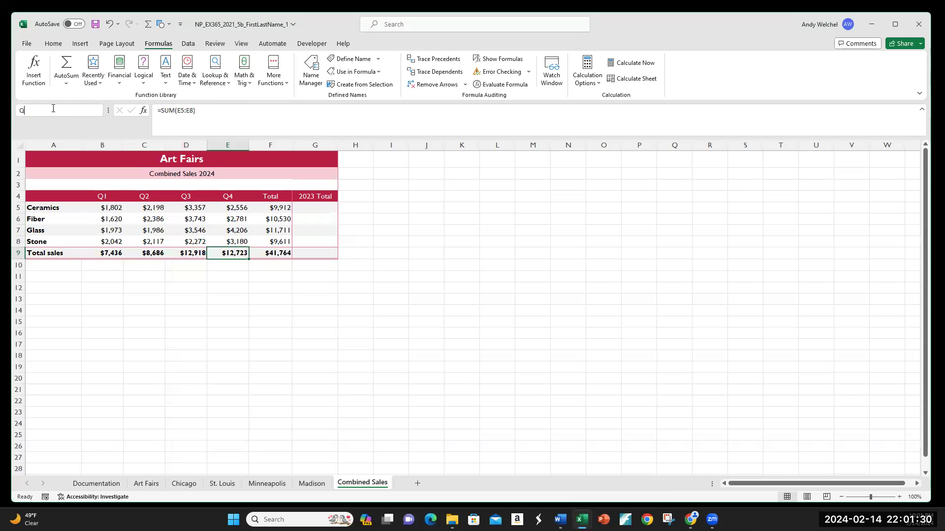
type("4_Sales")
key("Return")
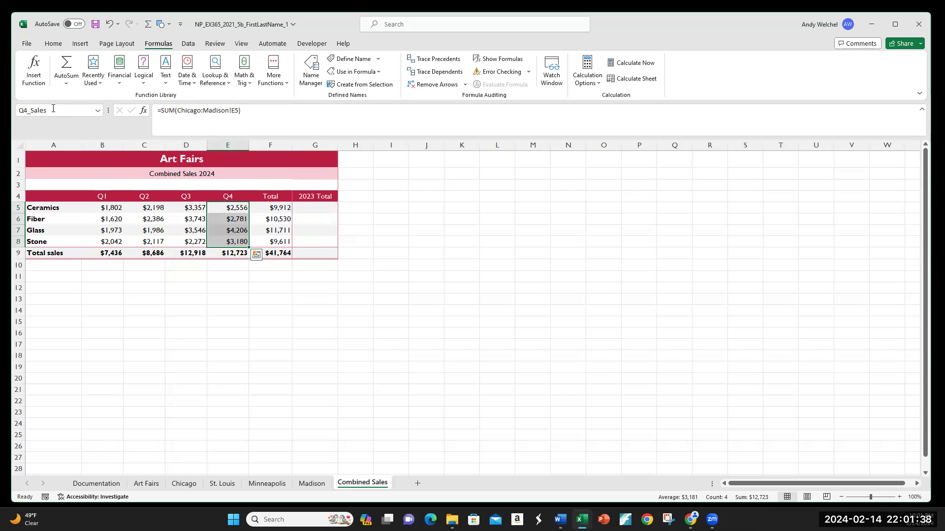
Save the workbook
key("ctrl+s")
left_click(244, 264)
left_click(277, 209)
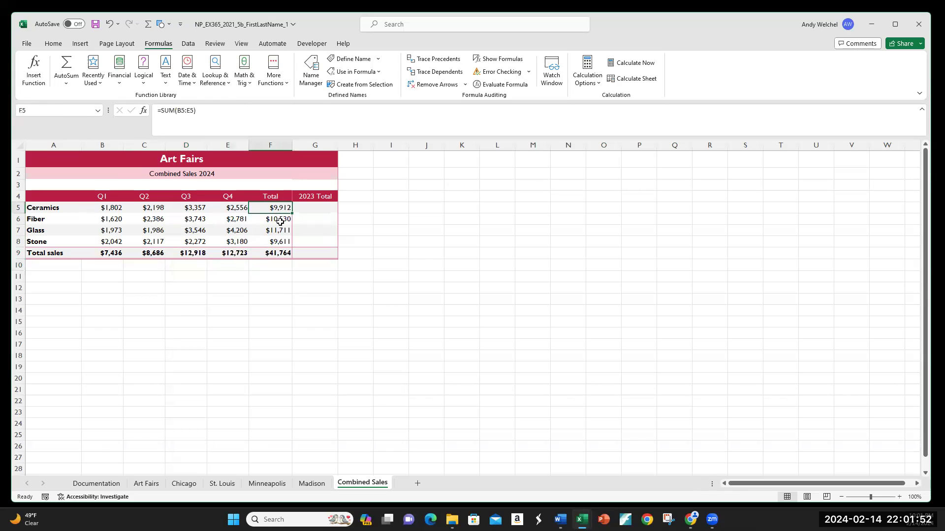
Check which range the Total name covers by selecting F5:F8 and viewing it in the Name Manager
left_click_drag(280, 222, 279, 242)
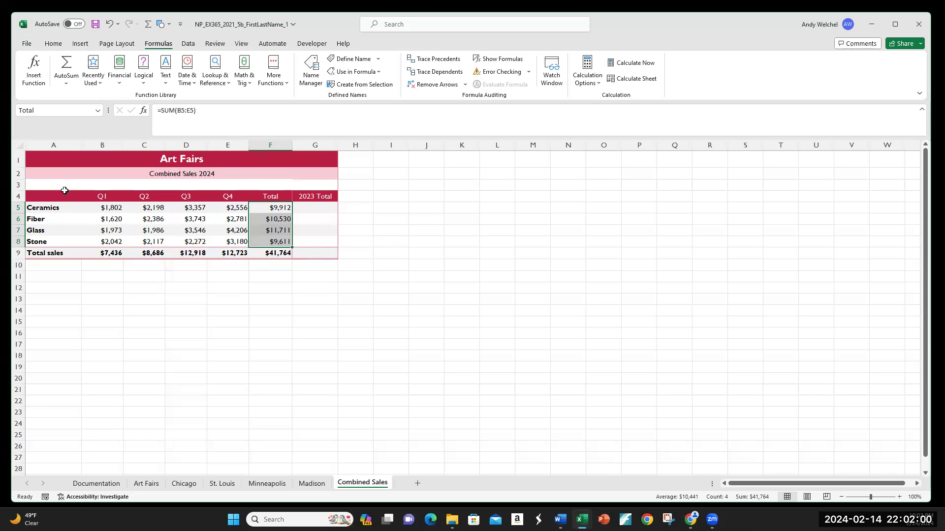
left_click(40, 109)
left_click(344, 239)
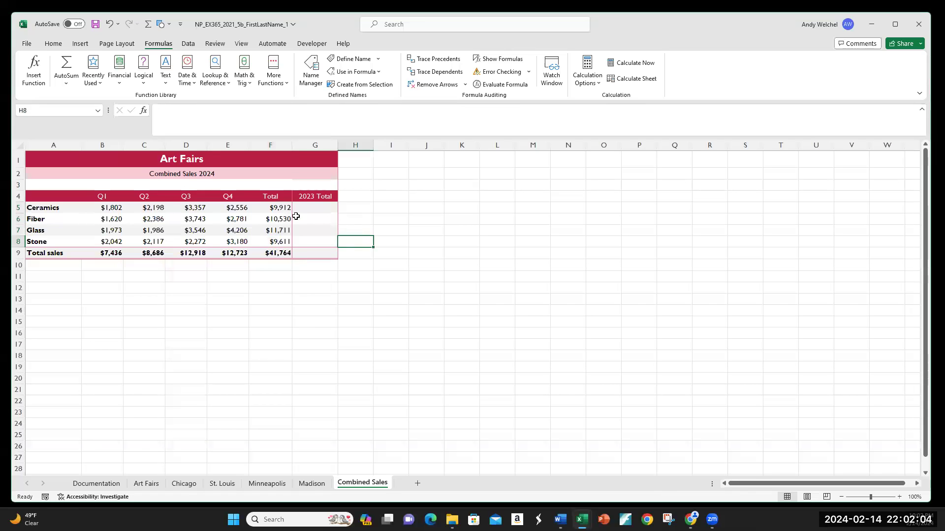
left_click(272, 209)
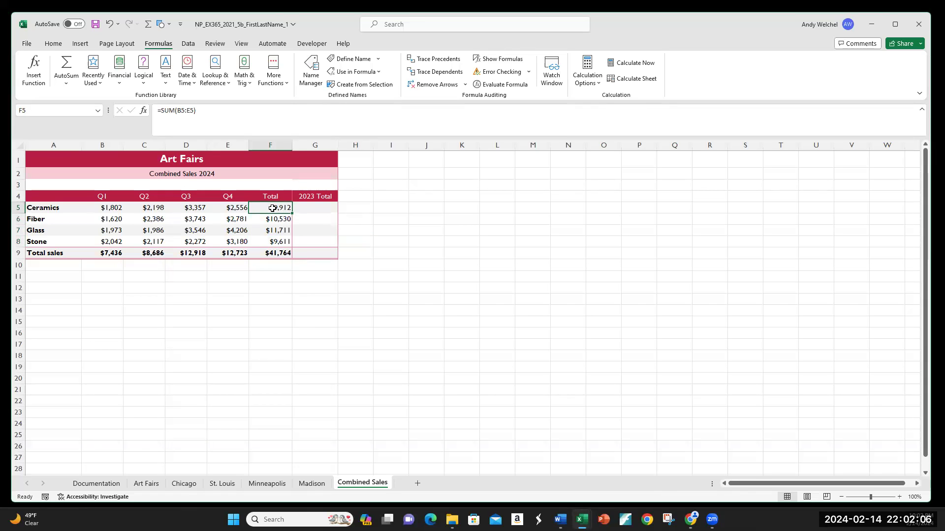
left_click(311, 69)
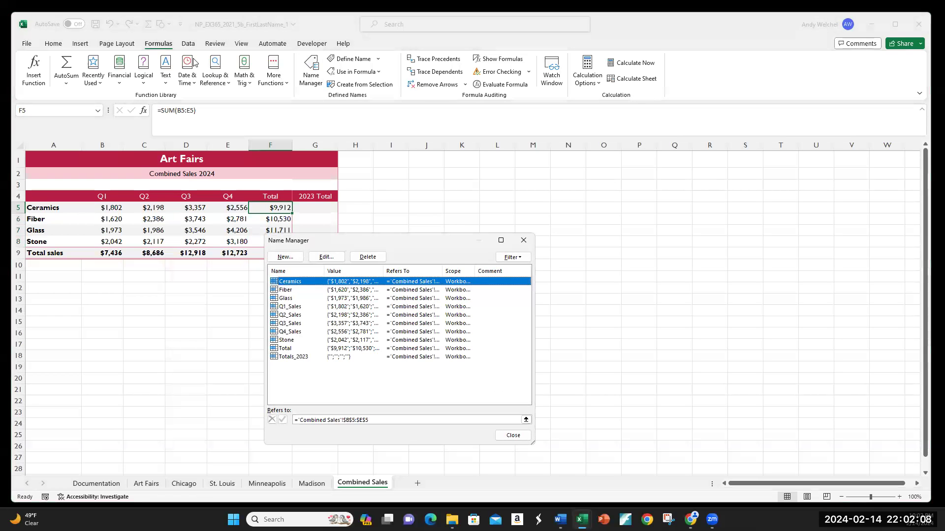
left_click(287, 349)
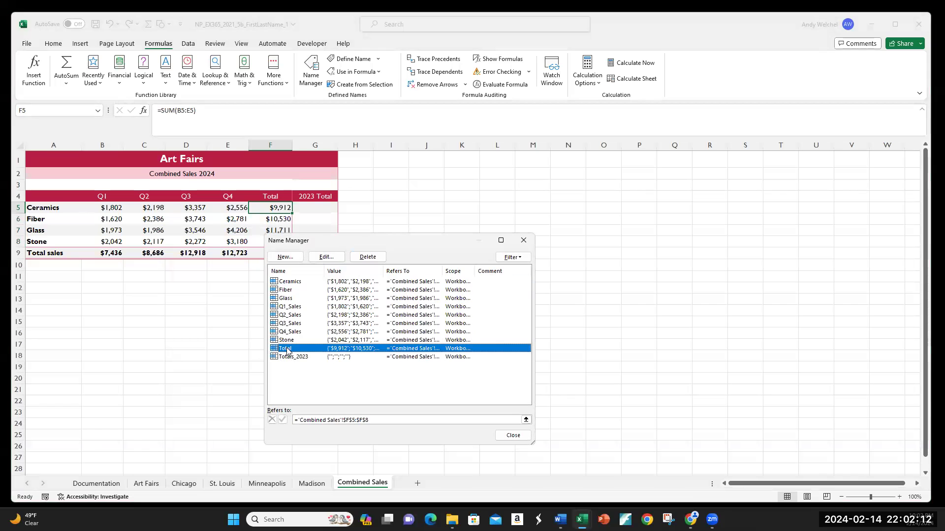
left_click(512, 435)
left_click_drag(270, 208, 270, 242)
right_click(271, 230)
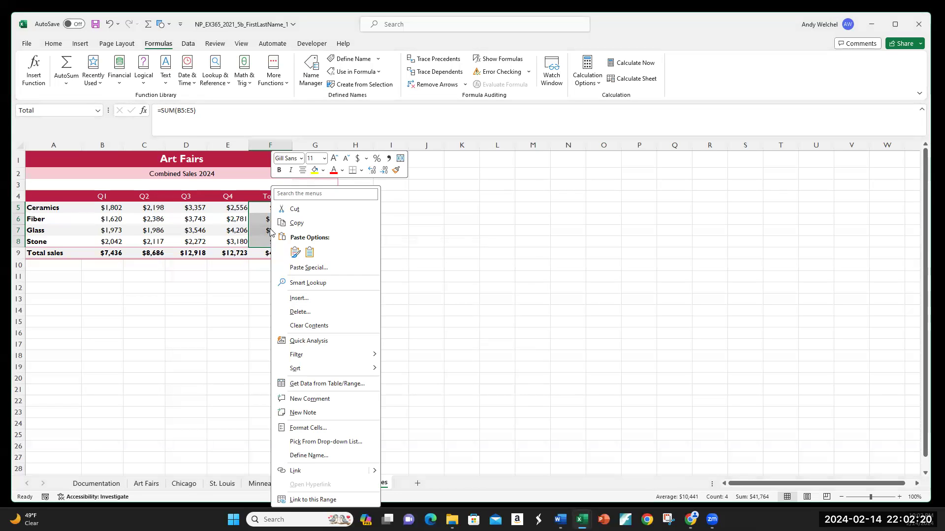
left_click(316, 456)
left_click(367, 494)
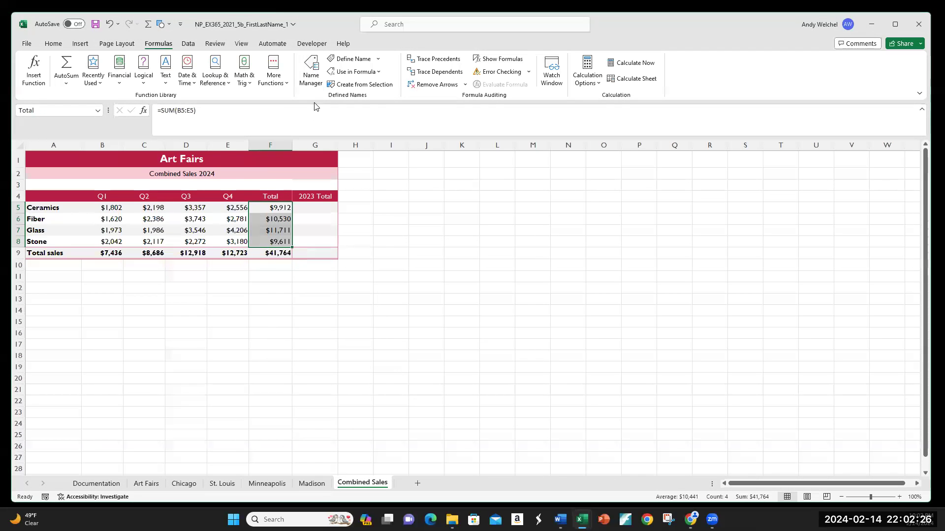
left_click(391, 265)
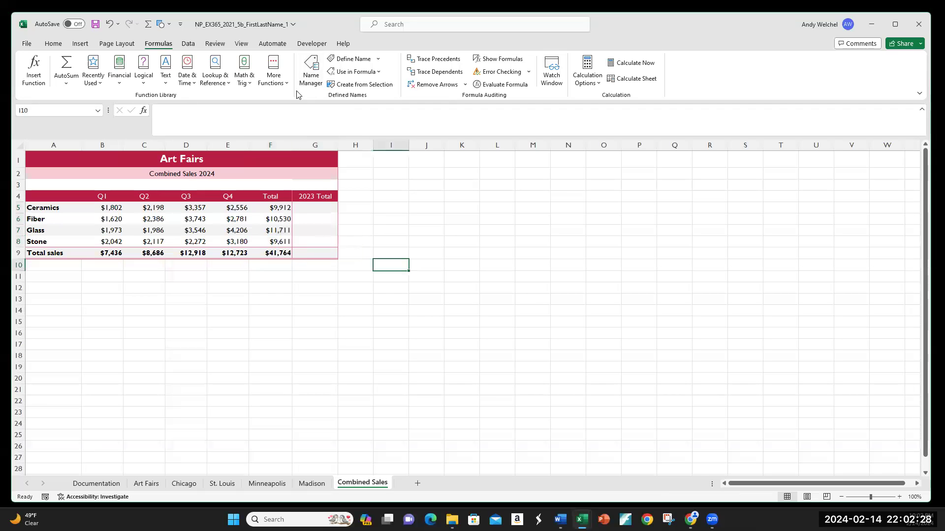
Rename the Total range name to Total_Sales_2024 in the Name Manager
left_click(312, 69)
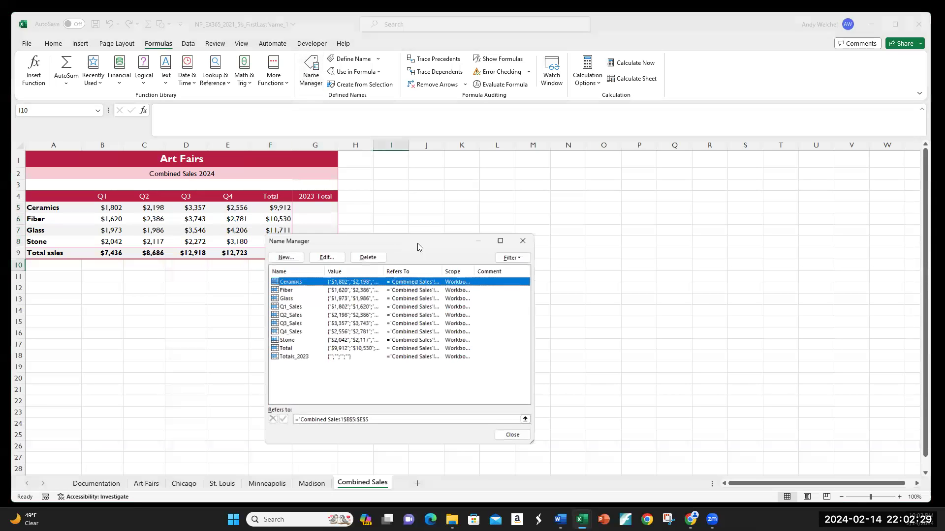
left_click(290, 349)
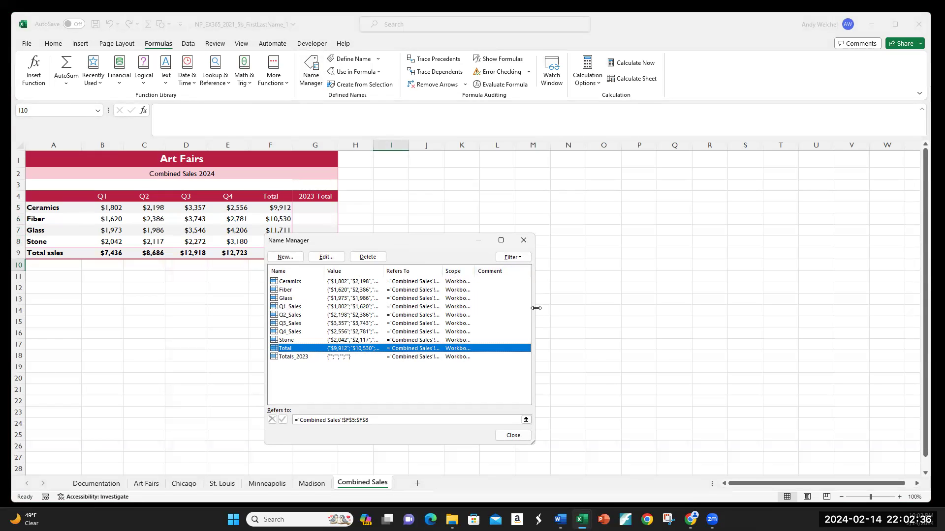
left_click_drag(536, 308, 876, 306)
left_click_drag(443, 271, 597, 271)
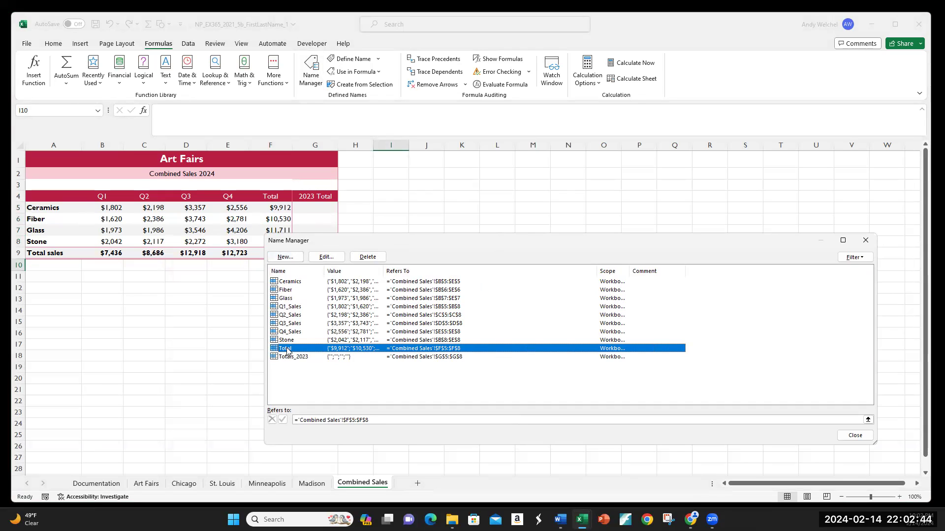
left_click(326, 257)
left_click(557, 306)
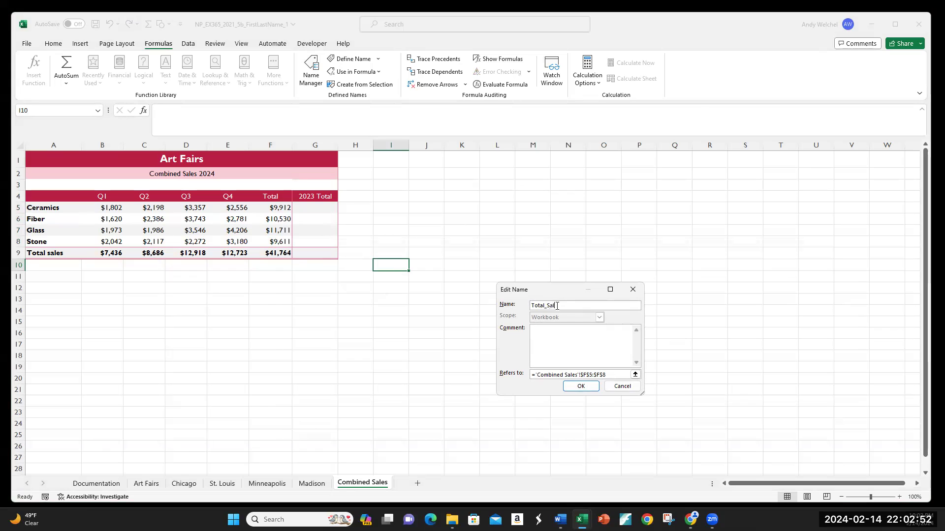
type("_Sales_2024")
left_click(593, 390)
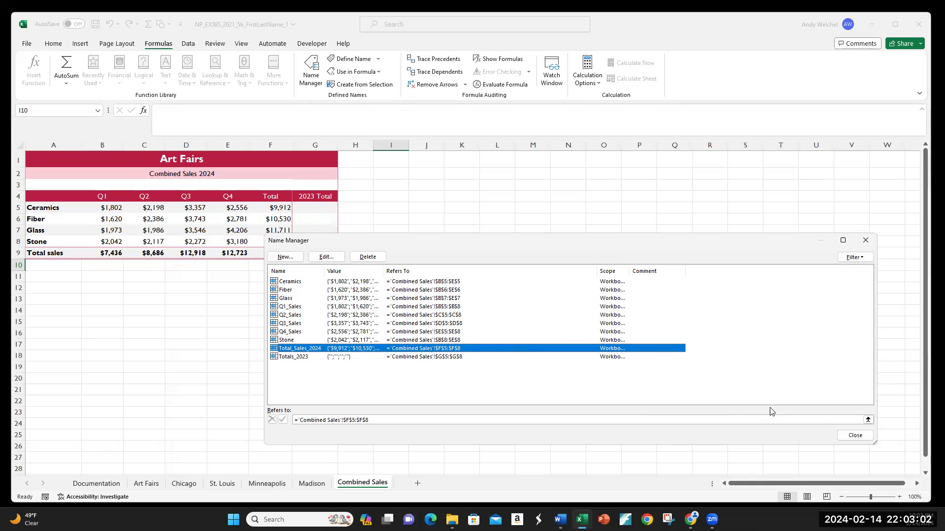
Close the Name Manager and check the Total_Sales_2024 and Totals_2023 ranges by selecting them on the sheet
left_click(856, 436)
left_click_drag(268, 208, 268, 239)
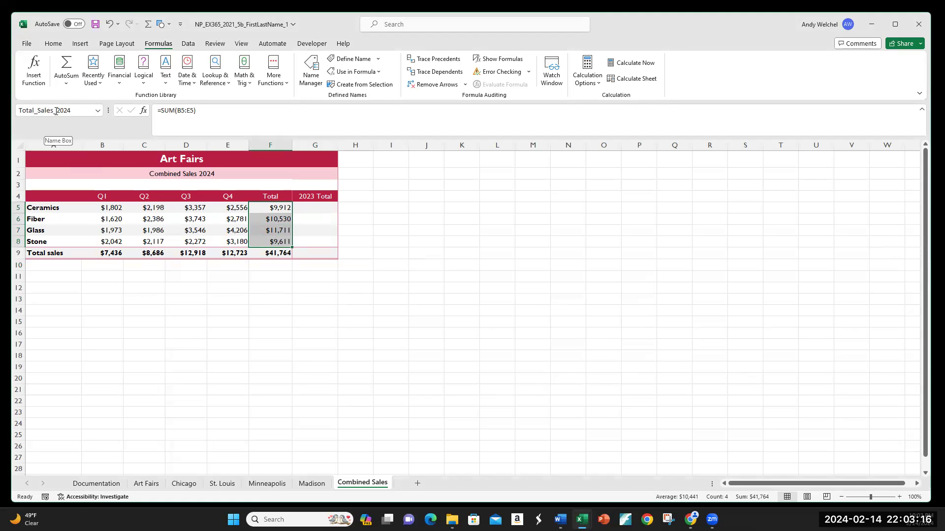
left_click(404, 240)
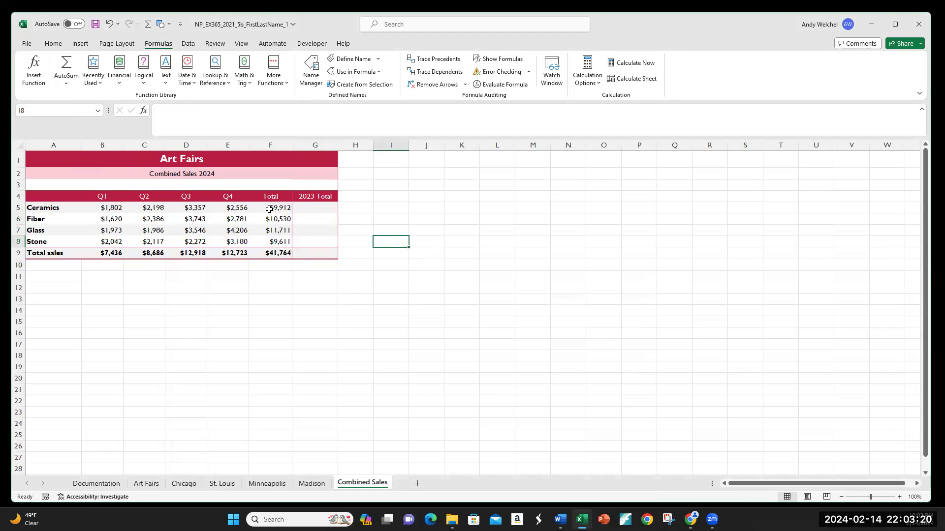
left_click_drag(141, 208, 283, 243)
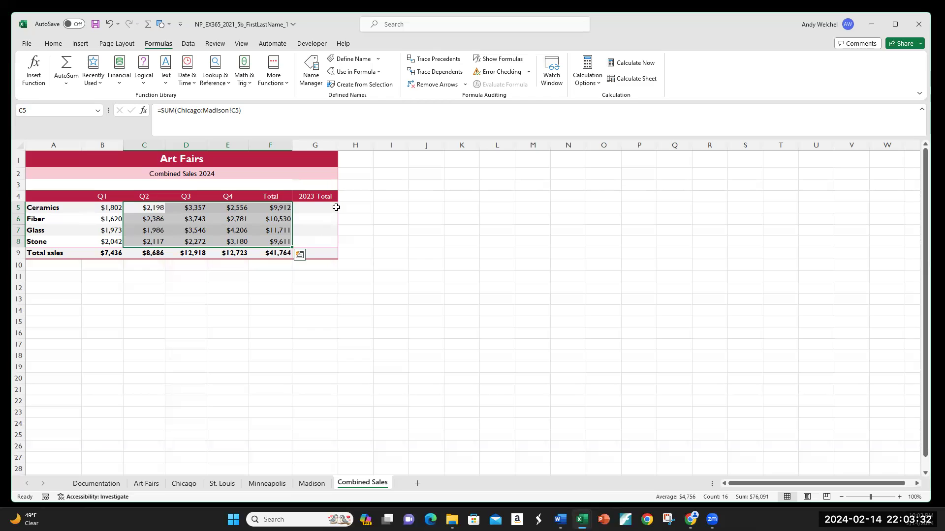
left_click_drag(321, 207, 327, 239)
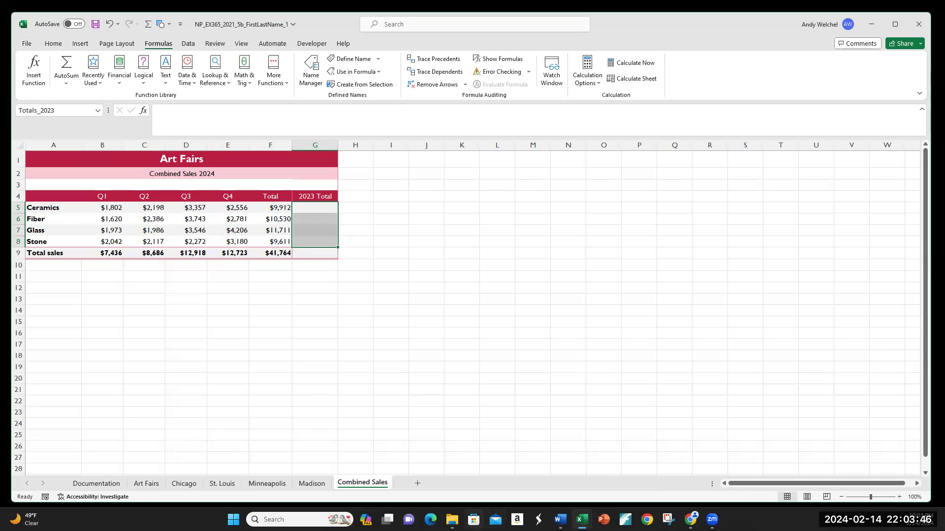
Open the Support_EX365_2021_5b_Combined_2023 workbook and arrange it side by side with the project workbook
left_click(451, 520)
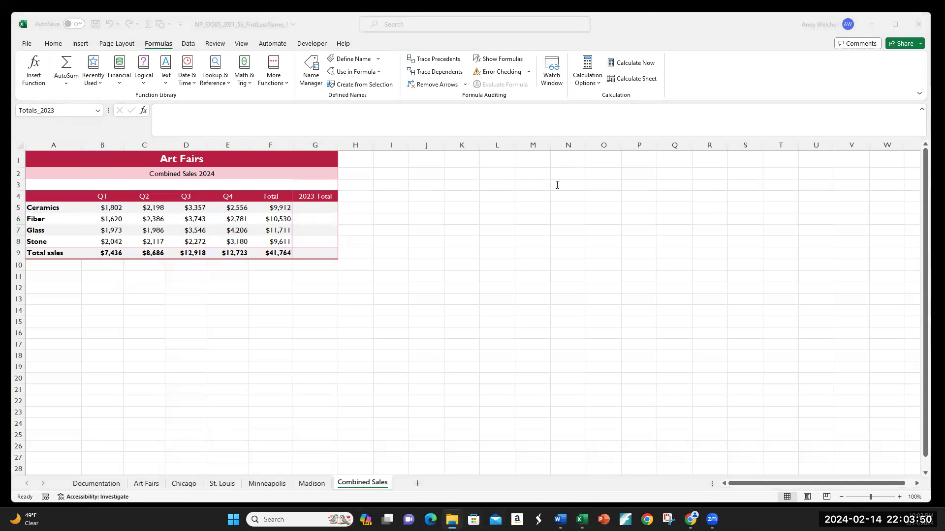
left_click(547, 316)
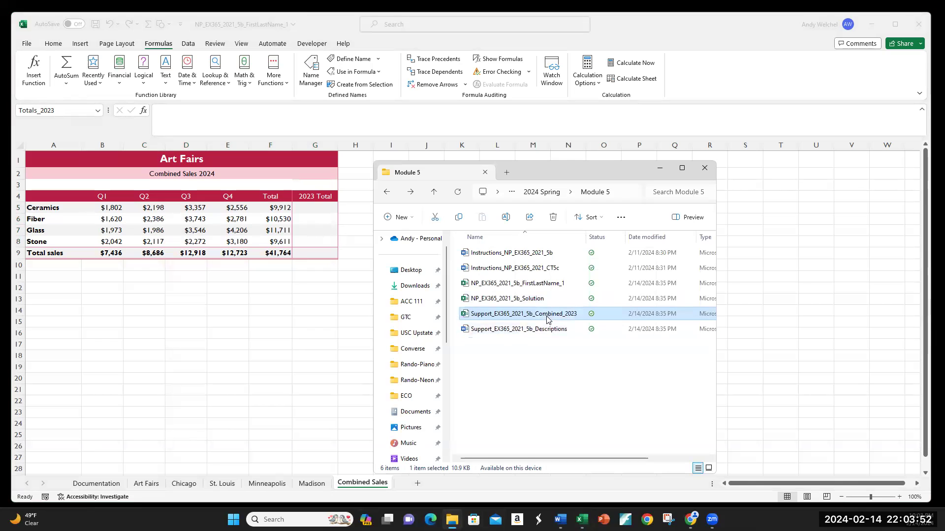
double_click(507, 316)
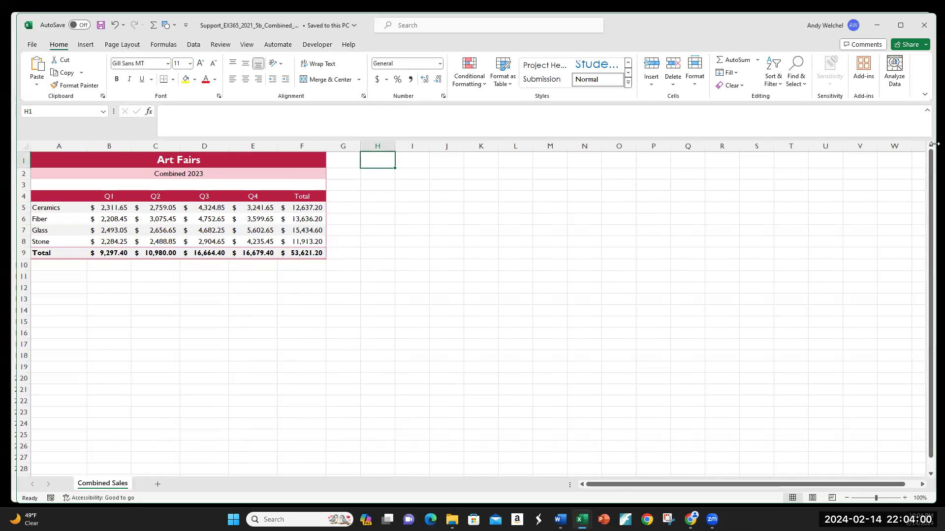
left_click_drag(932, 144, 376, 178)
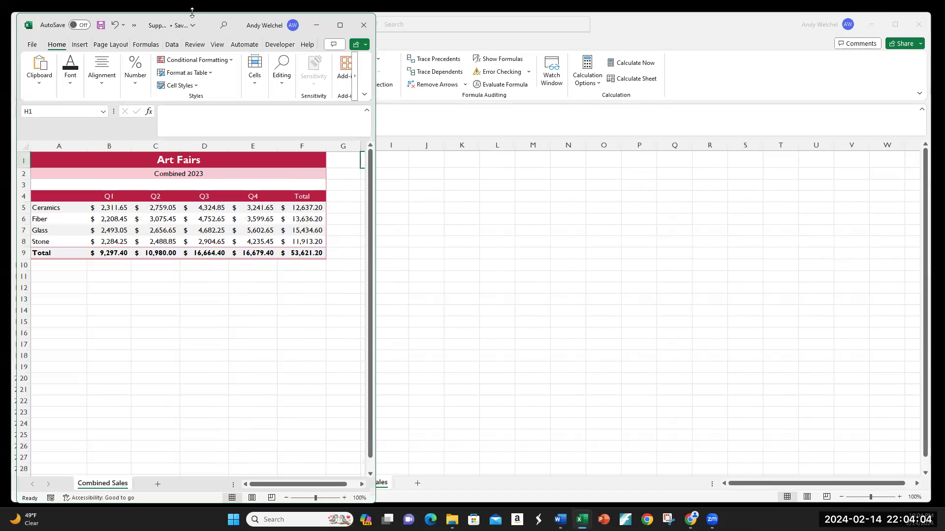
left_click_drag(192, 18, 638, 69)
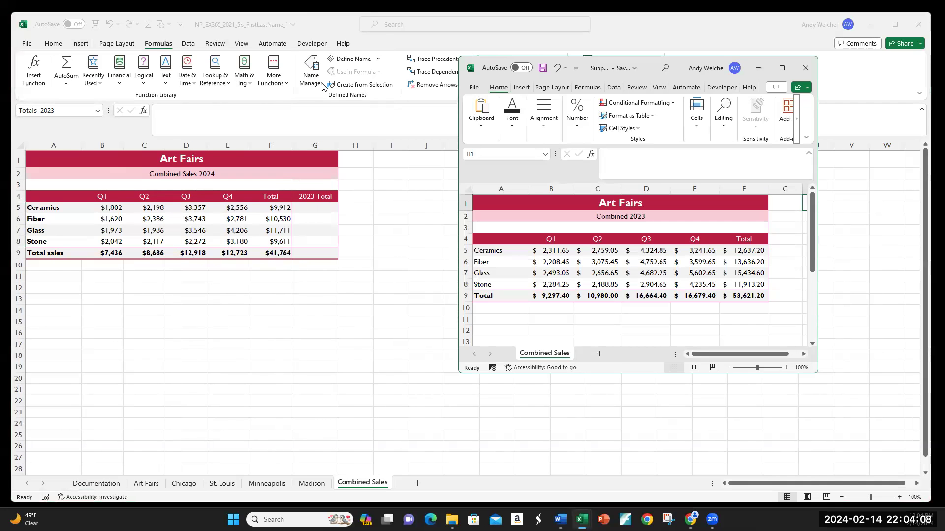
left_click(778, 34)
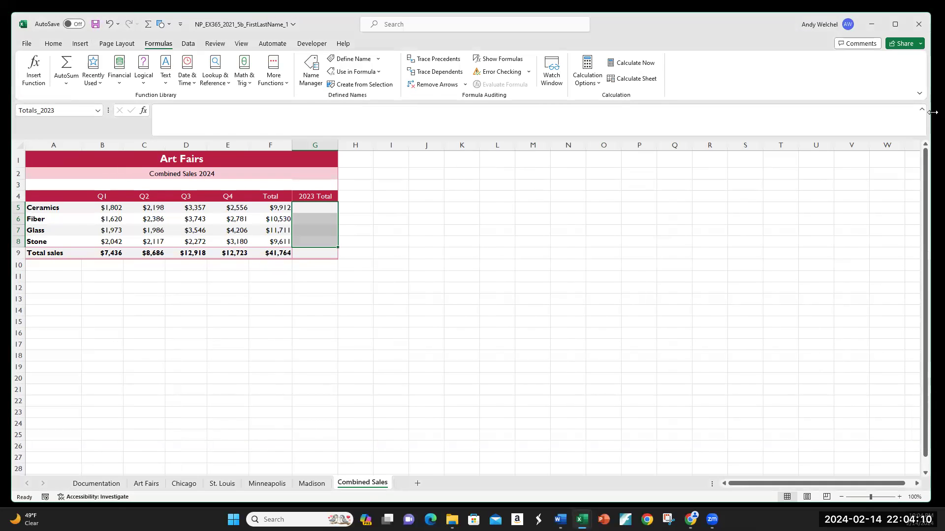
left_click_drag(933, 112, 431, 112)
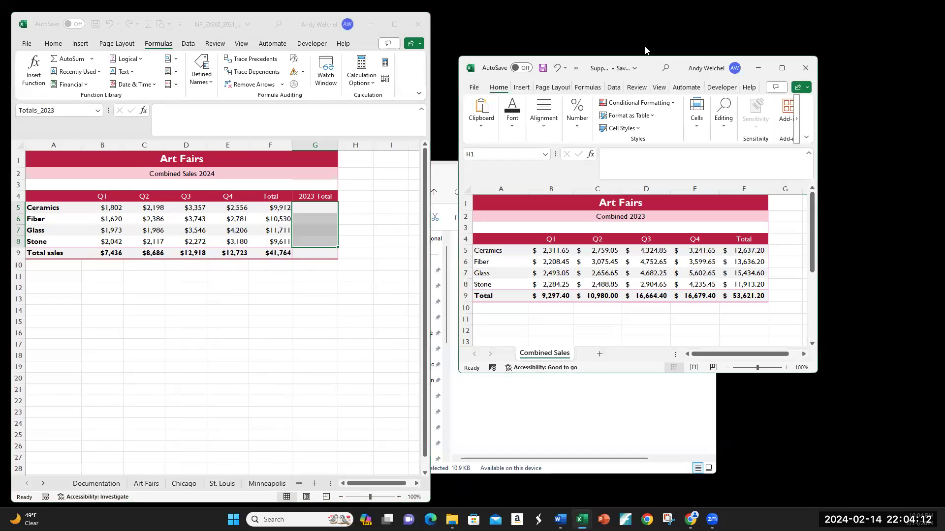
left_click_drag(649, 67, 720, 47)
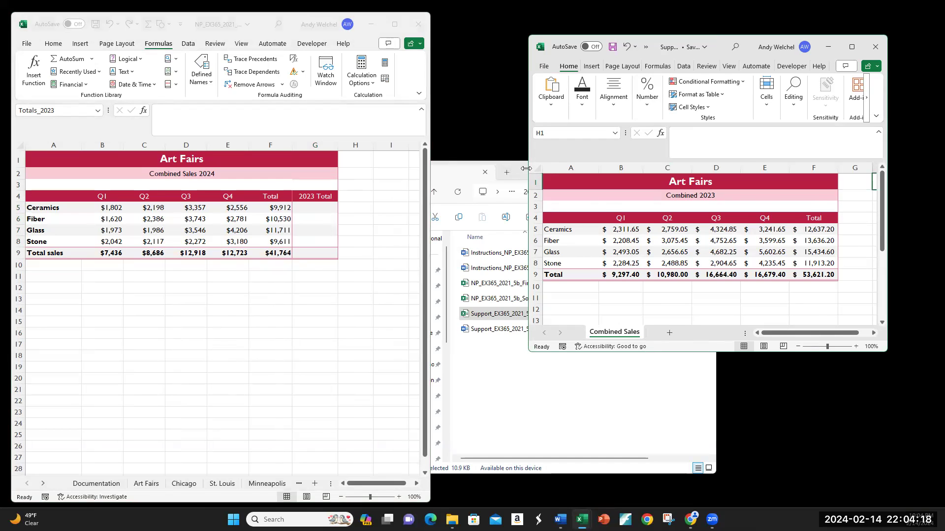
left_click_drag(526, 168, 467, 168)
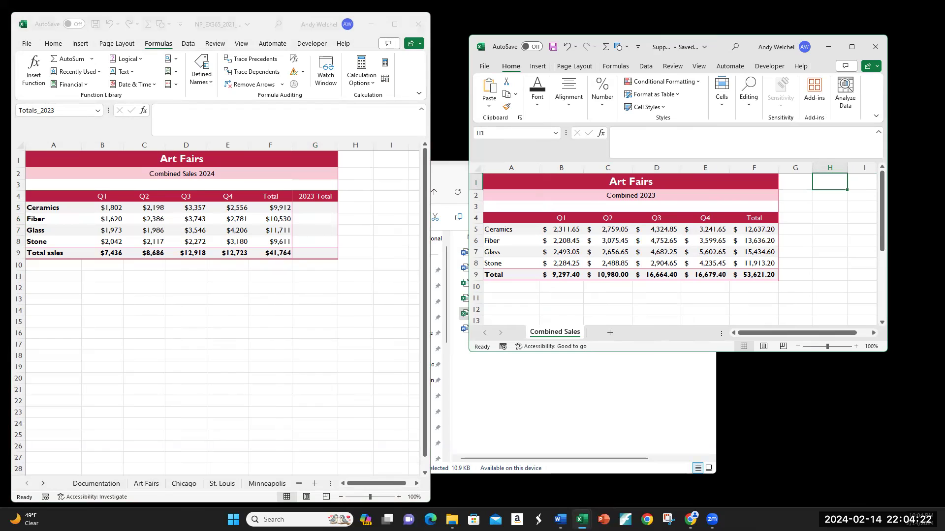
left_click(173, 288)
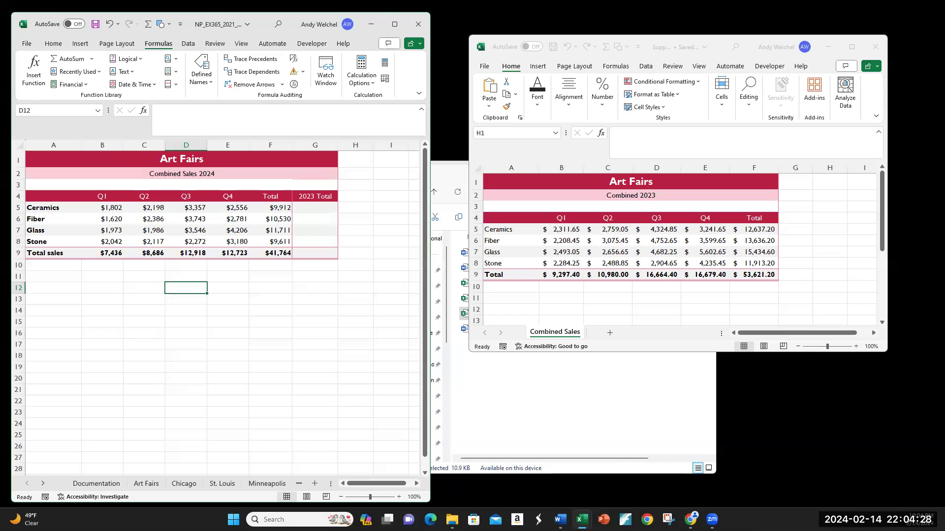
left_click(266, 484)
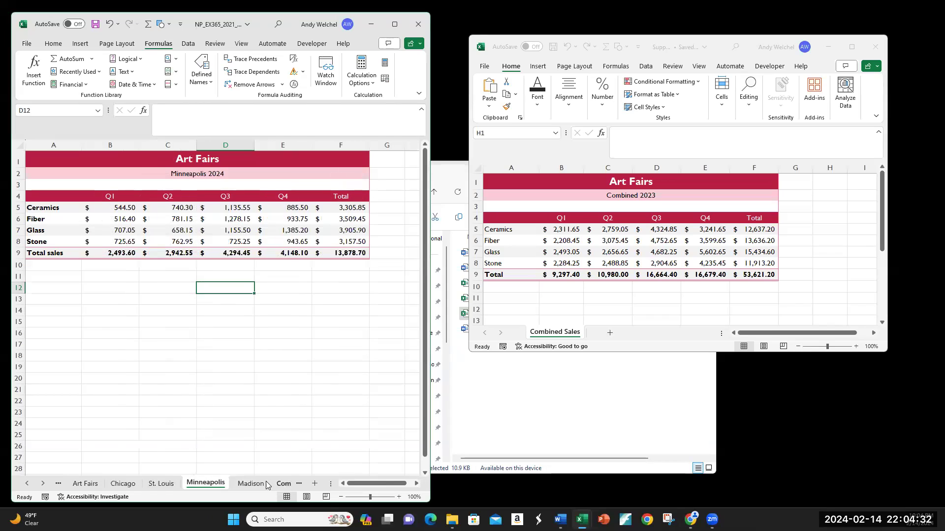
left_click(254, 484)
left_click(283, 485)
left_click(145, 289)
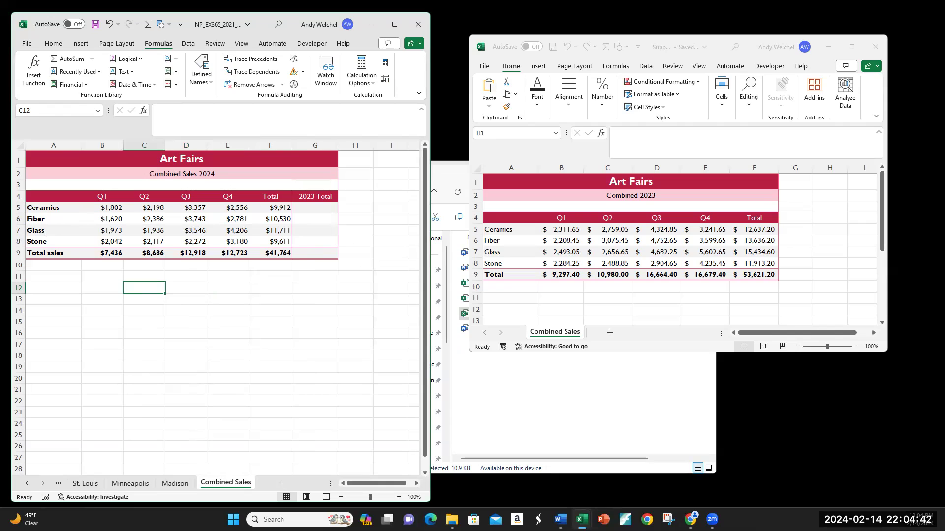
Link G5 to the 2023 Ceramics total in cell F5 of the Combined 2023 workbook with an external reference
left_click(302, 210)
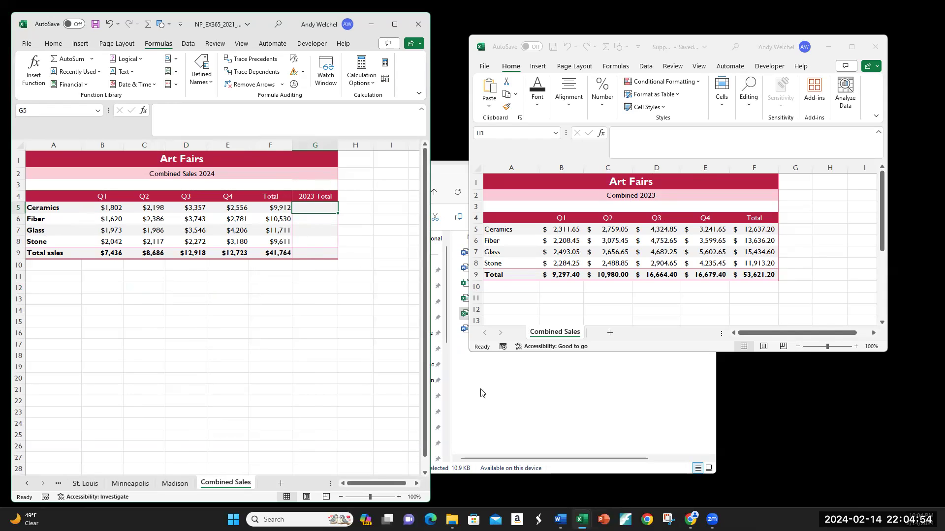
type("=")
left_click(758, 228)
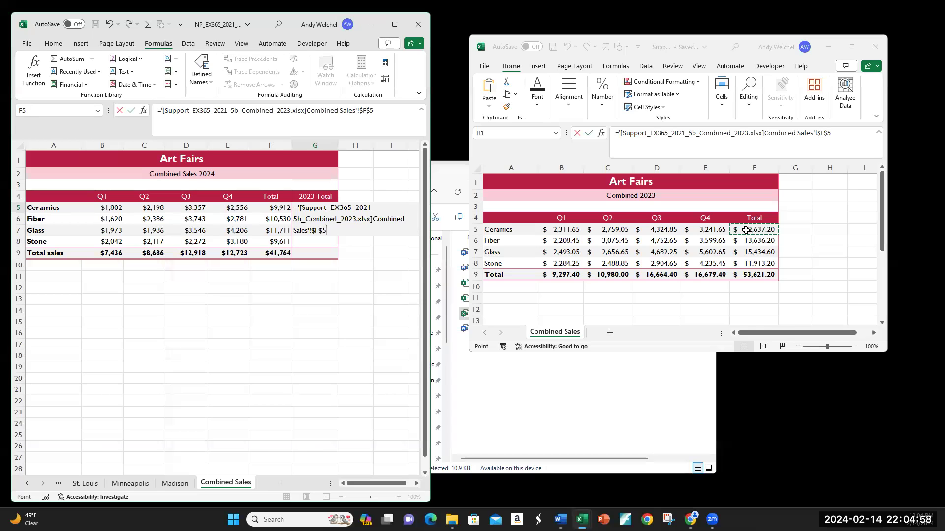
key("Return")
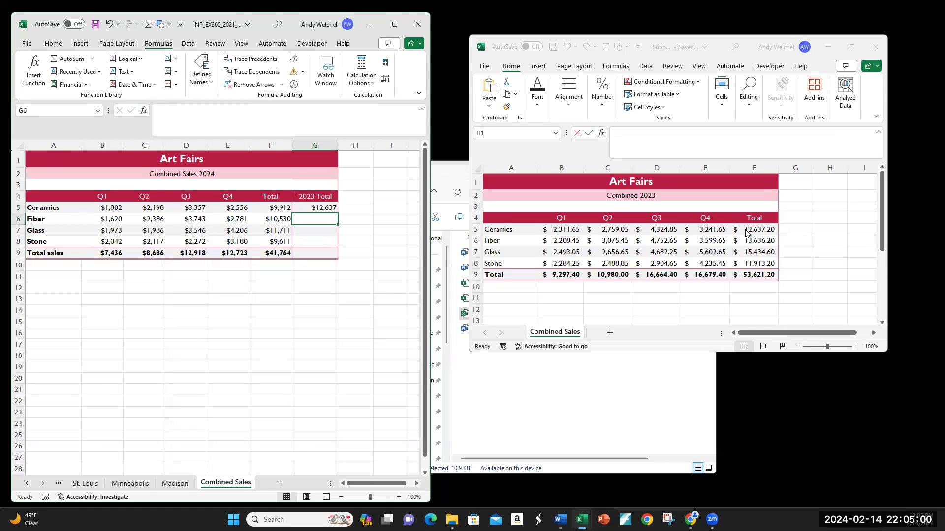
left_click(315, 207)
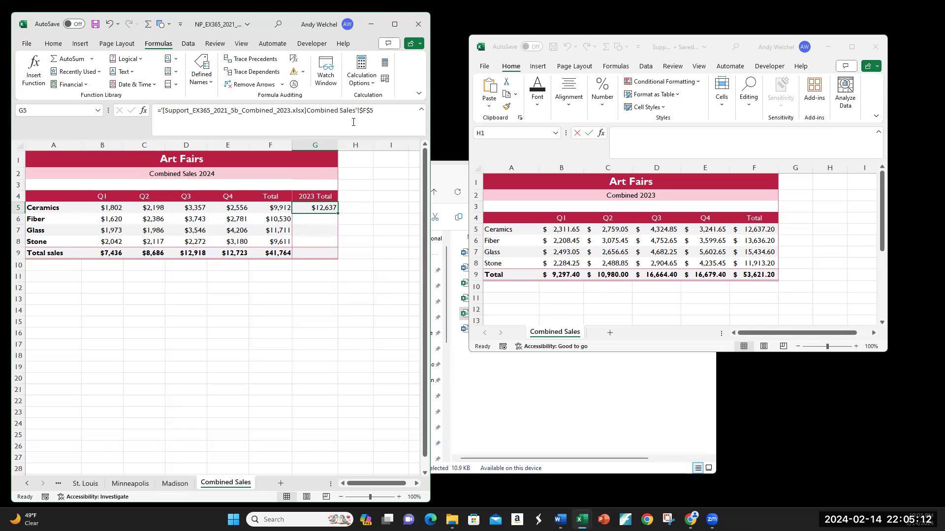
mouse_move(337, 213)
left_mouse_down()
mouse_move(337, 248)
mouse_move(338, 215)
left_mouse_up()
left_click(332, 218)
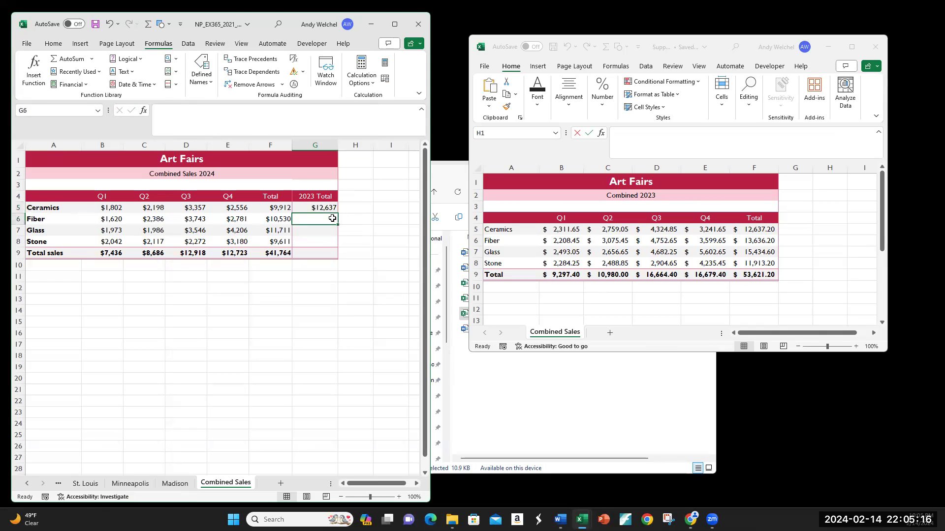
Link G6, G7 and G8 to the matching 2023 Fiber, Glass and Stone totals in the support workbook
type("=")
left_click(751, 241)
key("Return")
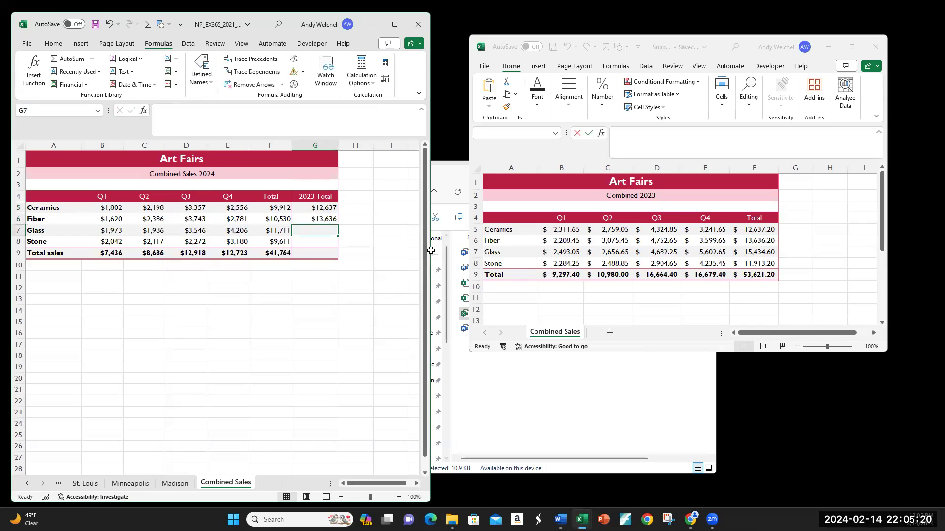
type("=")
left_click(757, 251)
key("Return")
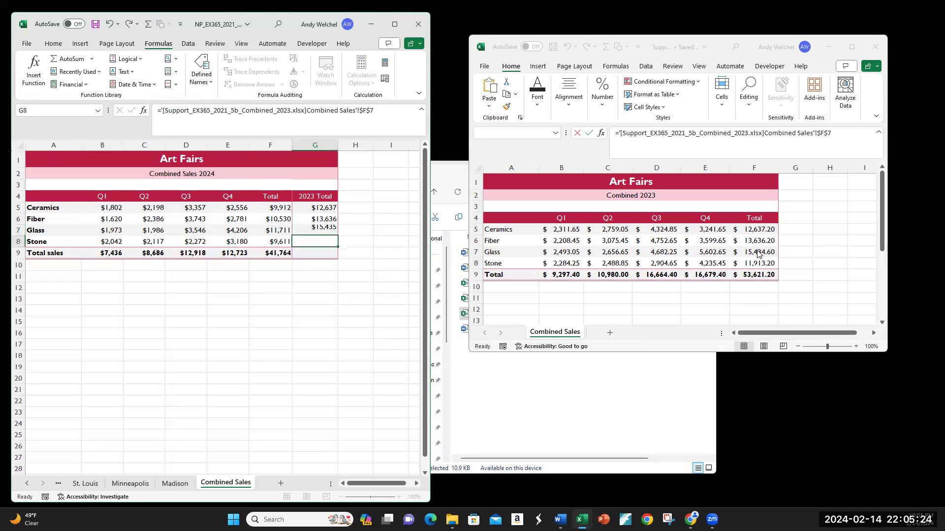
type("=")
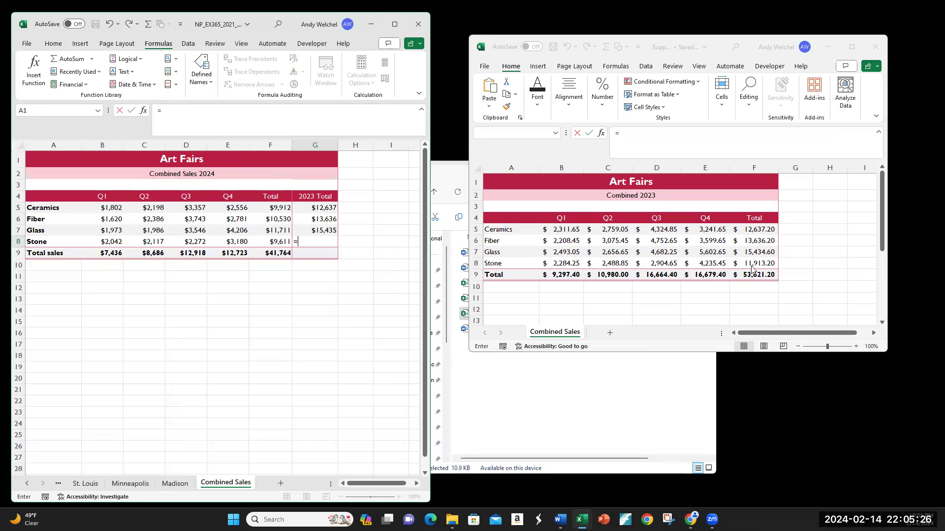
left_click(752, 266)
key("Return")
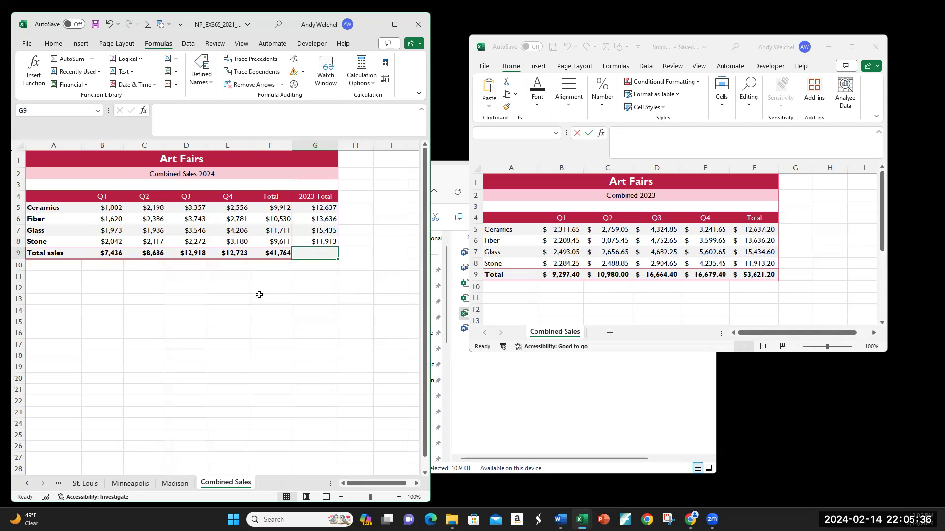
Close the Combined 2023 support workbook and widen the project workbook window again
left_click_drag(319, 212, 321, 234)
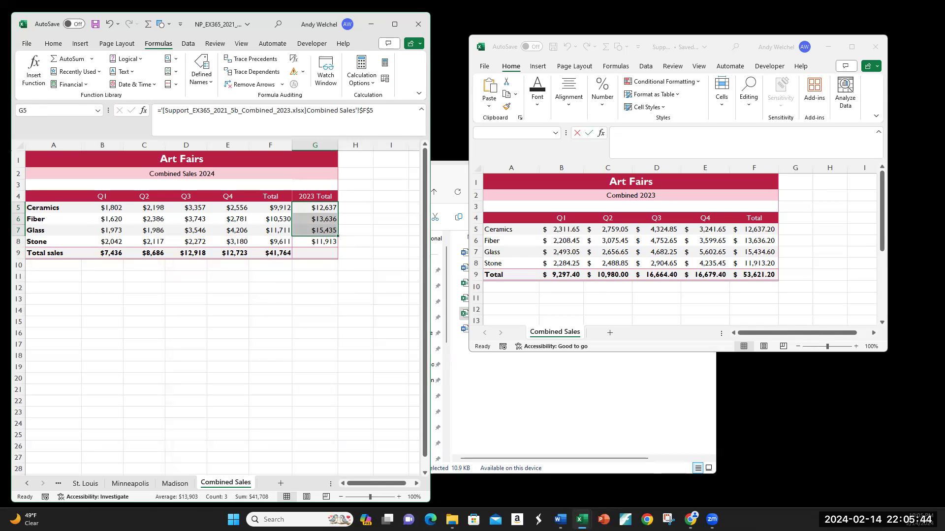
left_click(323, 256)
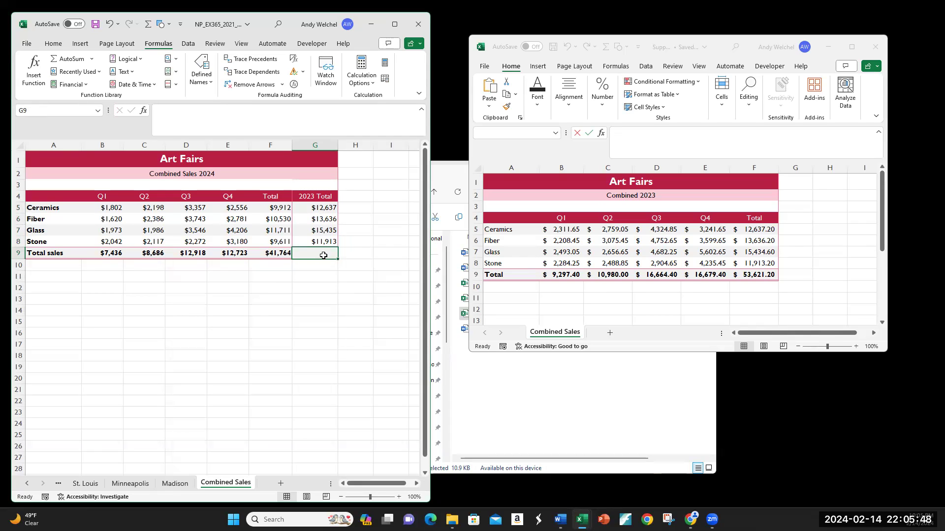
left_click_drag(320, 210, 319, 231)
left_click(320, 255)
left_click(876, 47)
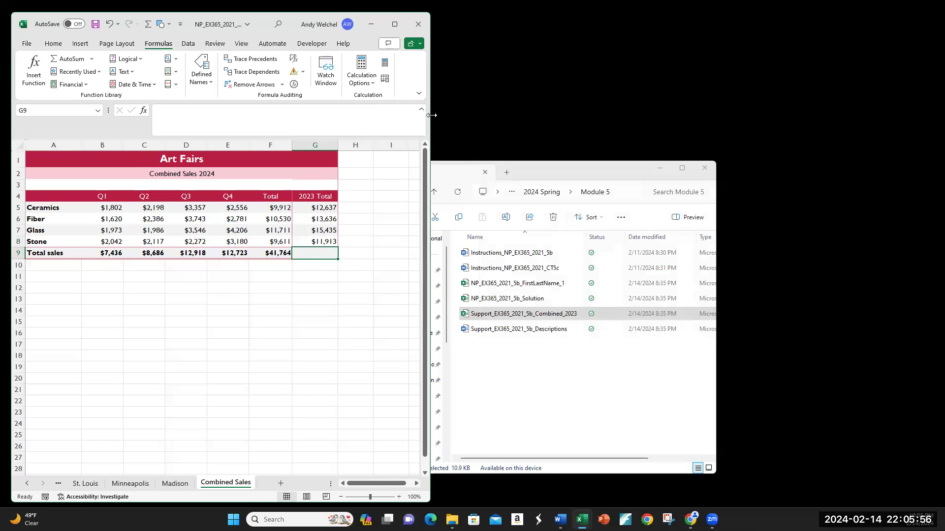
left_click_drag(431, 115, 838, 115)
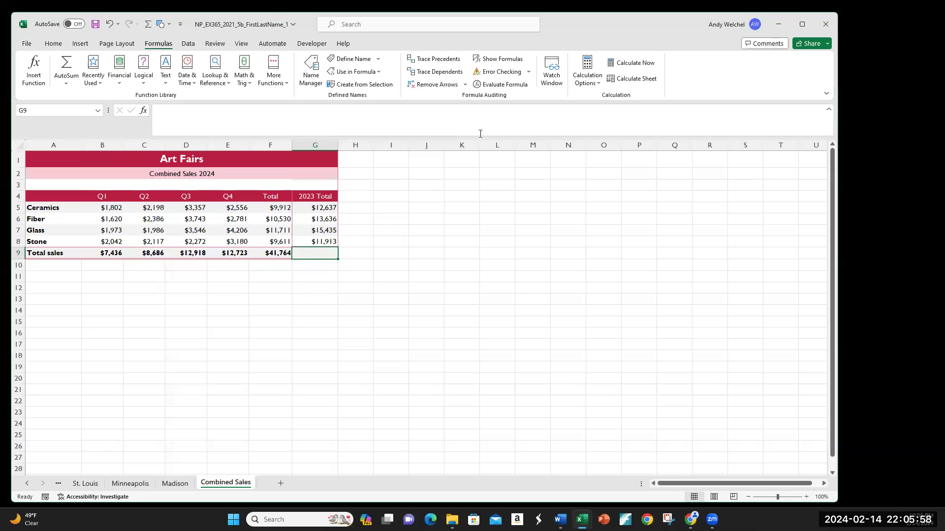
left_click(51, 44)
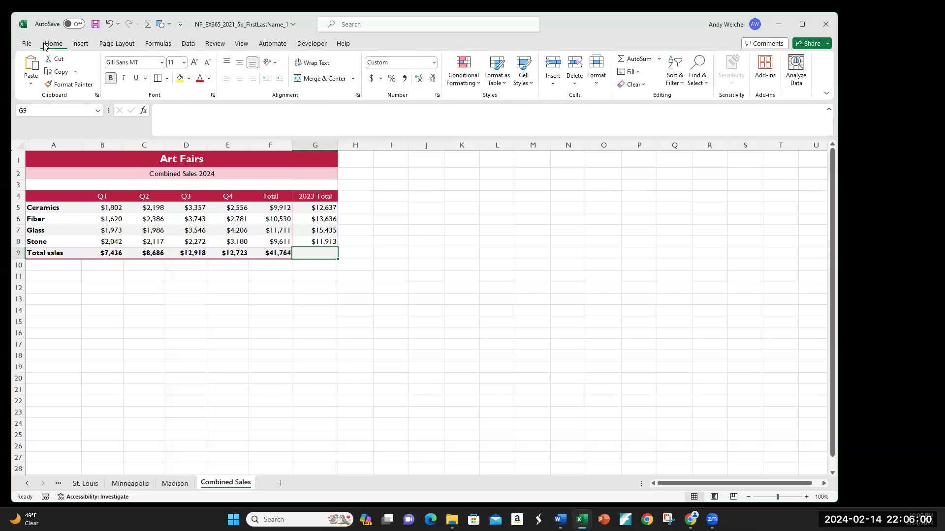
left_click(635, 60)
left_click(635, 61)
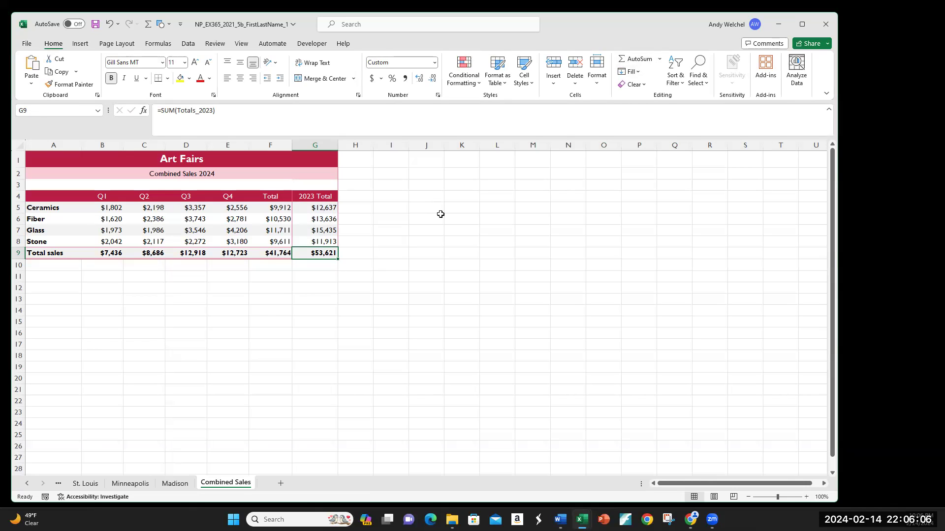
left_click(439, 216)
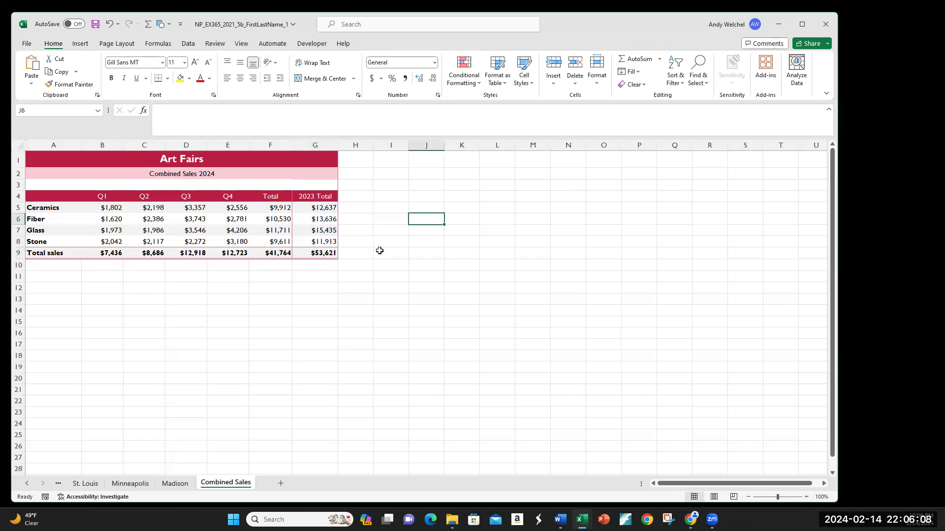
left_click(333, 253)
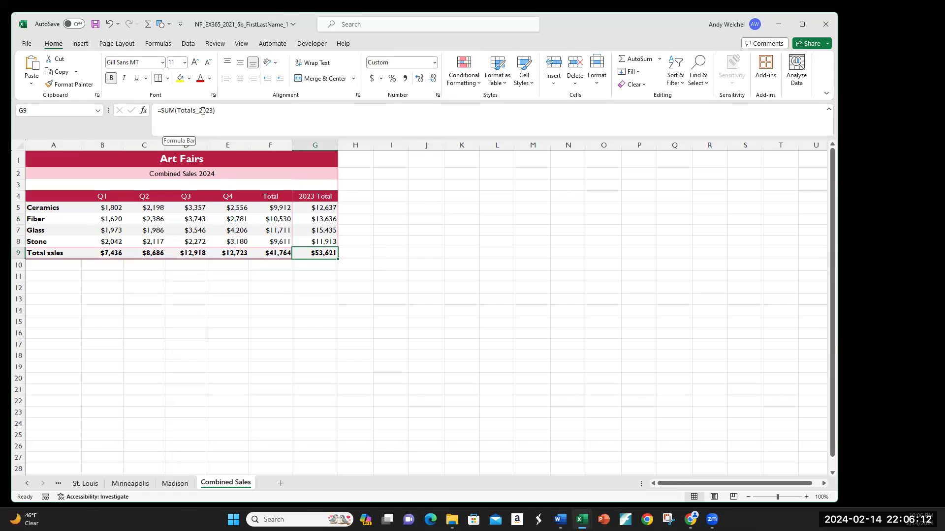
key("Delete")
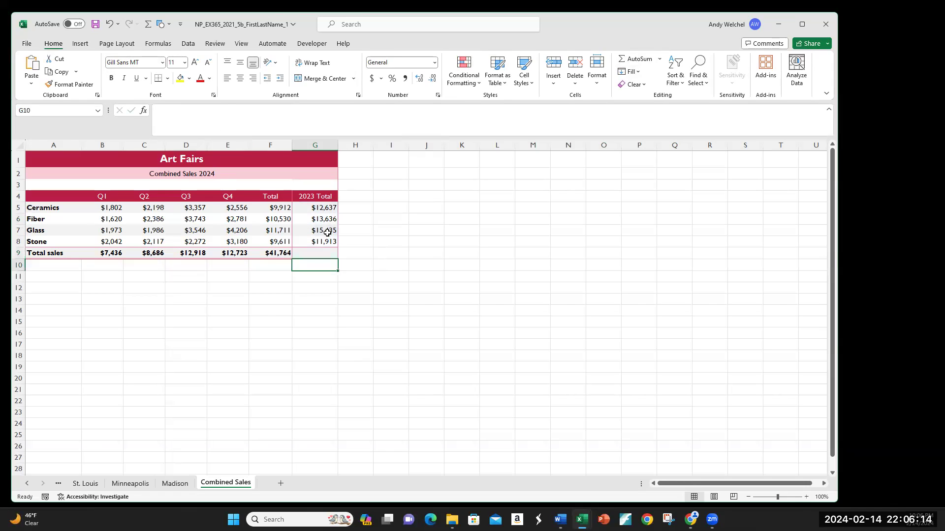
In G9, enter a SUM formula that totals the Totals_2023 defined range name, inserting the name from the defined names list
type("=SUM(")
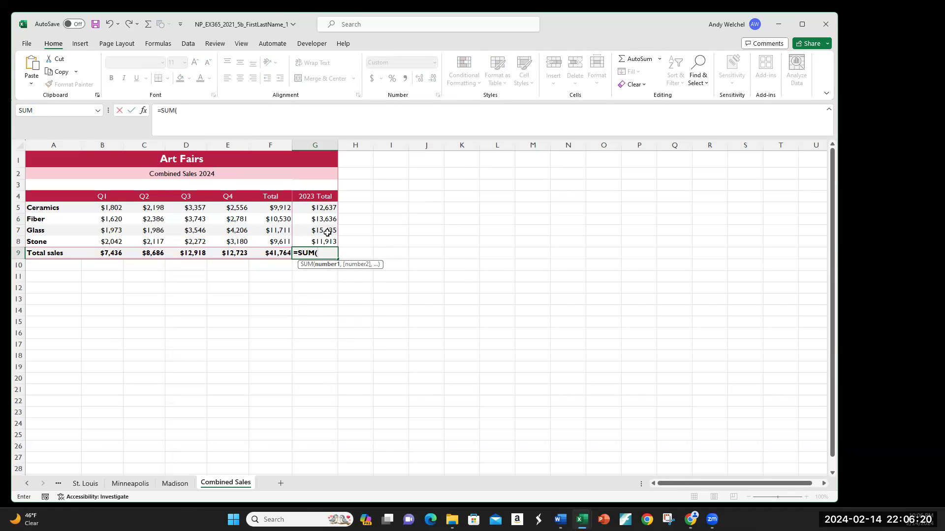
key("BackSpace")
key("BackSpace")
key("BackSpace")
type("SUM(")
left_click(151, 42)
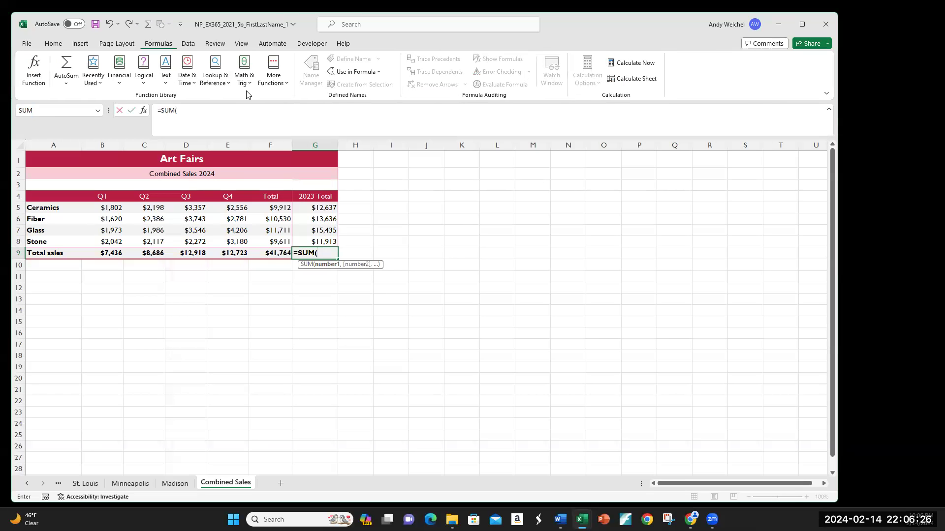
left_click(378, 73)
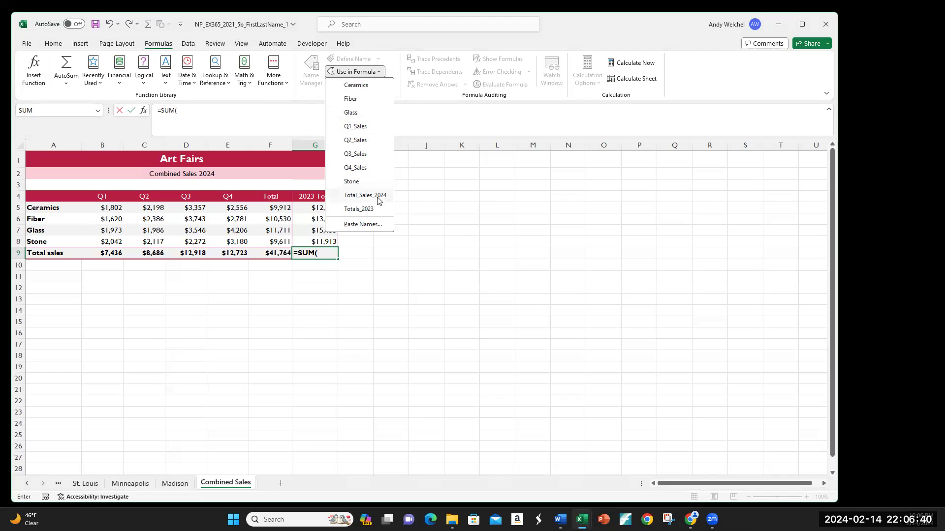
left_click(352, 209)
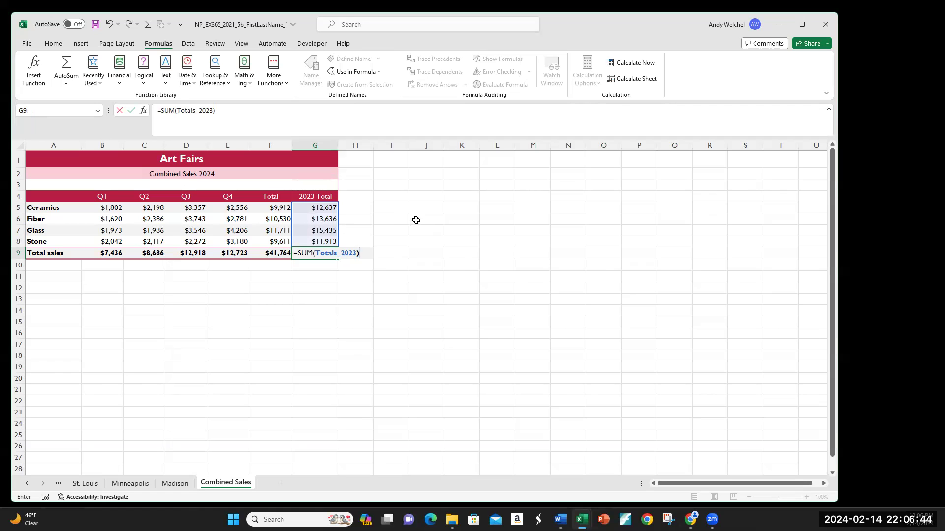
key("Return")
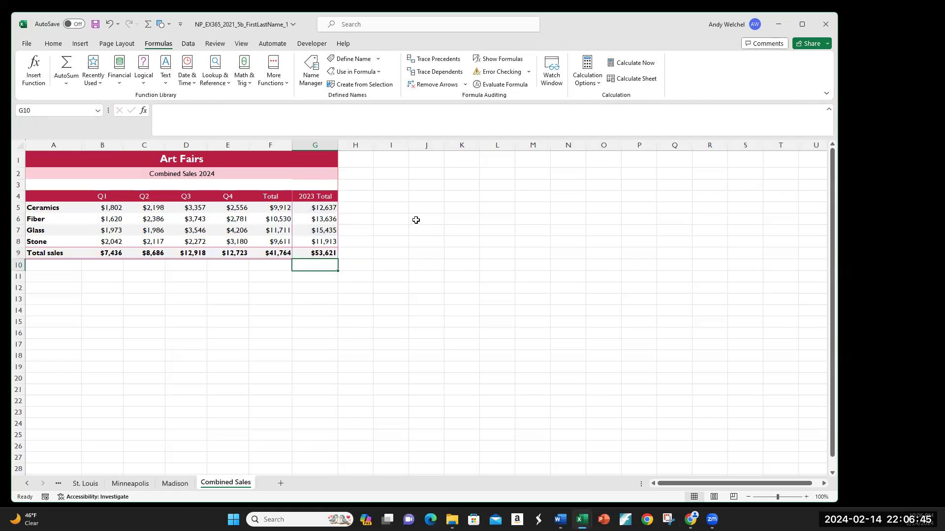
left_click(326, 254)
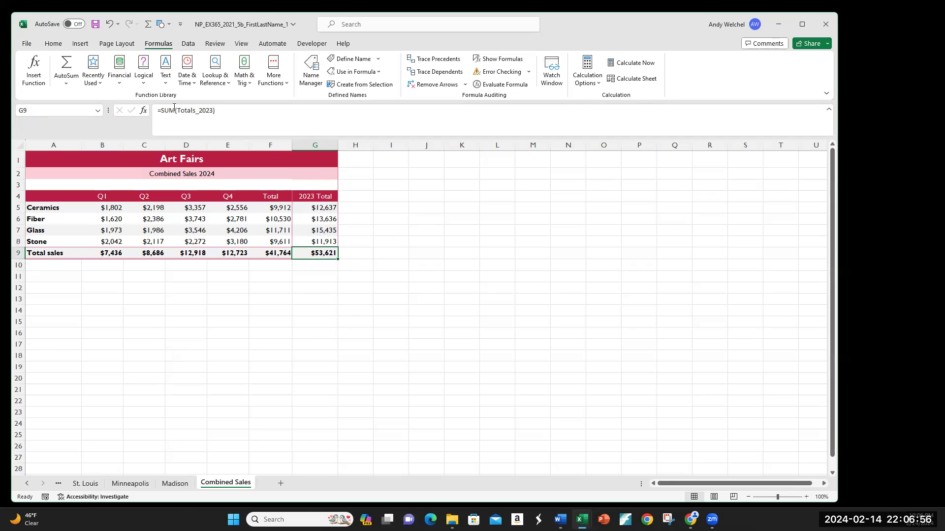
left_click(351, 273)
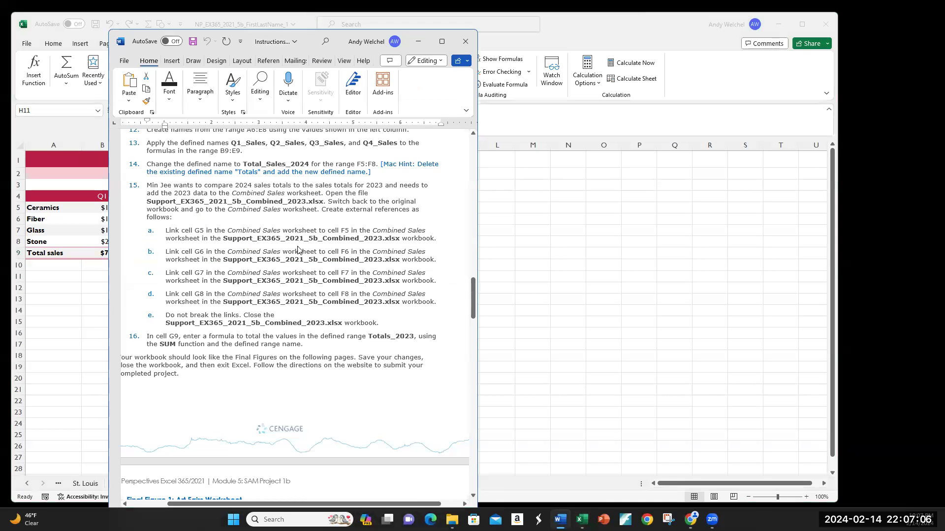
Arrange the project workbook and the instructions document side by side on screen
scroll(275, 248, "down", 8)
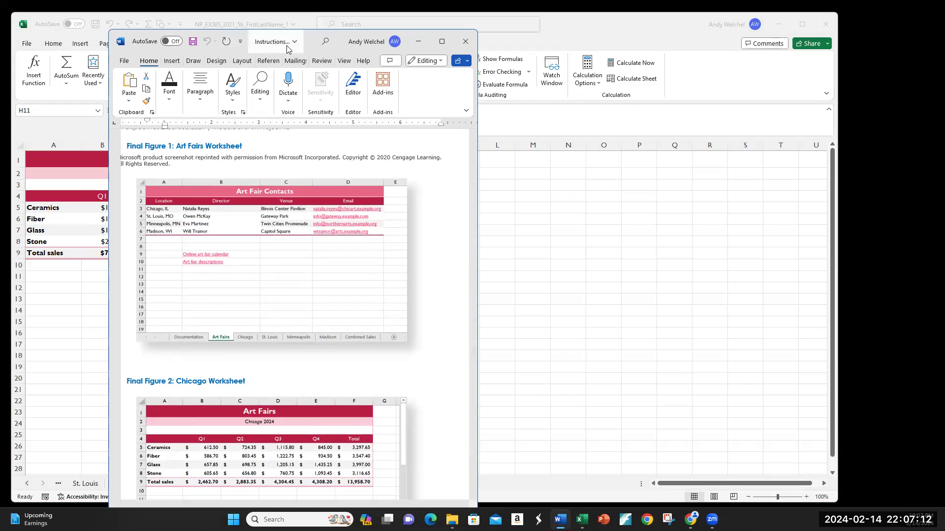
left_click_drag(288, 48, 644, 33)
left_click(438, 245)
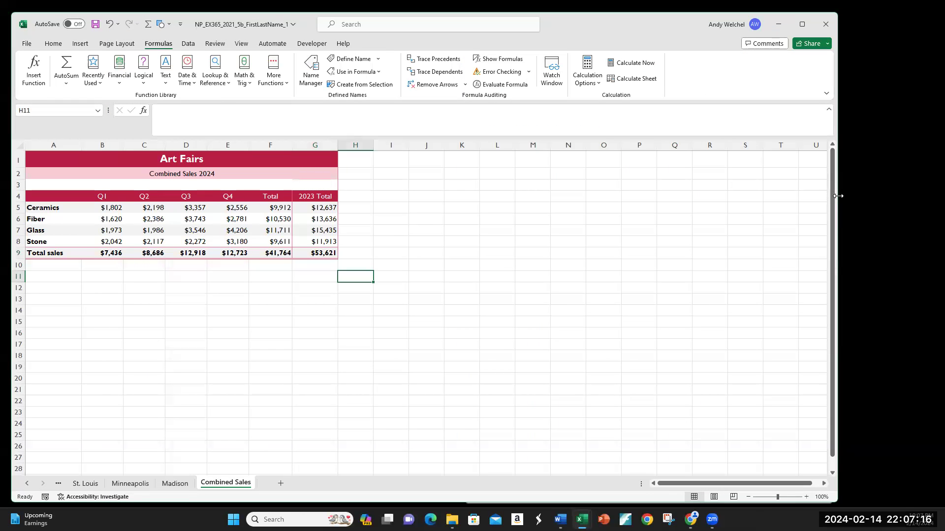
left_click_drag(839, 196, 454, 196)
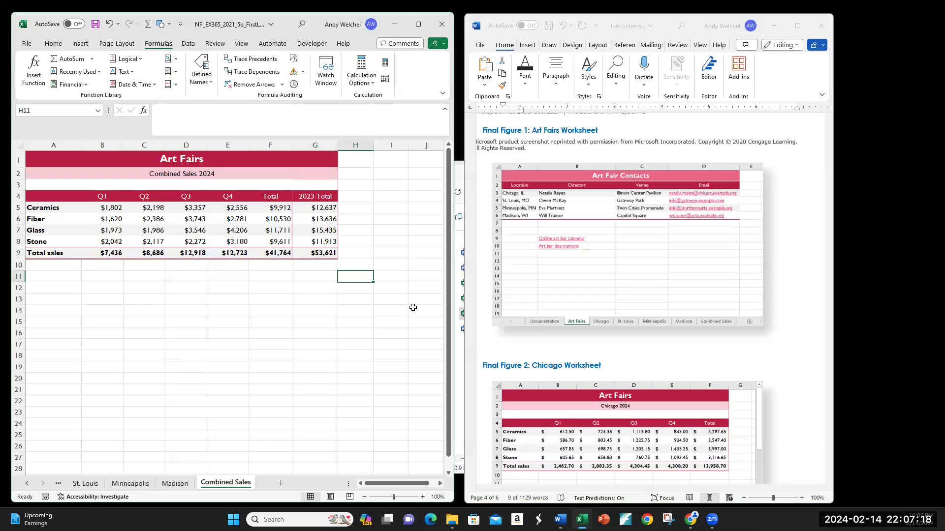
Compare the city and Combined Sales worksheets against the final figures in the instructions document
left_click(85, 484)
left_click(27, 483)
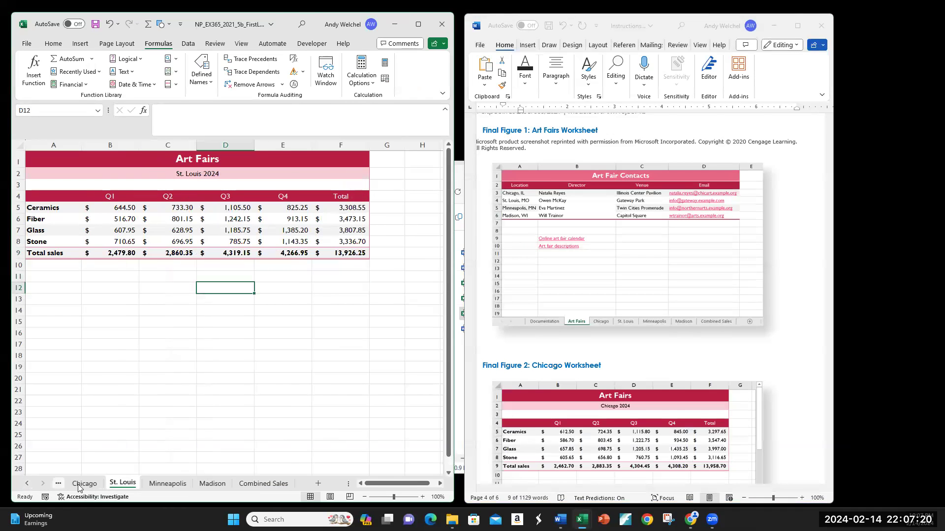
left_click(84, 483)
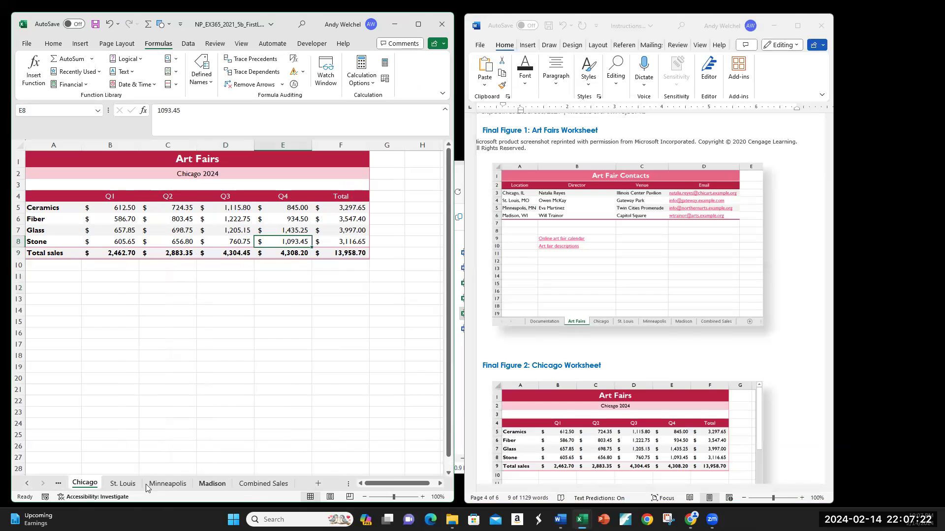
left_click(28, 483)
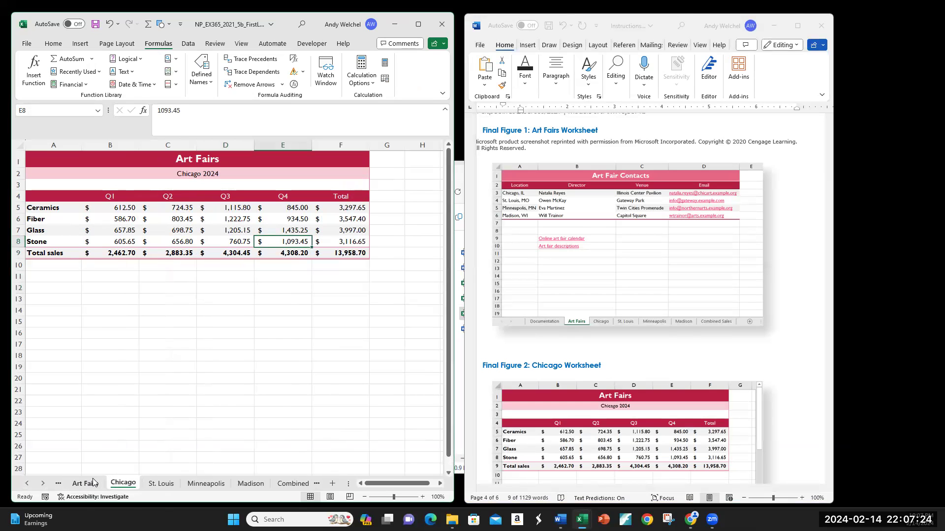
scroll(628, 253, "down", 3)
scroll(631, 257, "down", 15)
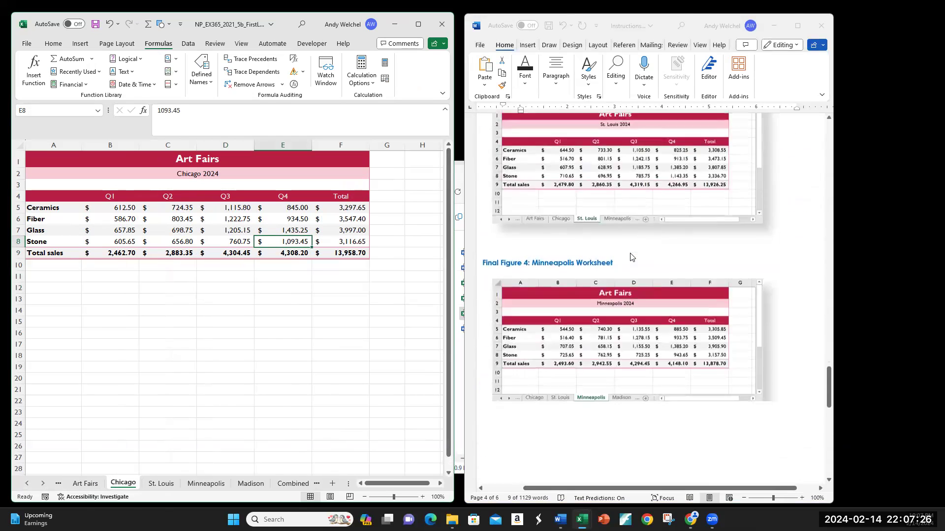
scroll(630, 256, "down", 10)
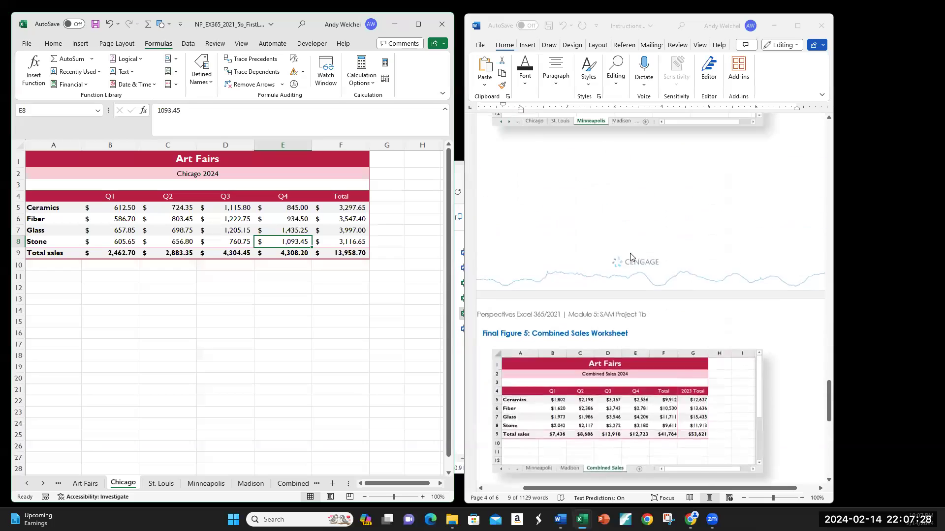